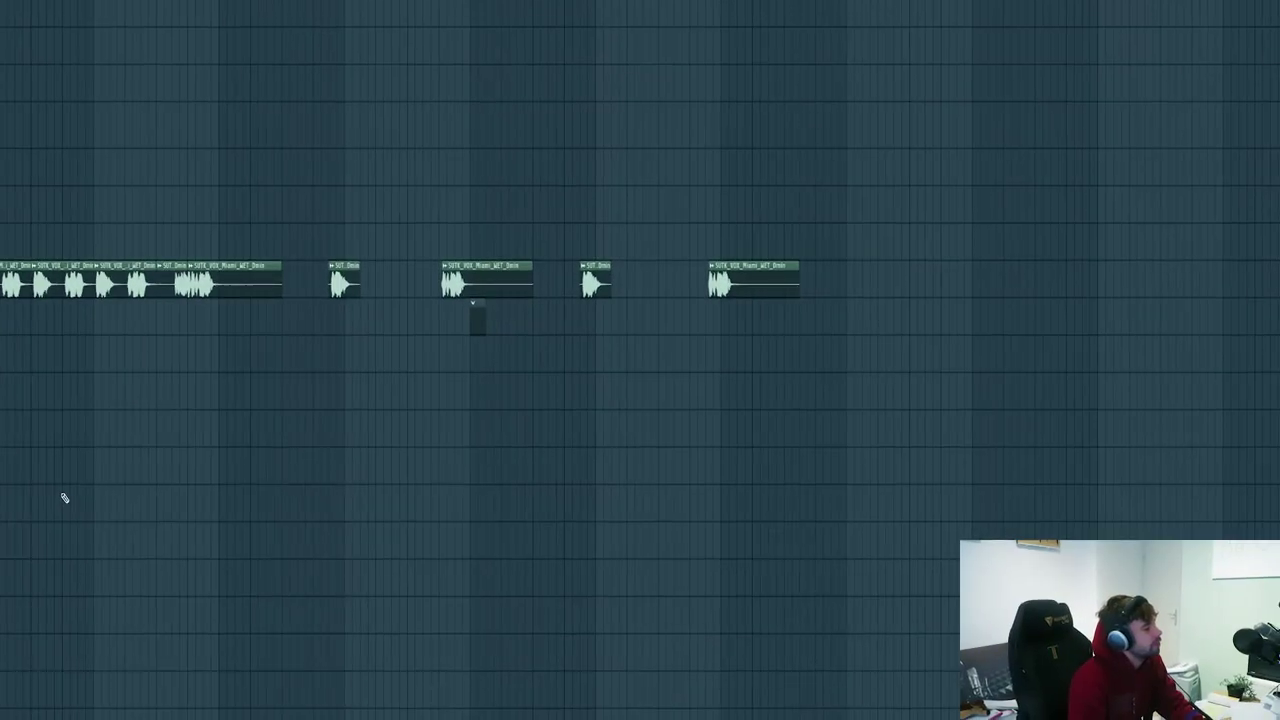
Step: Play the chopped vocal clips in the intro and select the ones leading up to the drop
scroll(640, 283, up, 3)
scroll(640, 283, down, 1)
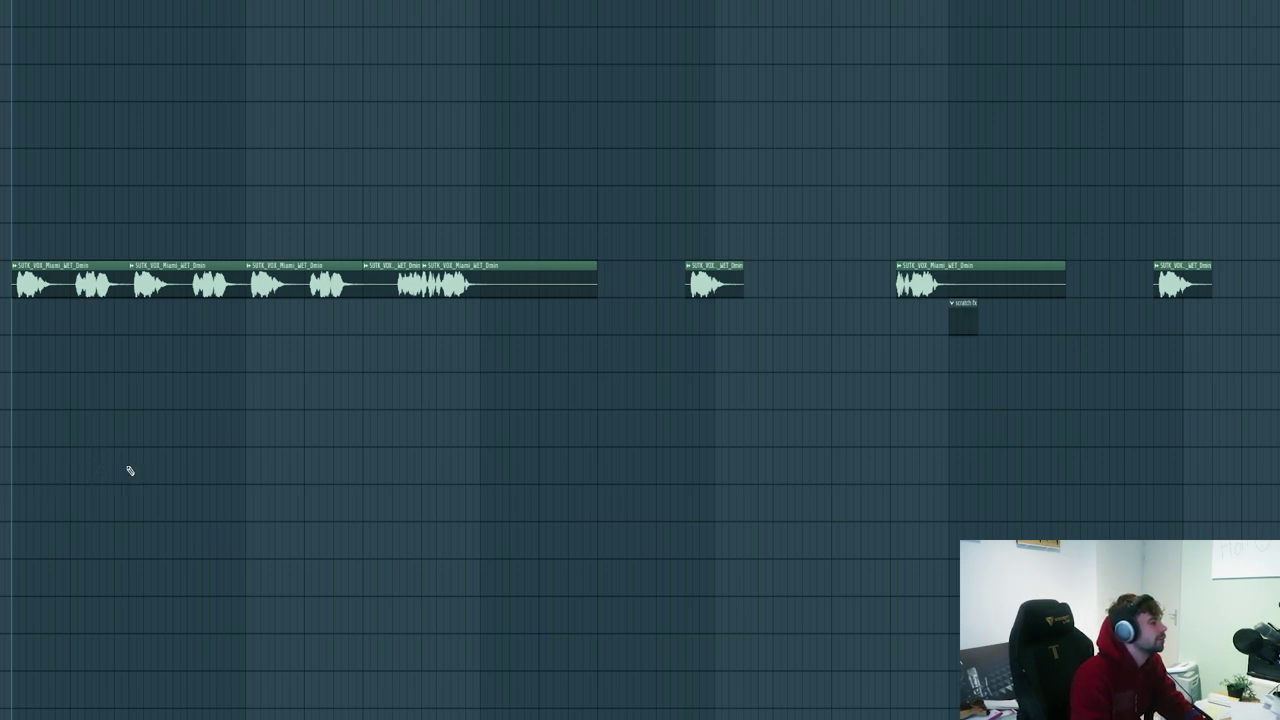
key(space)
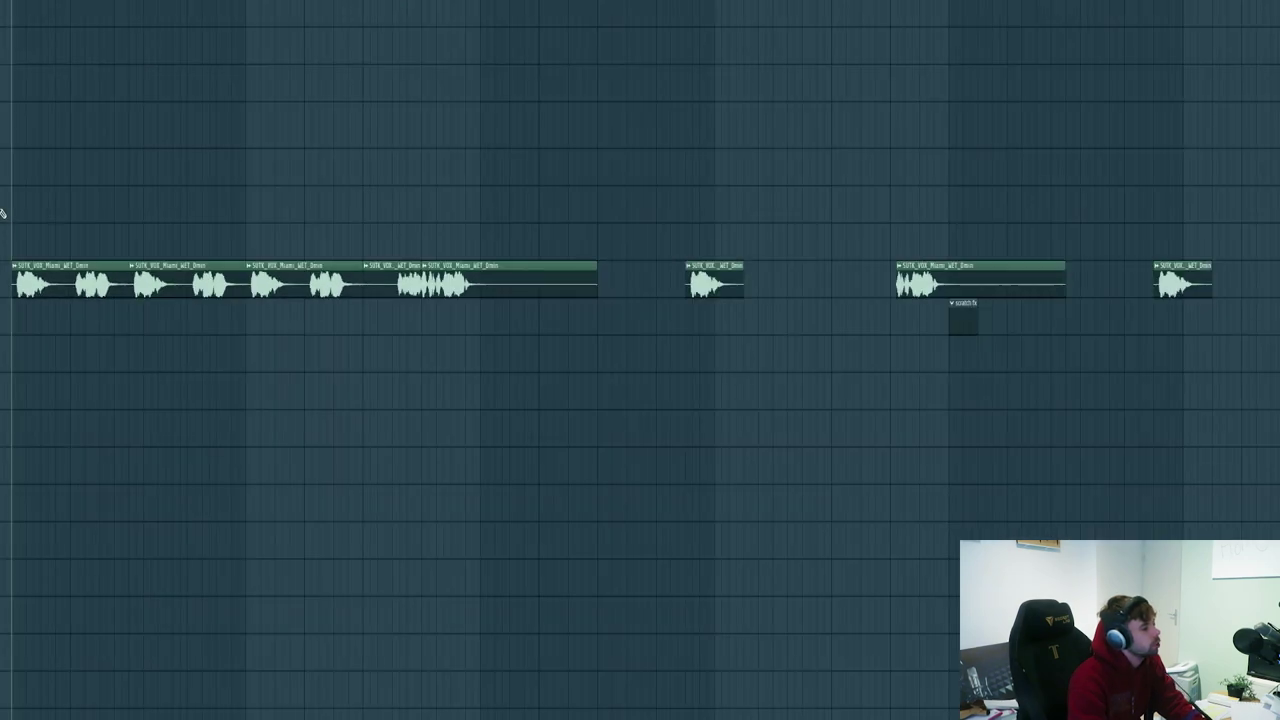
drag(2, 188, 478, 374)
click(484, 1)
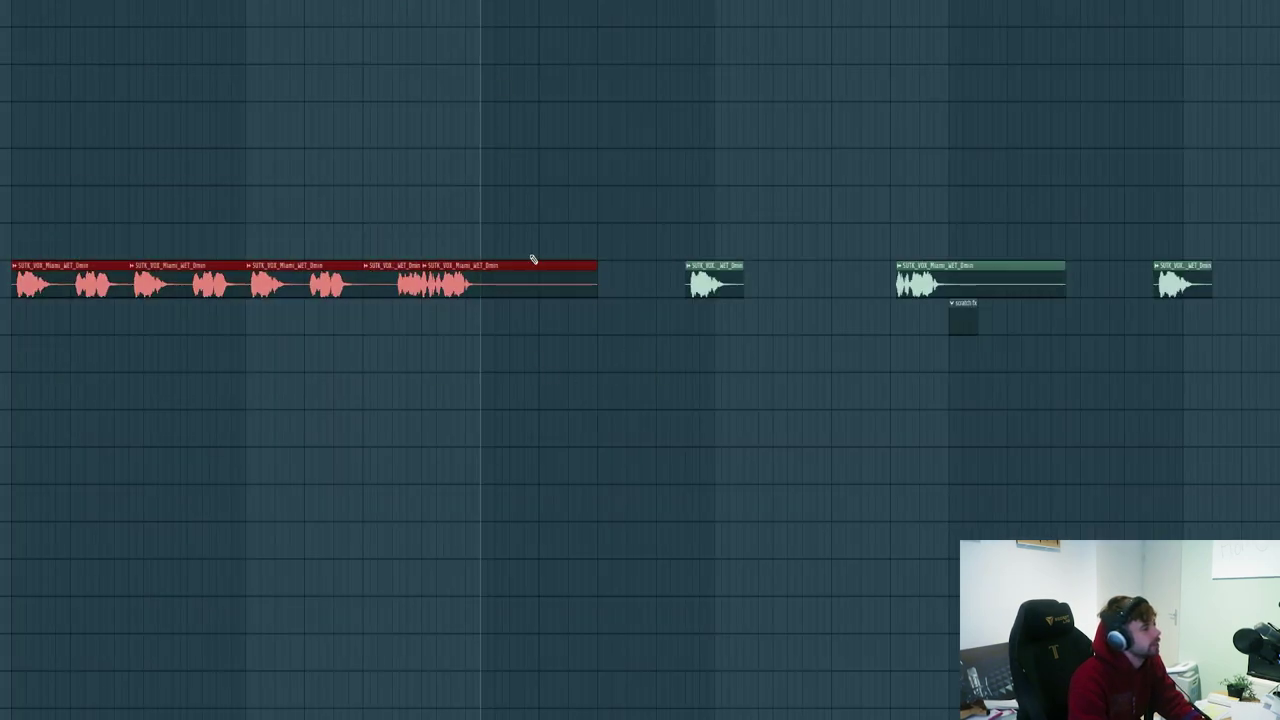
Step: Audition each of the remaining vocal clips after the first drop marker by playing from just before it
scroll(460, 204, down, 1)
drag(150, 10, 178, 22)
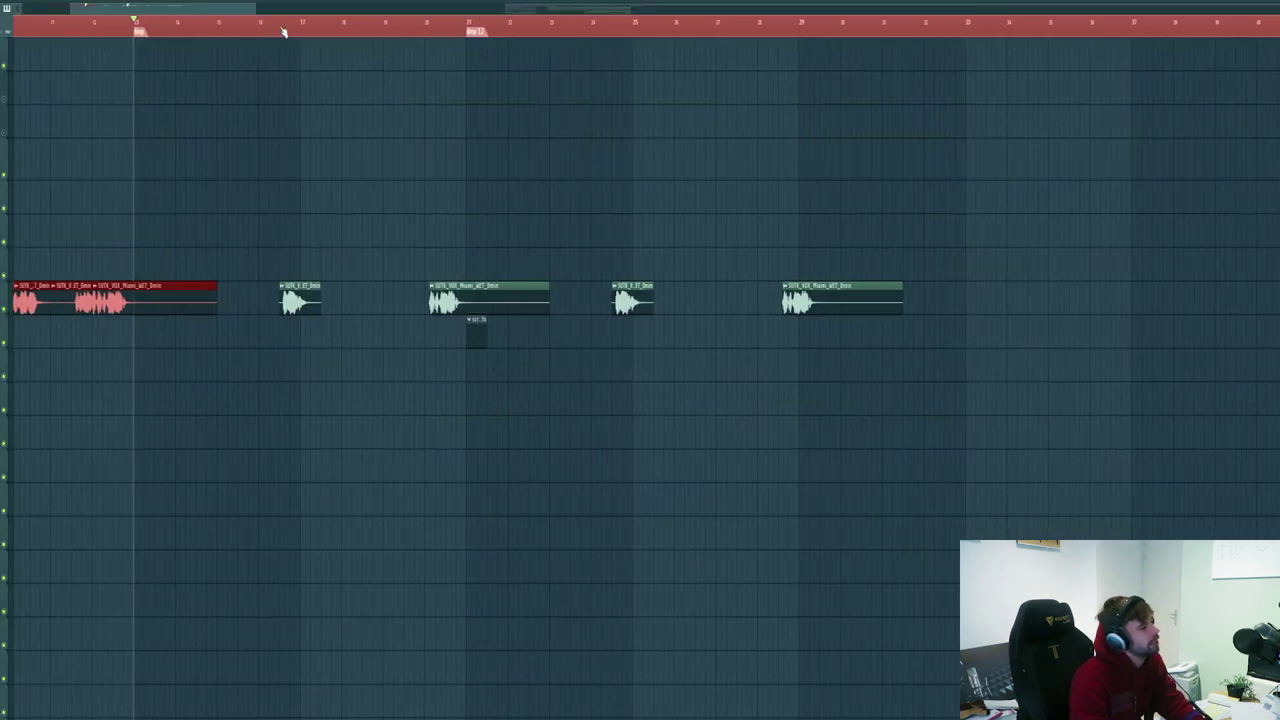
click(277, 30)
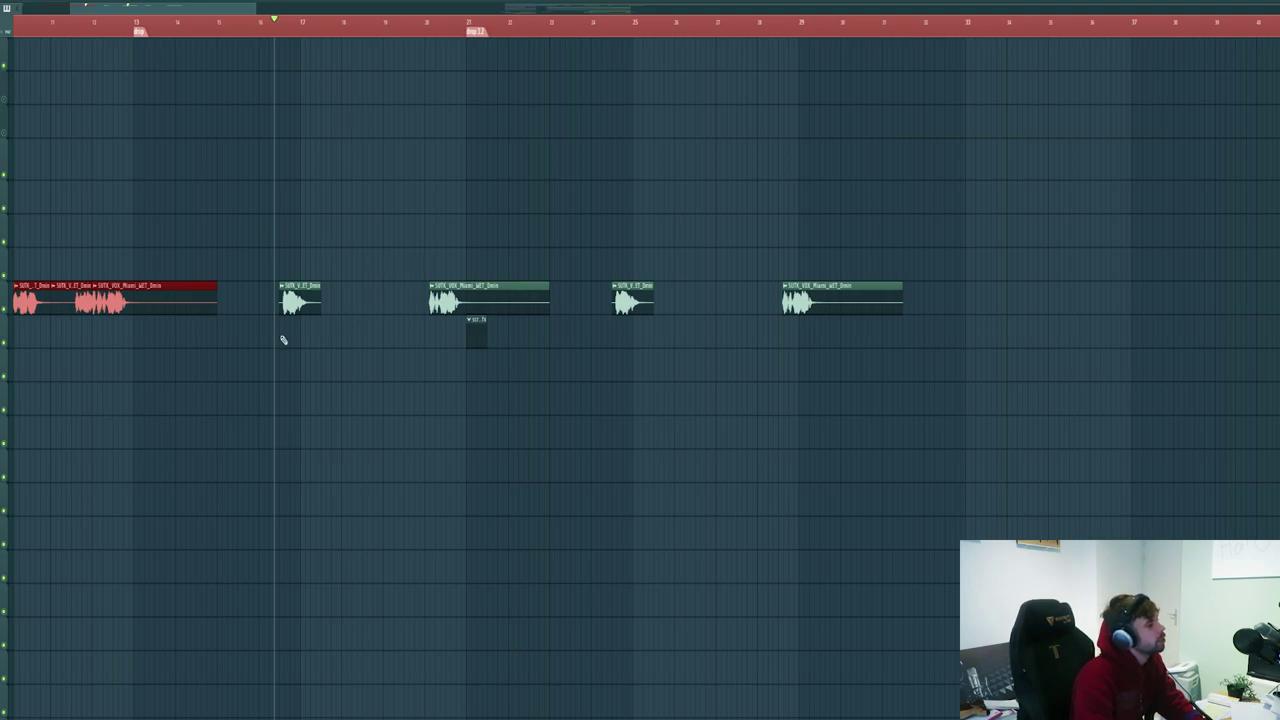
key(space)
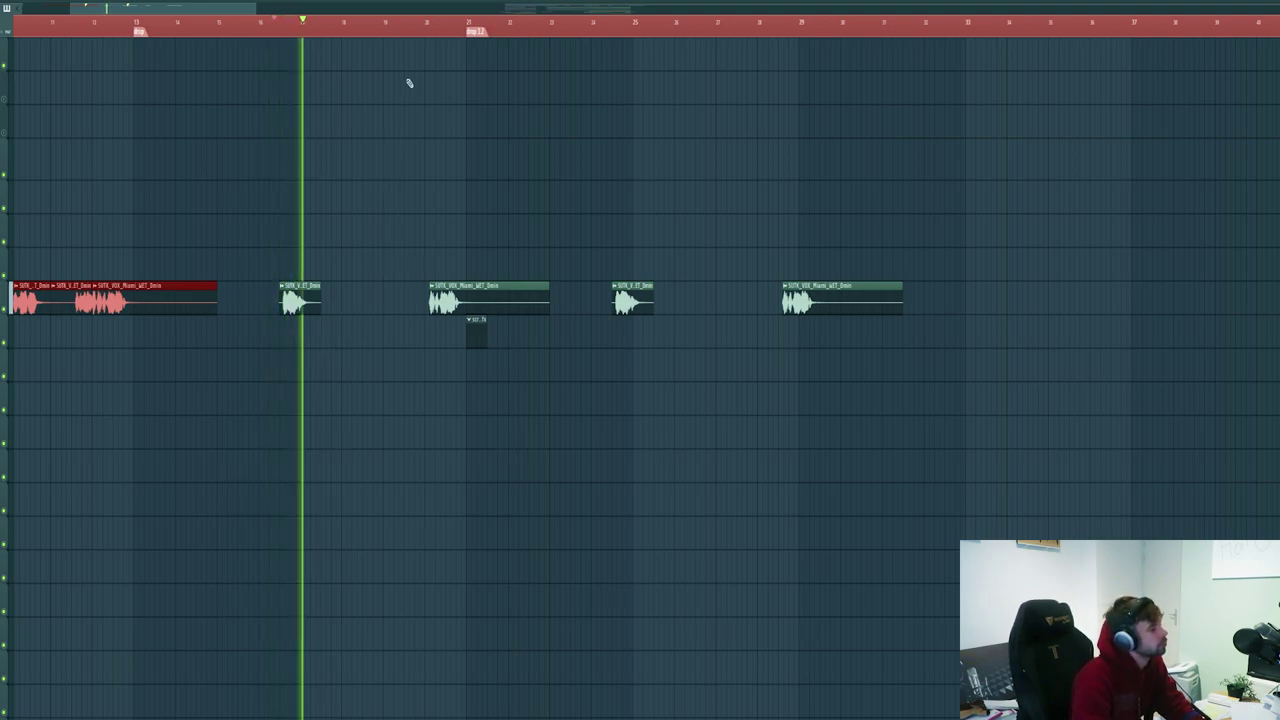
click(427, 30)
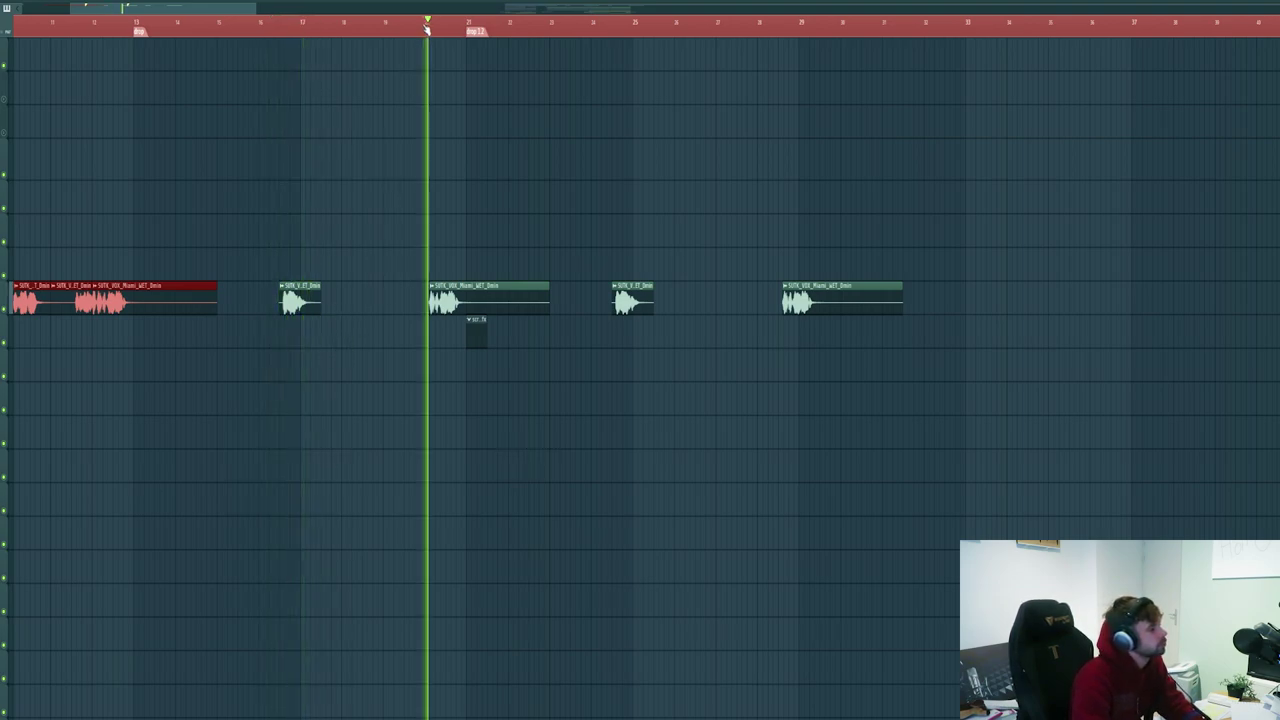
click(621, 30)
click(760, 30)
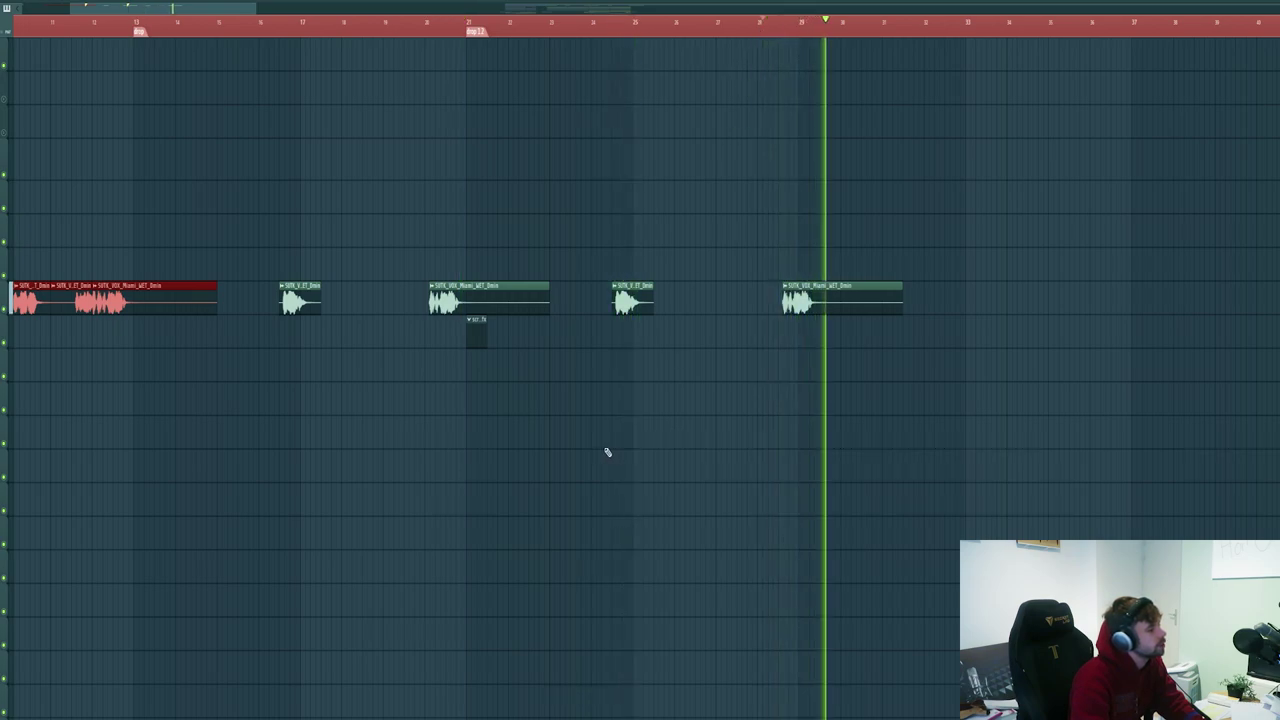
key(space)
Step: Place SUTK_126_kick_loop_4 from the Underground 2 core drum loops on Track 5, starting at the drop at bar 13
scroll(402, 405, down, 2)
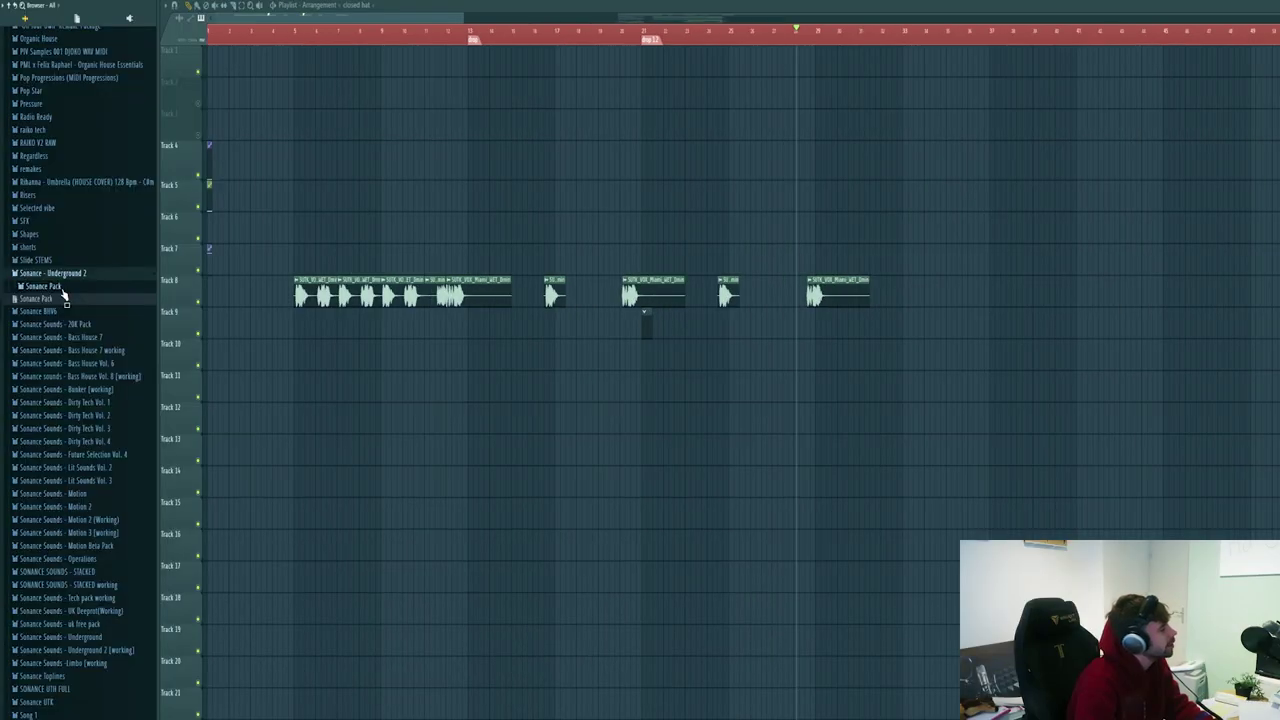
click(63, 289)
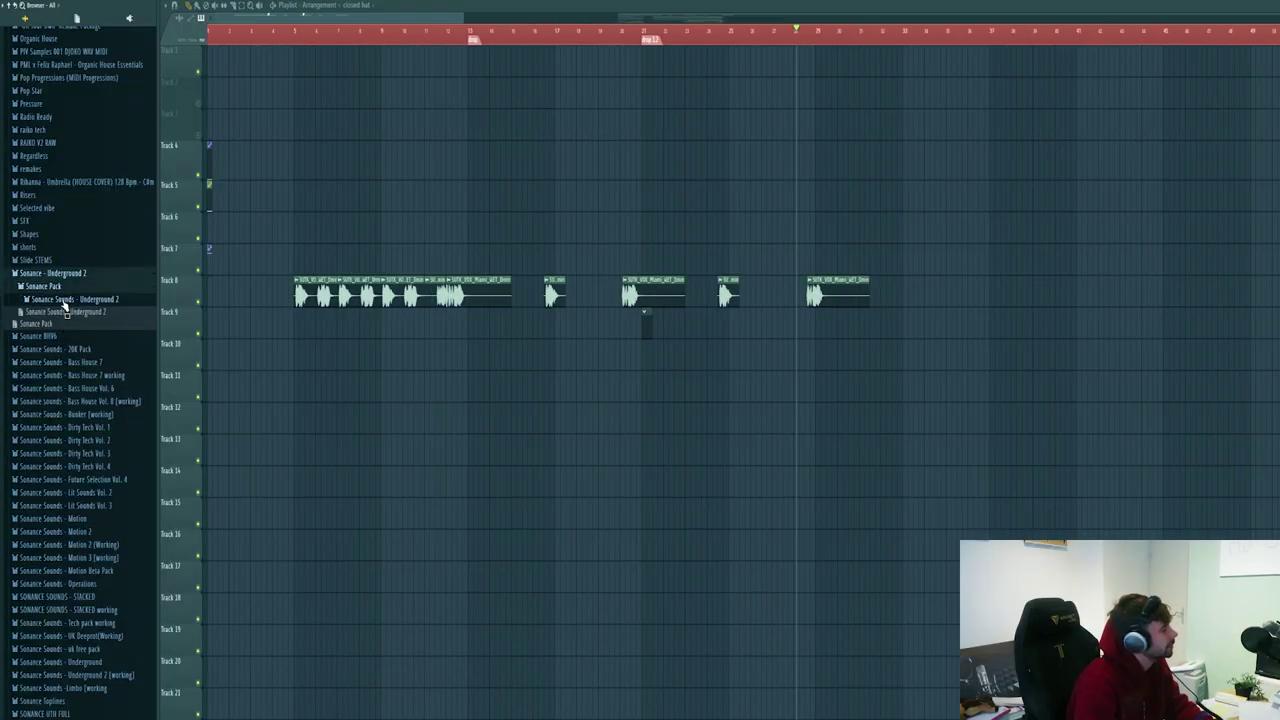
click(64, 300)
click(71, 326)
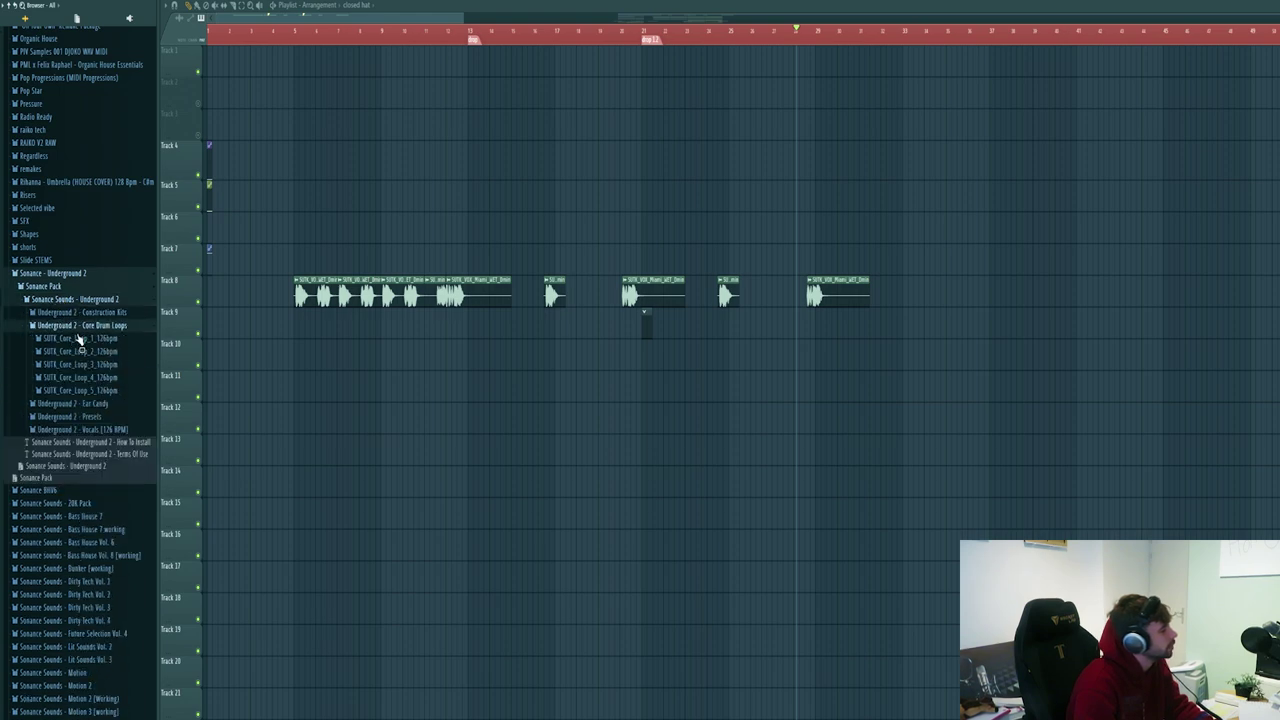
click(80, 377)
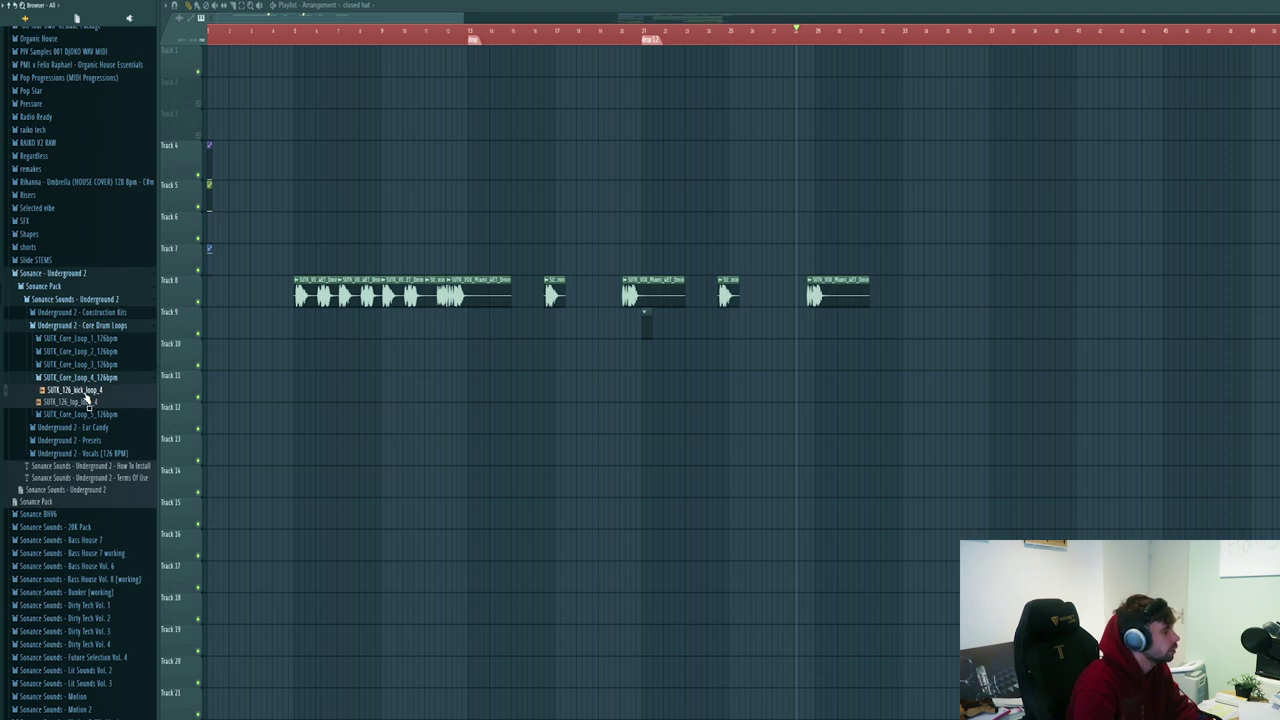
drag(86, 395, 469, 203)
scroll(530, 205, up, 3)
Step: Add SUTK_126_top_loop_2 on Track 6 aligned with the kick loop, and play the drop to check the drums
click(80, 351)
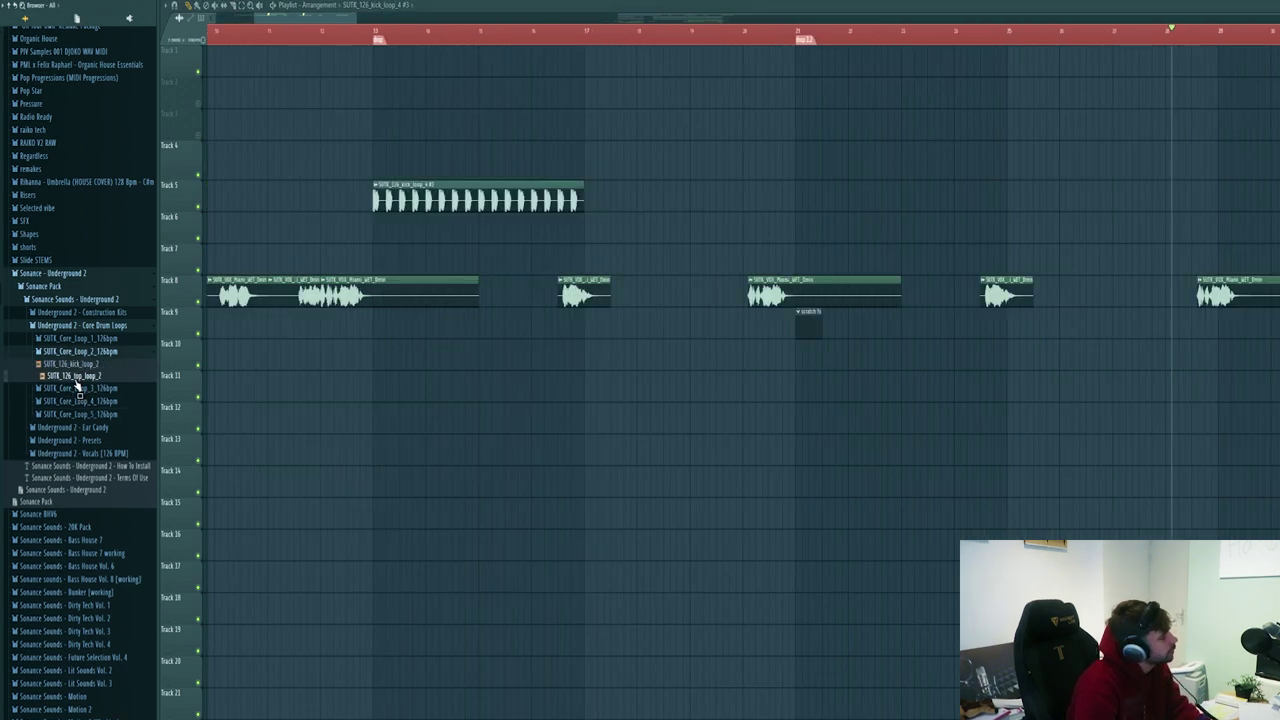
drag(76, 383, 372, 229)
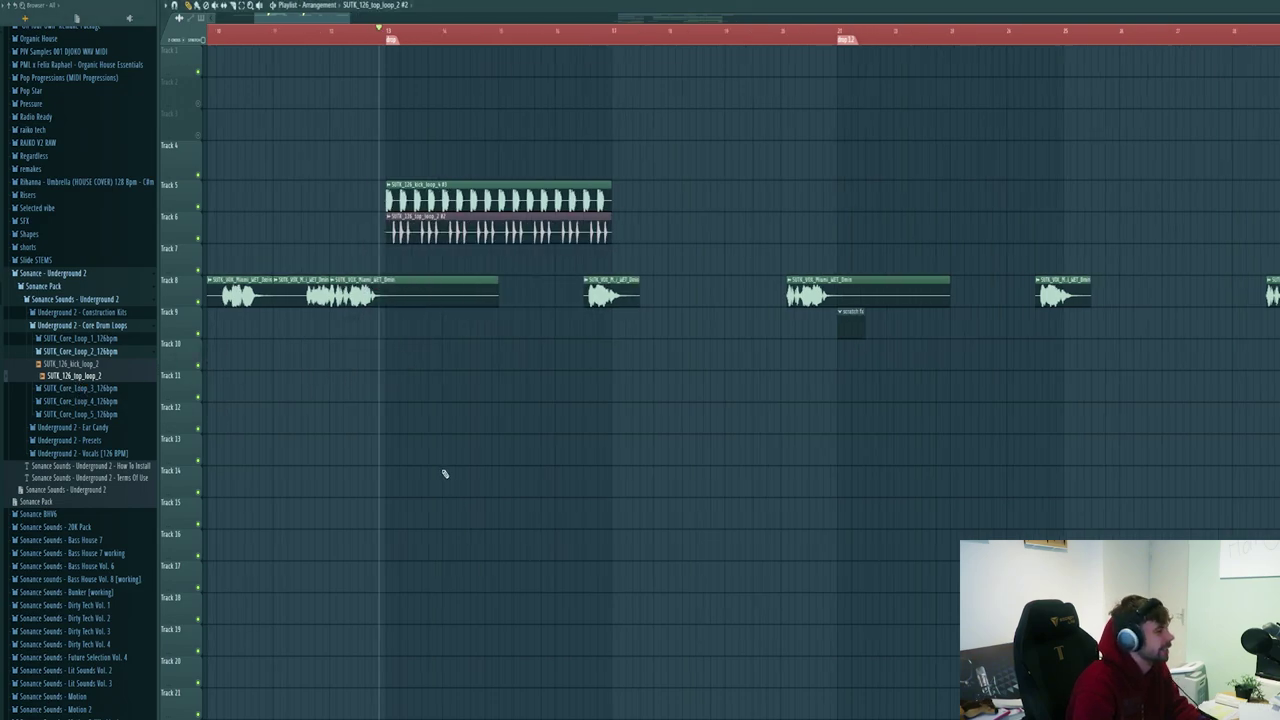
key(space)
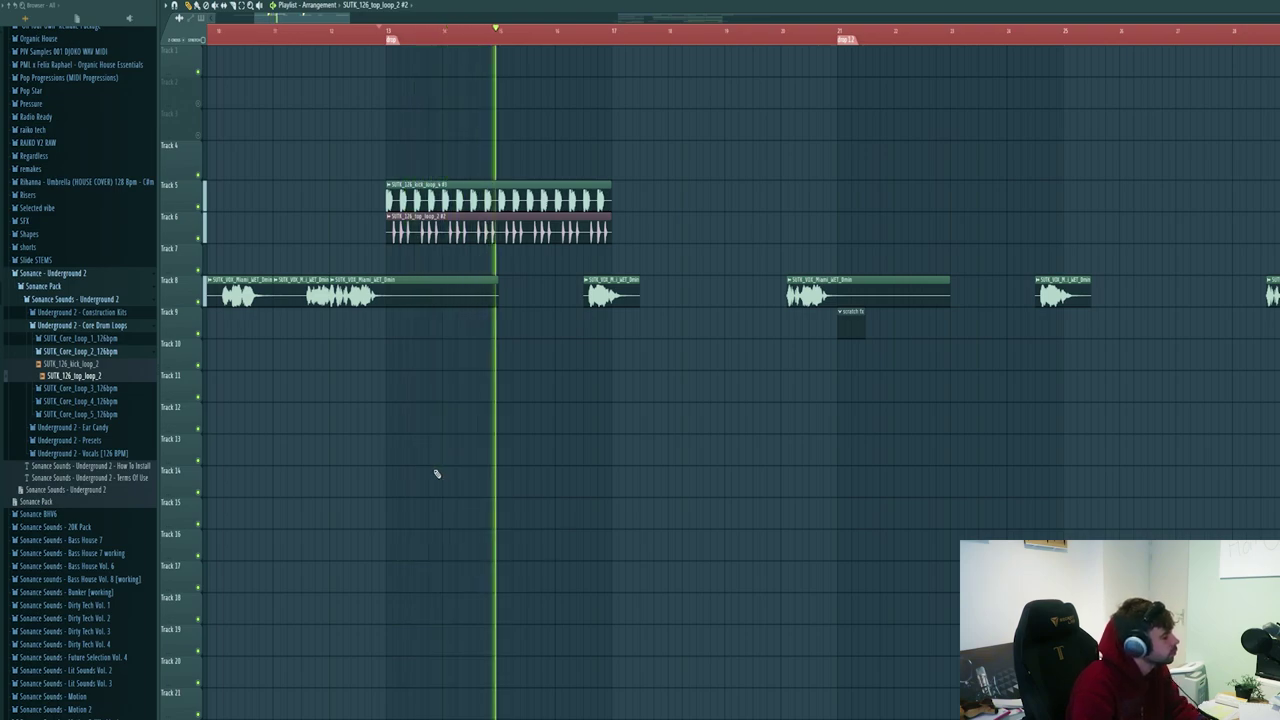
key(space)
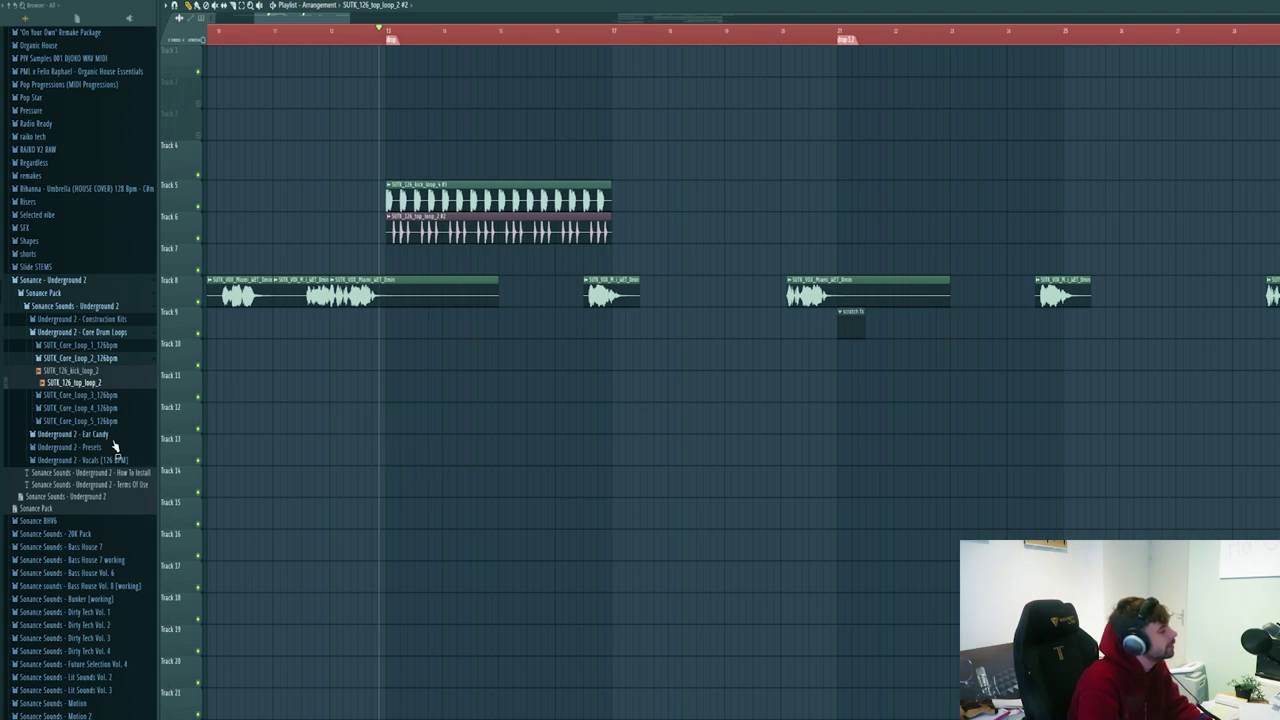
Step: Place SUTK_126_drum_loop_24_stem2 from the Underground 2 construction kits on Track 7 at the drop, and listen to the layered loops
click(72, 334)
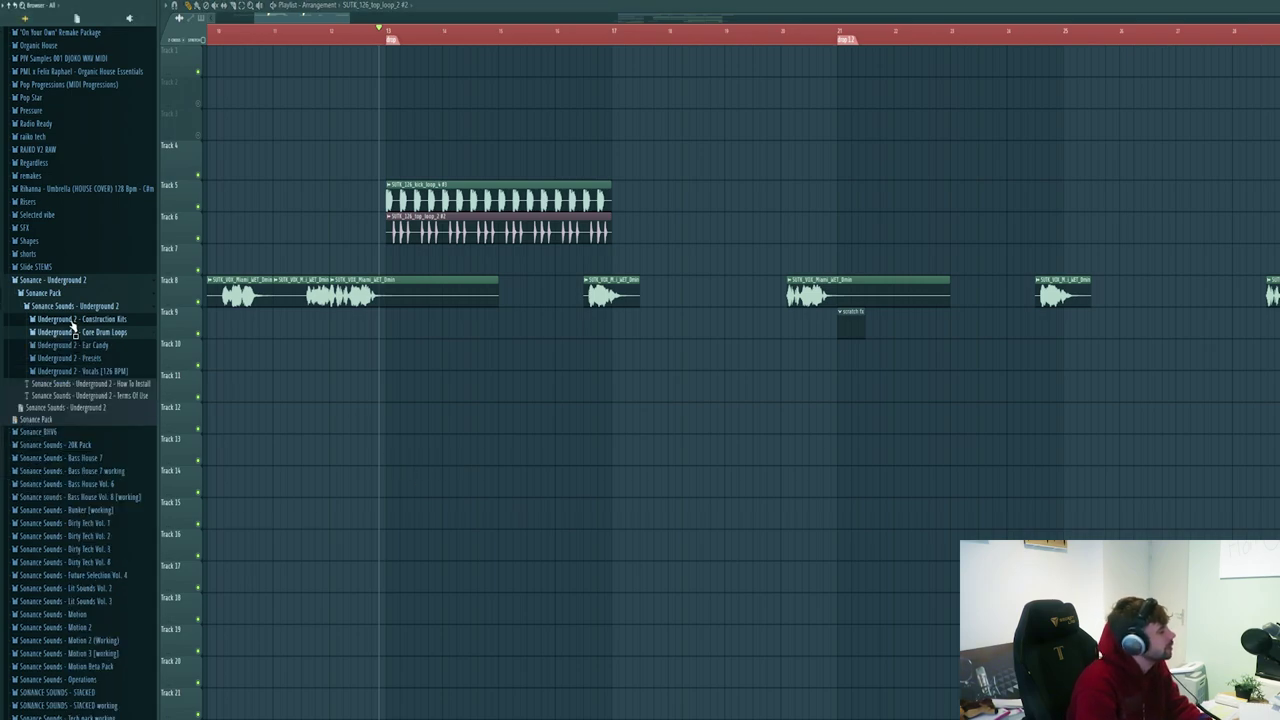
click(71, 320)
click(75, 644)
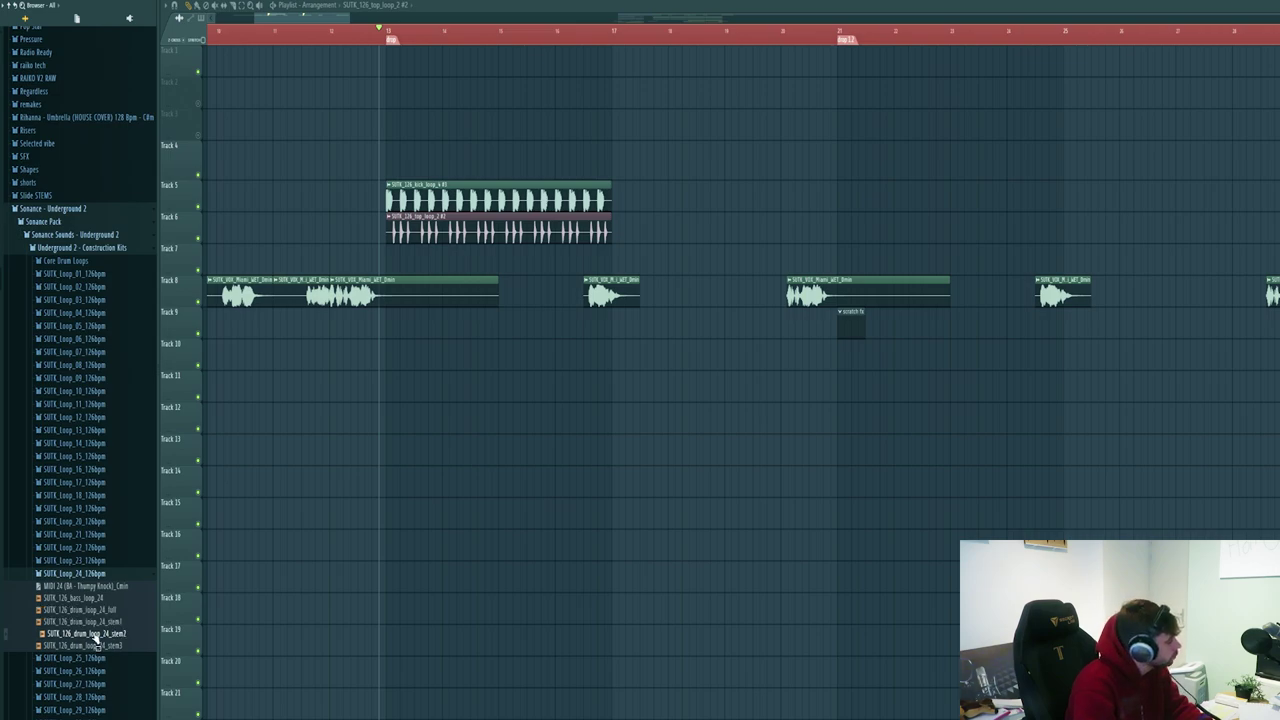
drag(95, 640, 390, 262)
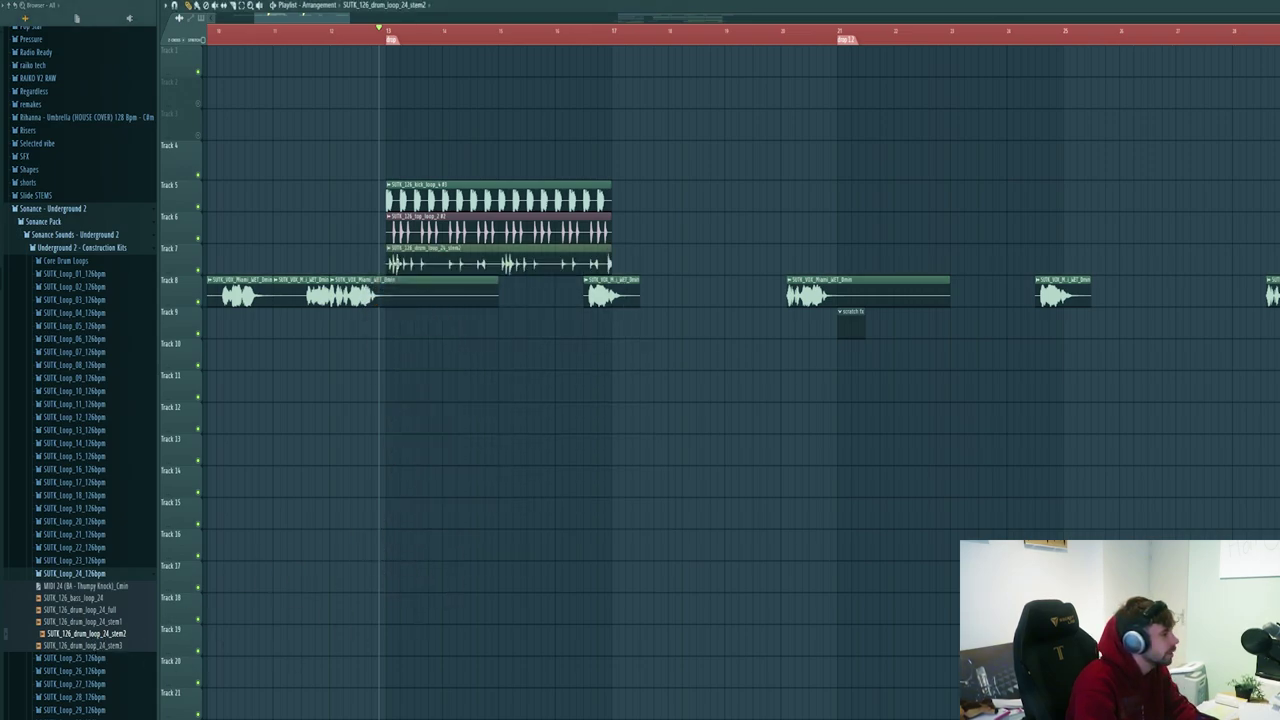
key(space)
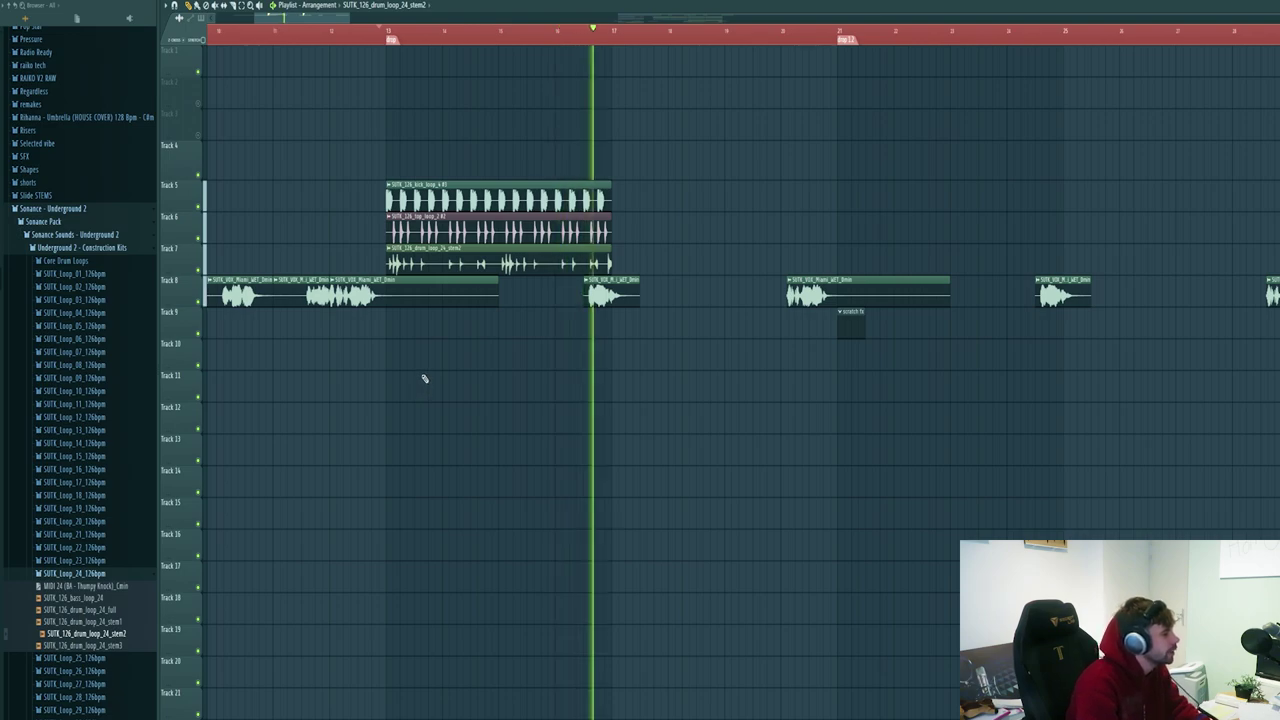
key(space)
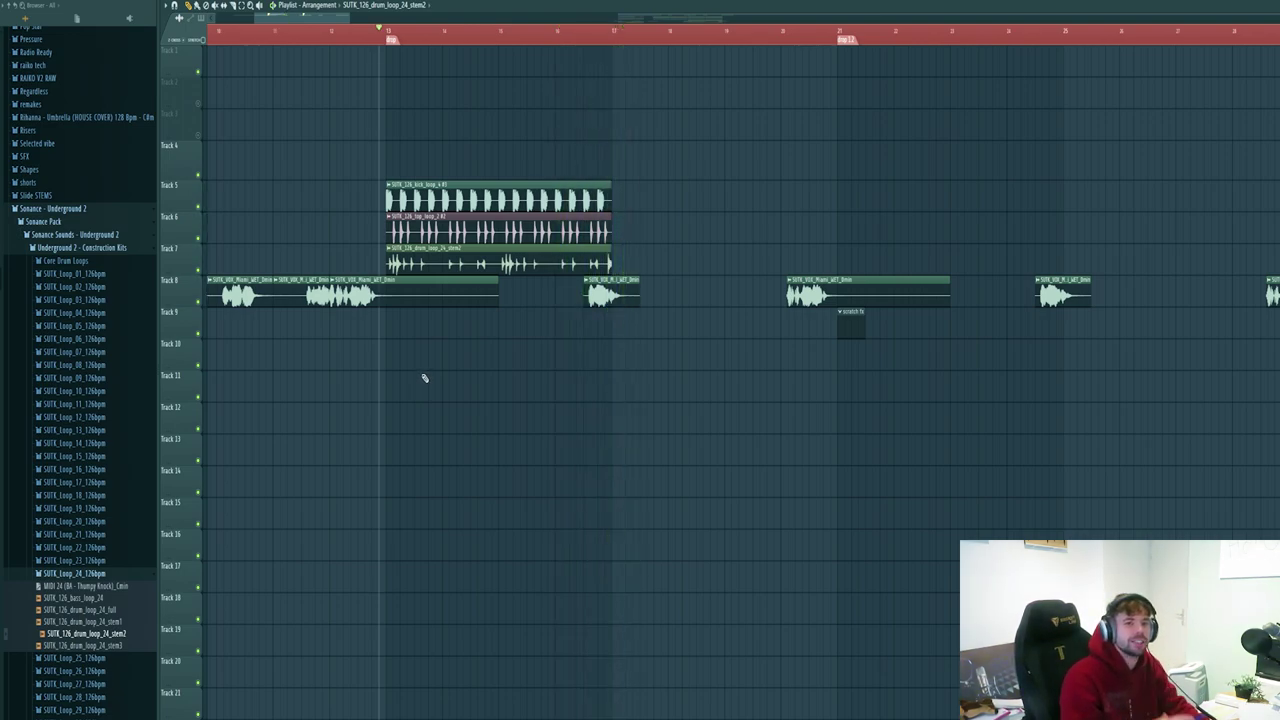
Step: Enter a one-bar syncopated pattern of seven C5 notes for the CHH - 5 closed hat in the piano roll, and play it
key(F6)
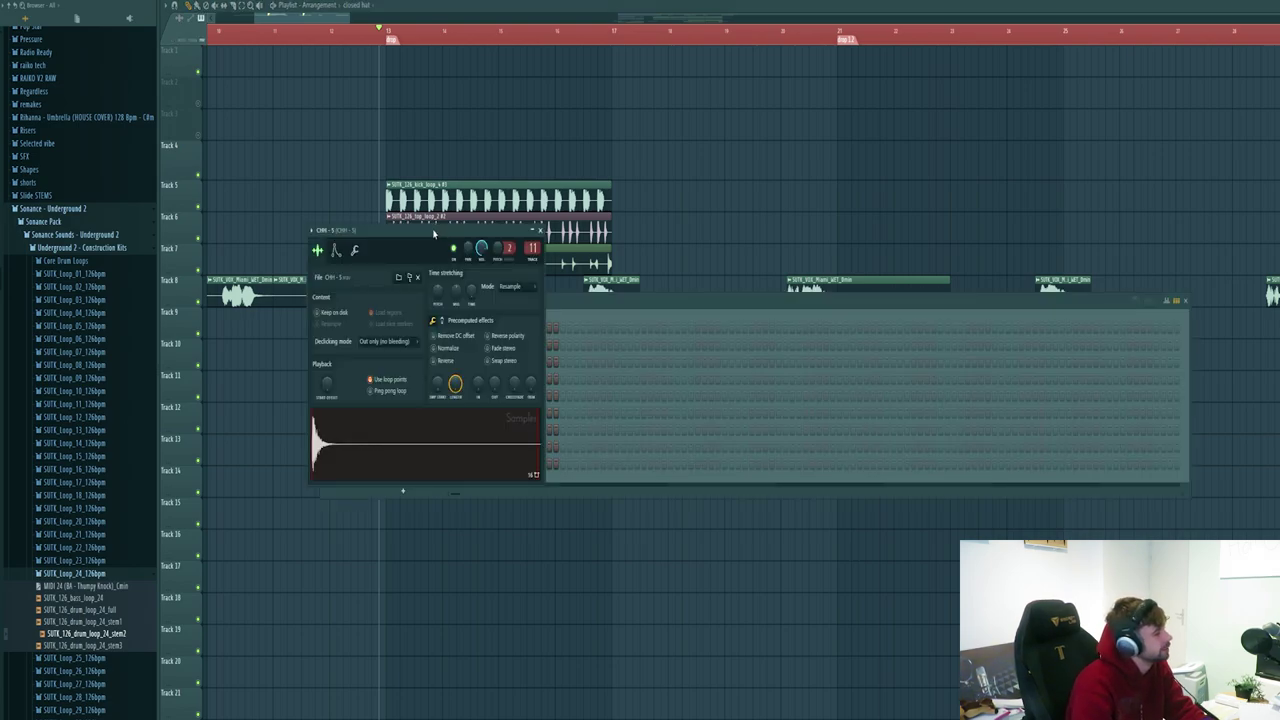
right_click(443, 459)
click(470, 465)
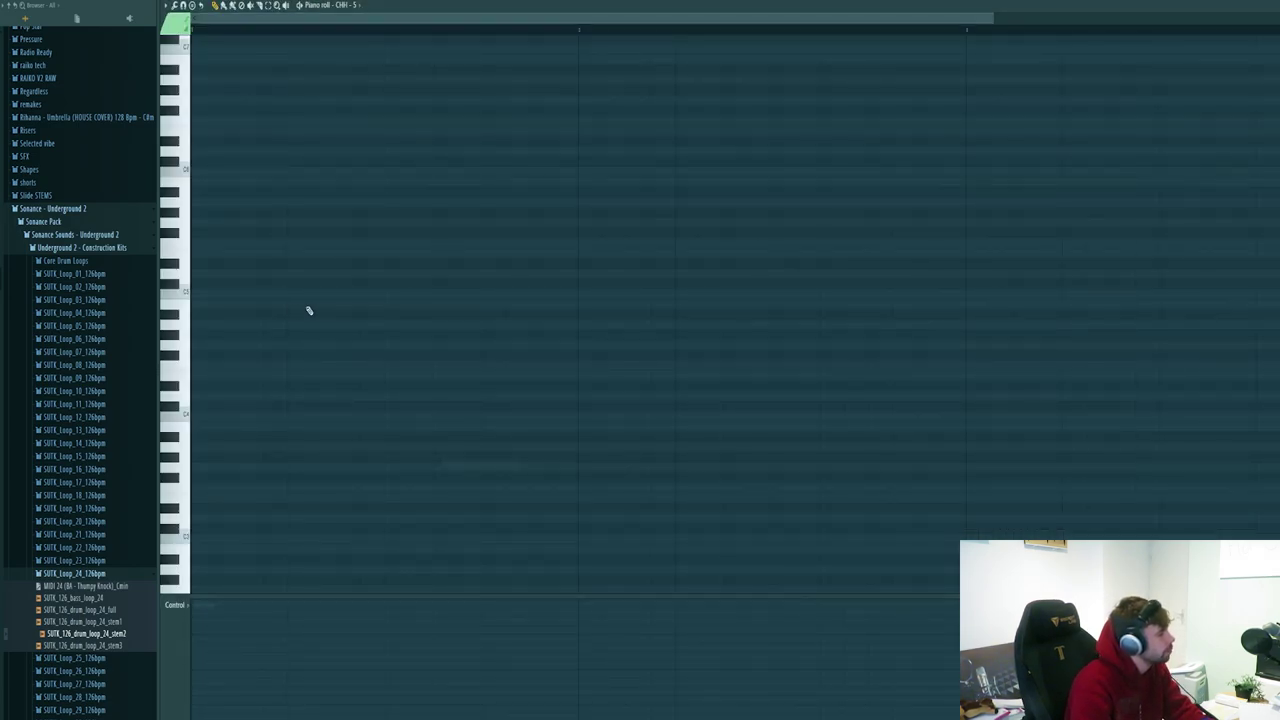
drag(220, 295, 205, 297)
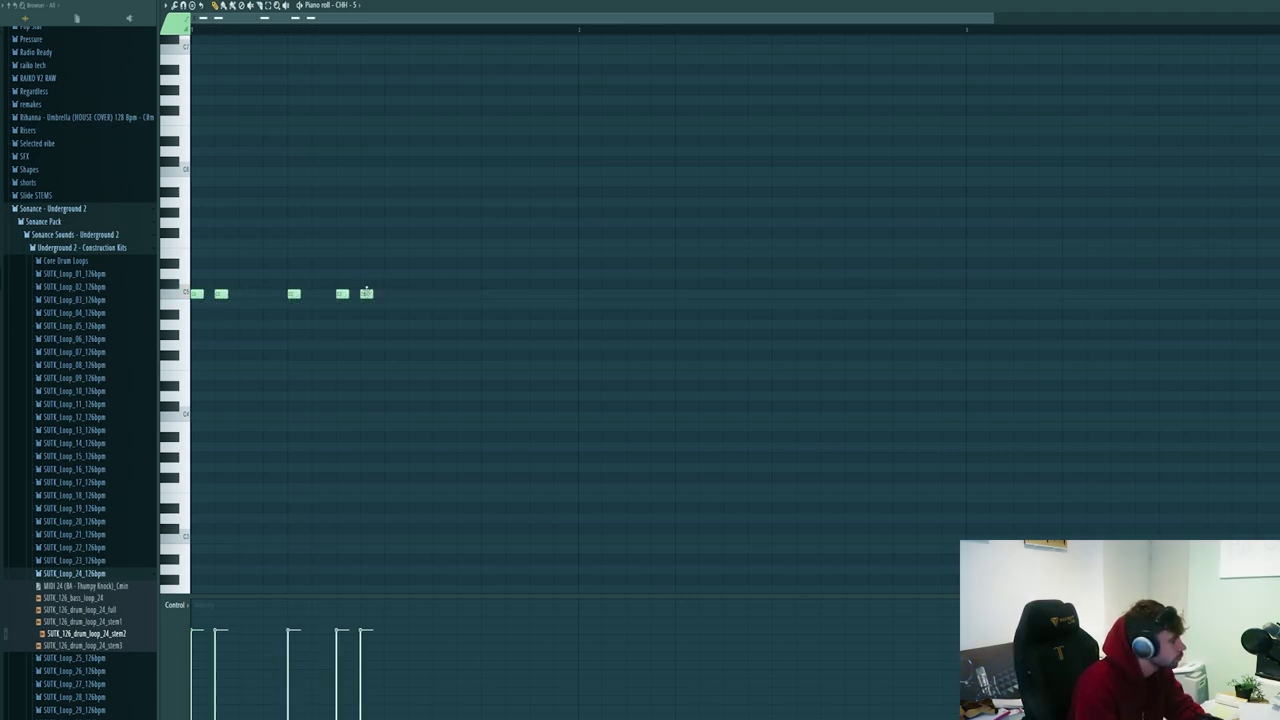
key(space)
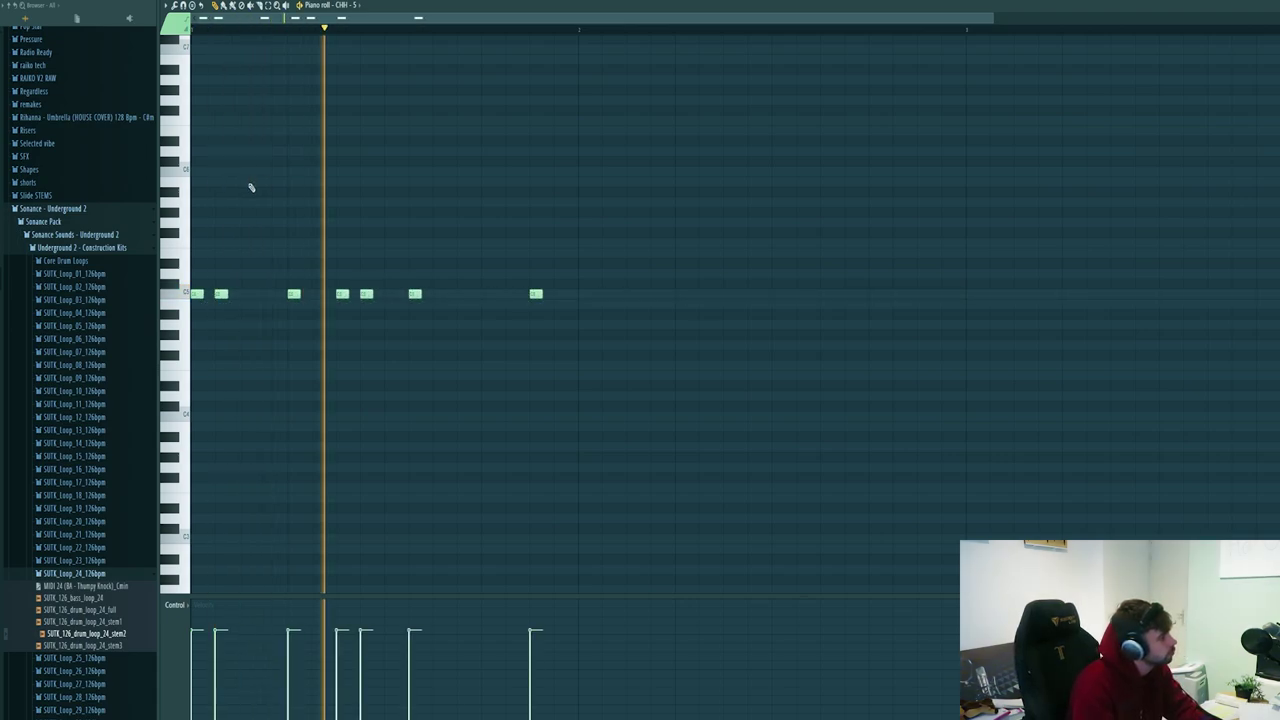
key(space)
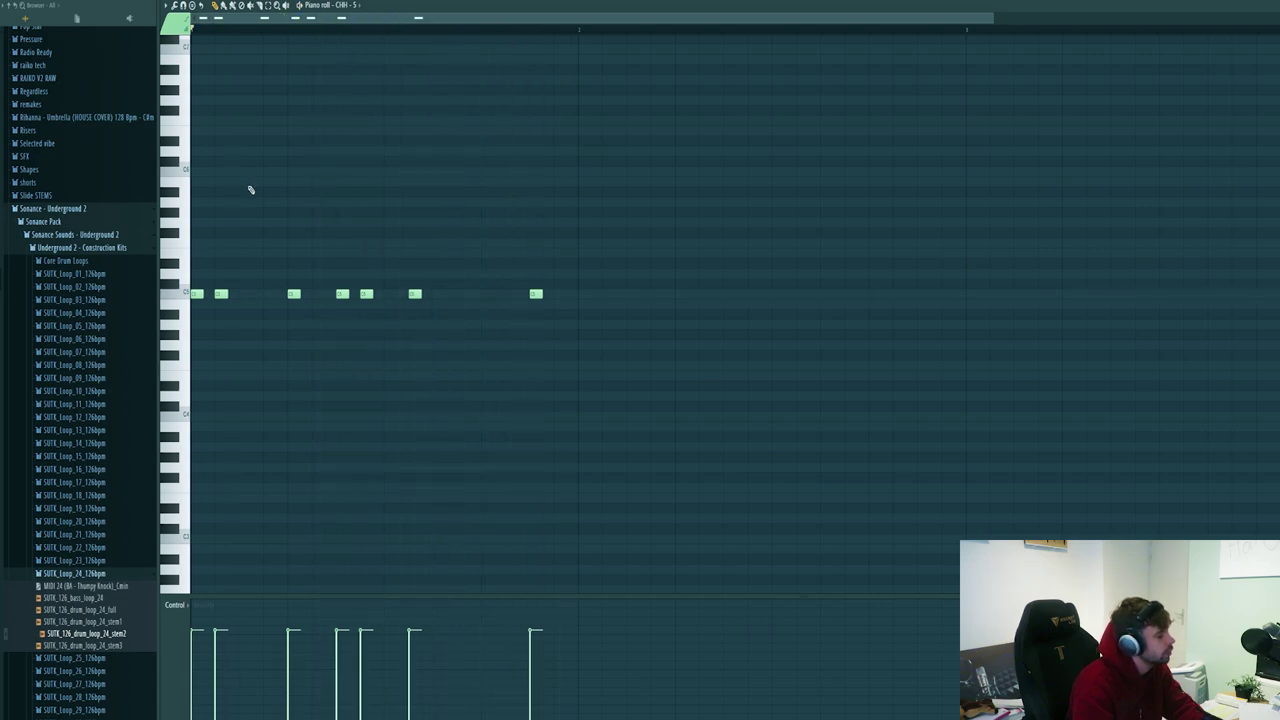
Step: Quantize the closed hat notes with the Quantizer's current settings and inspect their adjusted timing
key(alt+q)
key(Return)
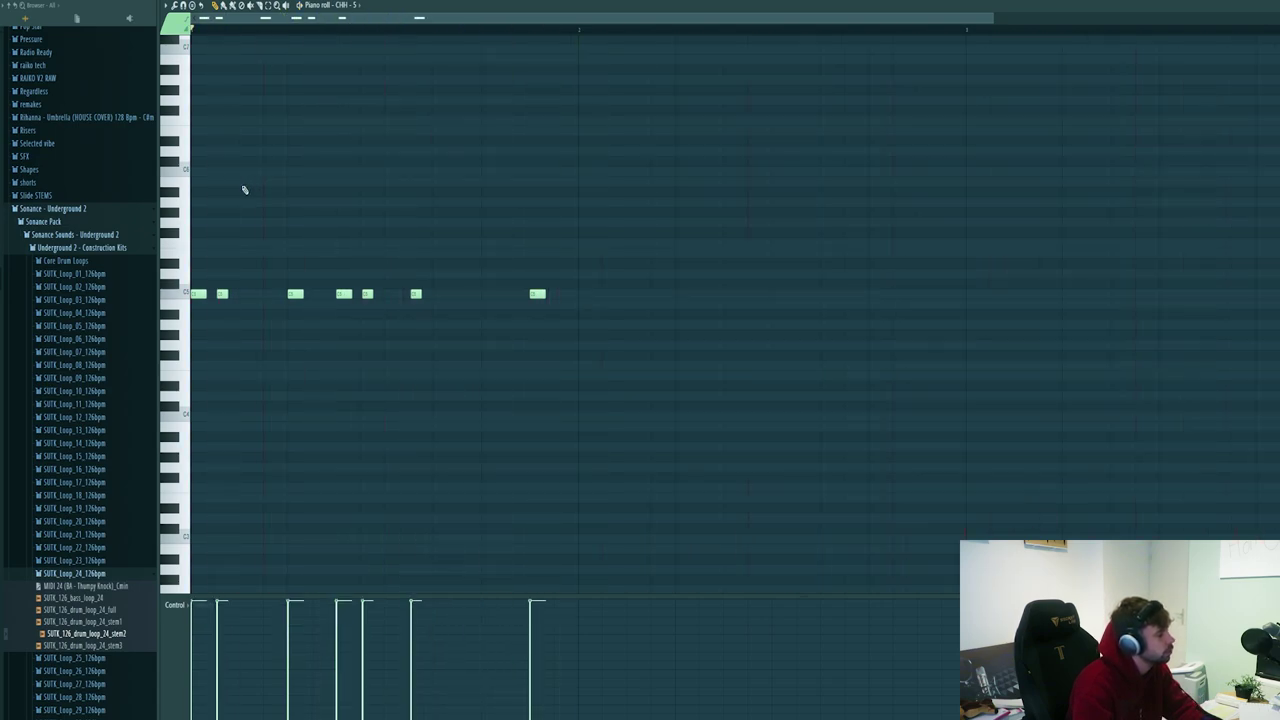
click(416, 293)
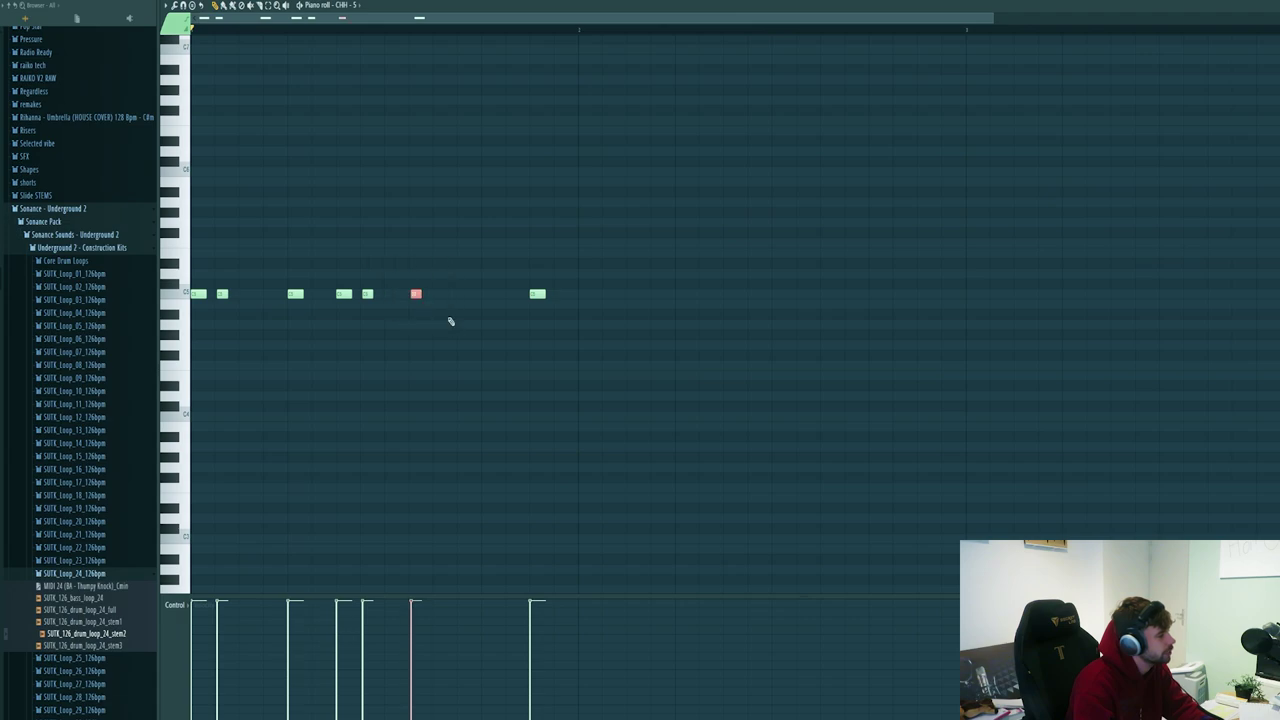
ctrl+right_click(395, 330)
scroll(383, 357, down, 2)
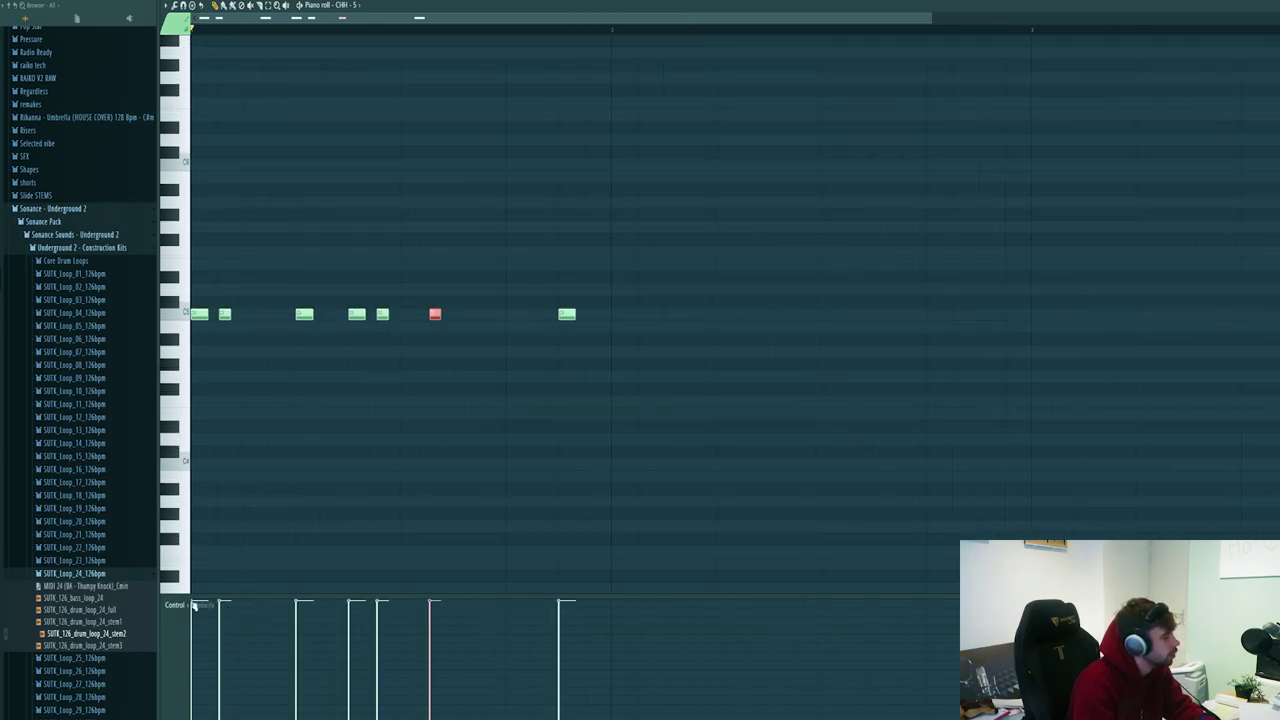
Step: Lower the velocities of the first, third, fourth, sixth and seventh hat notes by varying amounts, and play the pattern
click(194, 605)
click(194, 605)
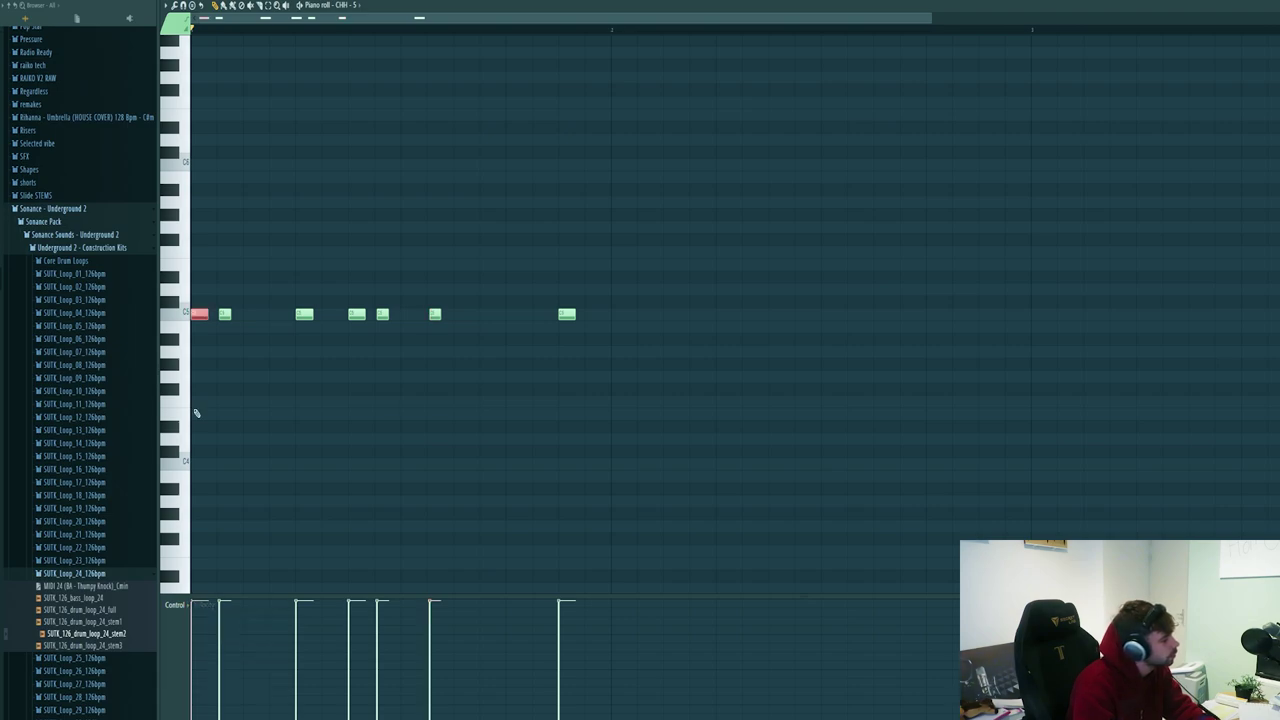
drag(194, 613, 194, 642)
key(Caps_Lock)
key(ctrl+a)
click(298, 635)
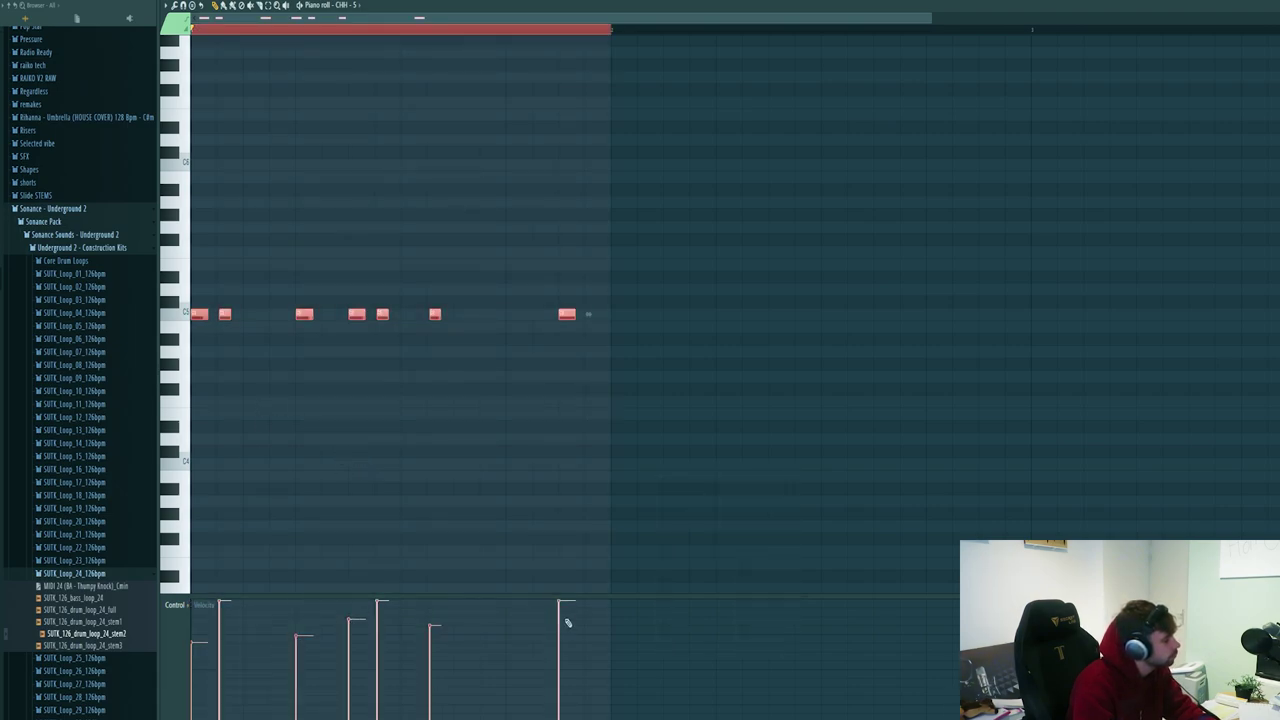
click(345, 474)
key(space)
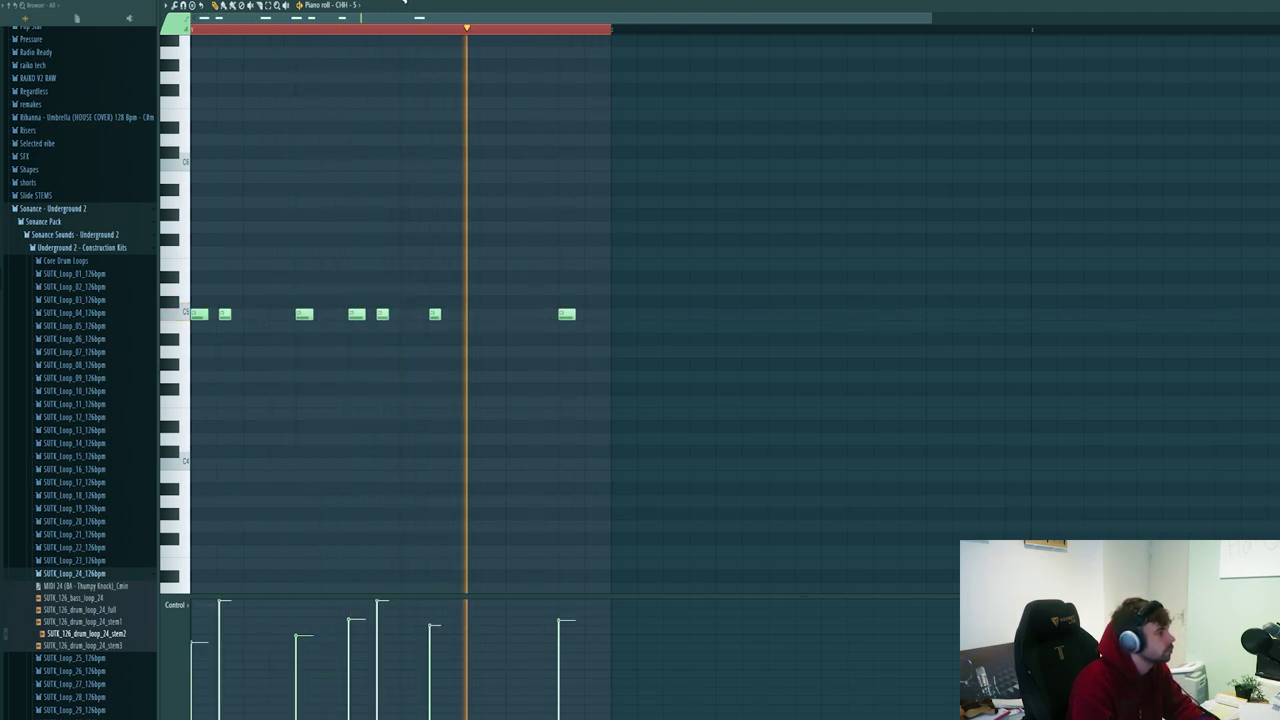
Step: Arrange the three drum loops on Tracks 10 to 12 with four closed hat patterns on Track 13 at the drop, and open the mixer
click(403, 2)
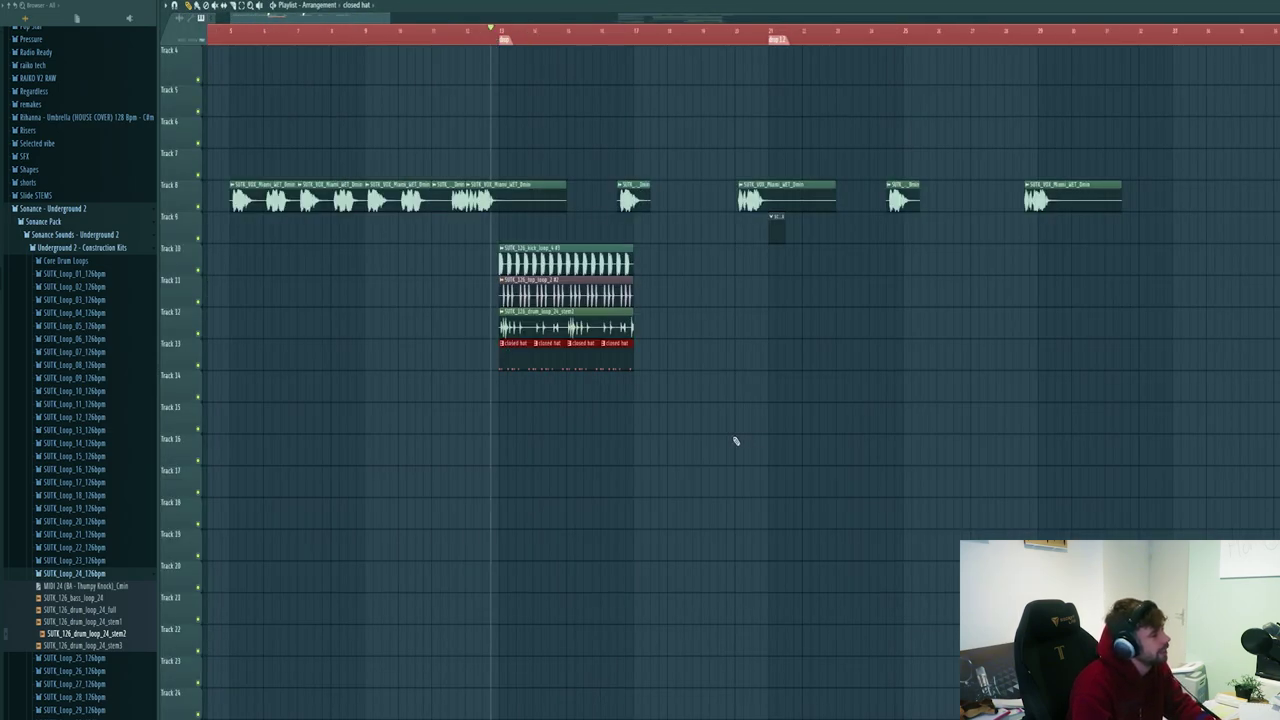
scroll(549, 427, up, 3)
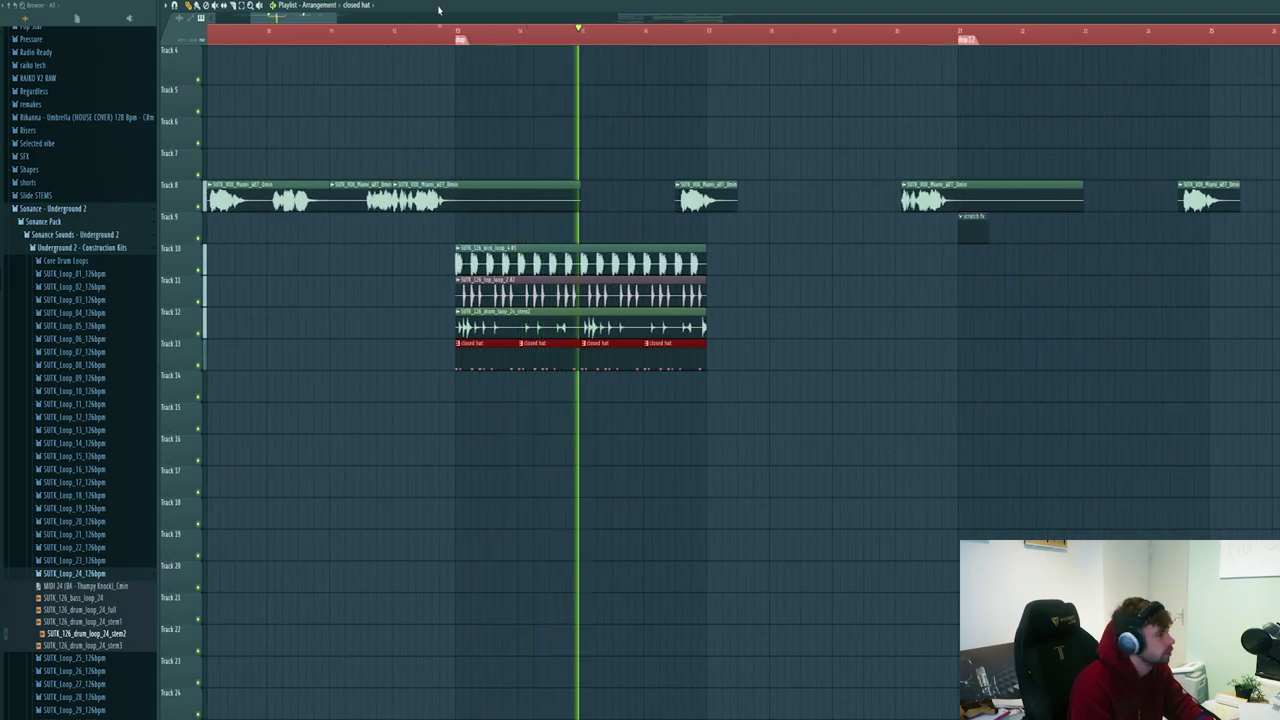
key(F9)
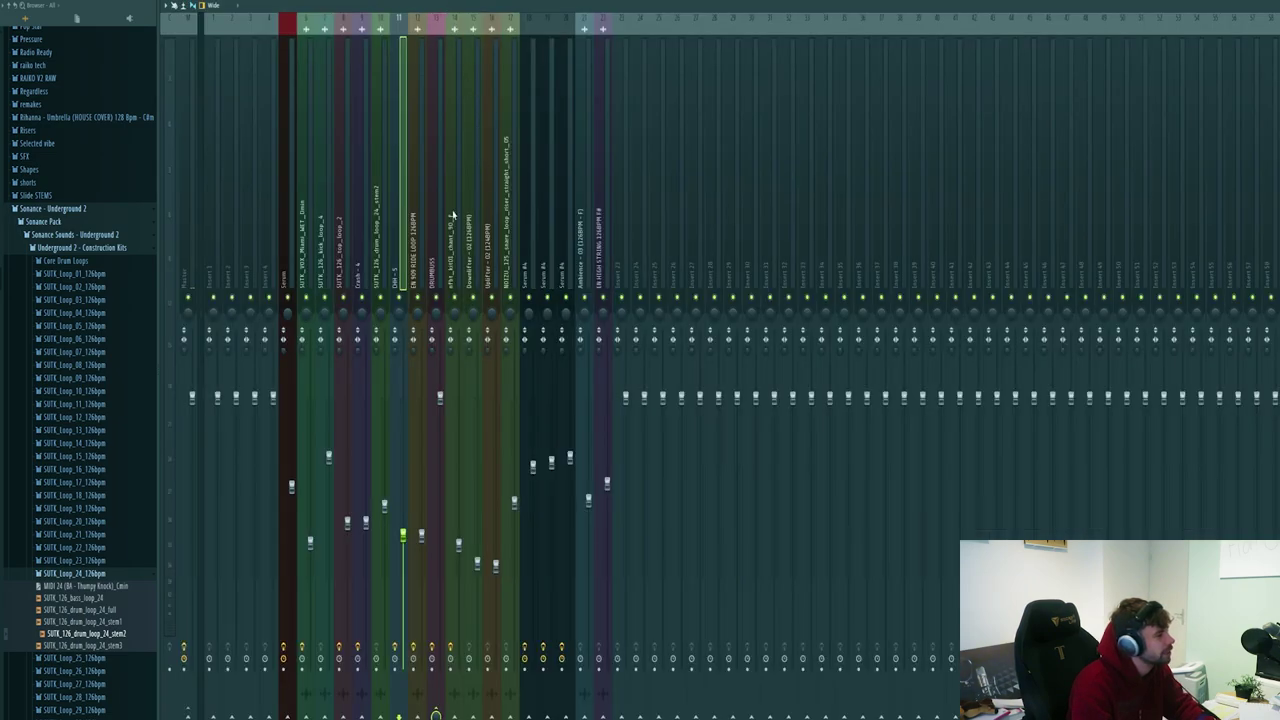
Step: Show the BitterSweet v3 transient effect on the DRUMBUSS mixer track and play the drums through it
click(431, 260)
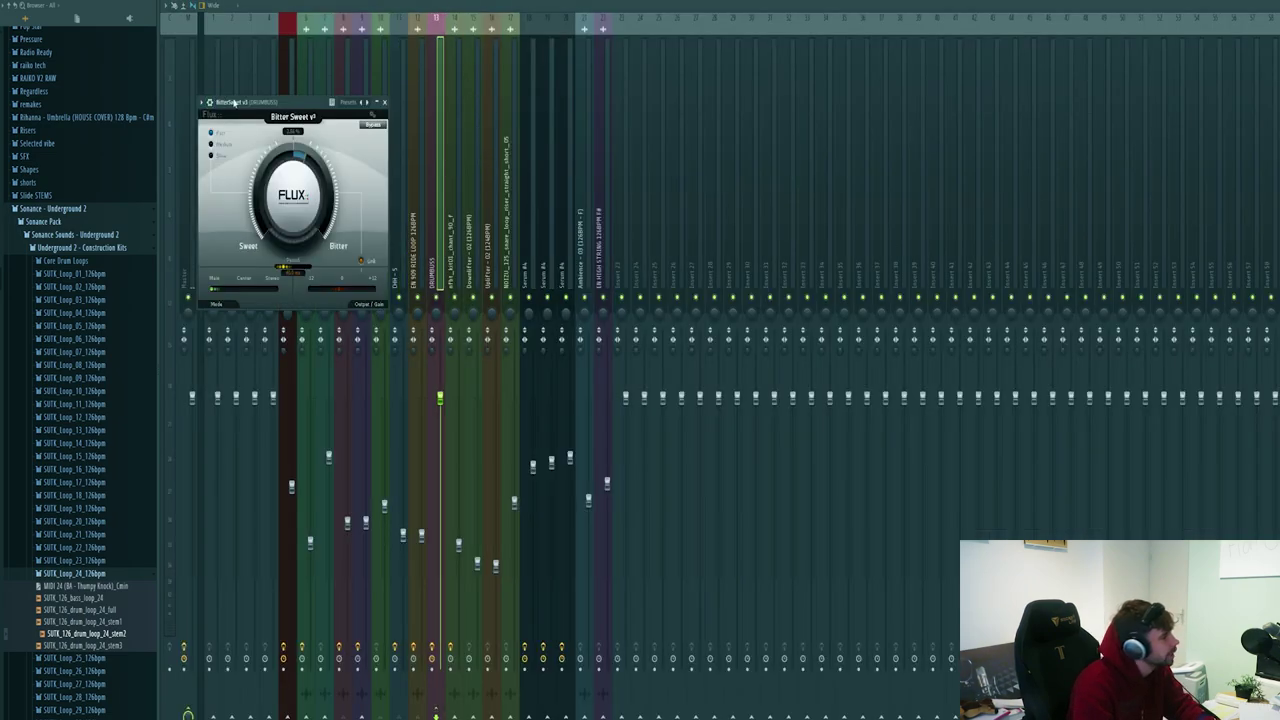
drag(240, 102, 401, 187)
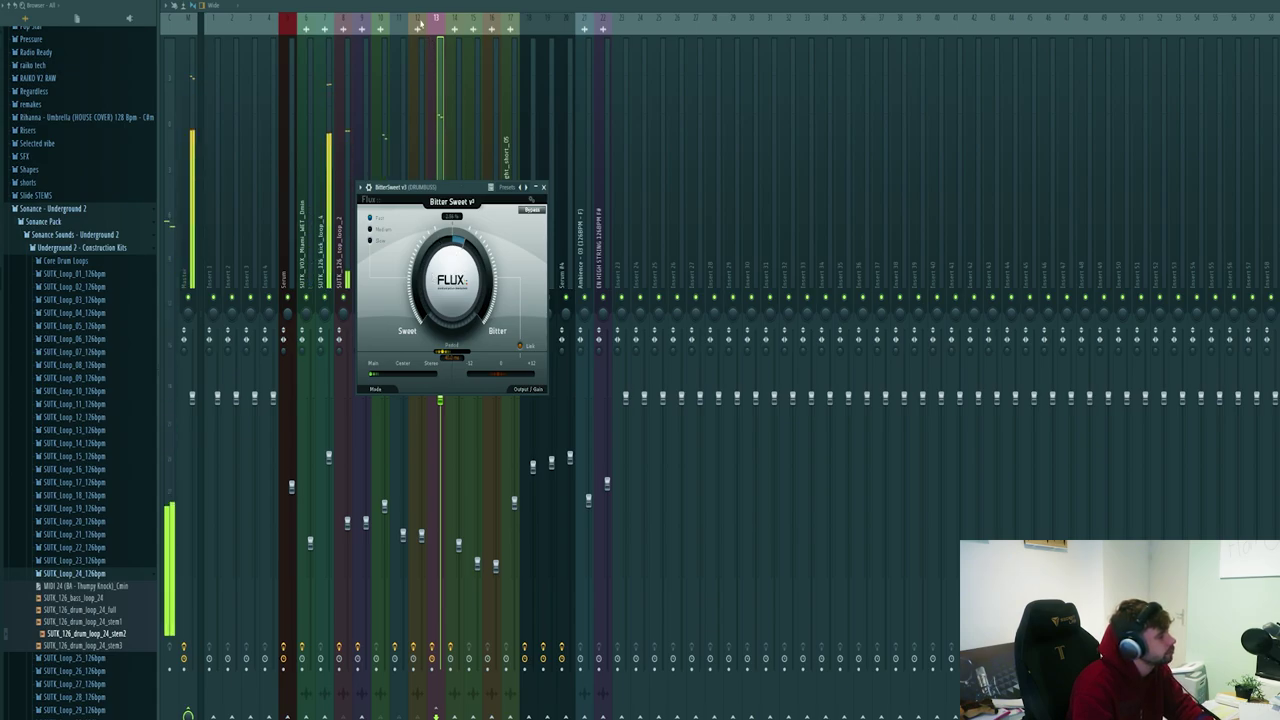
Step: Duplicate the kick, top, drum loop and closed hat clips on Tracks 10 to 13 until they fill bars 13 to 29
key(F5)
scroll(530, 500, down, 3)
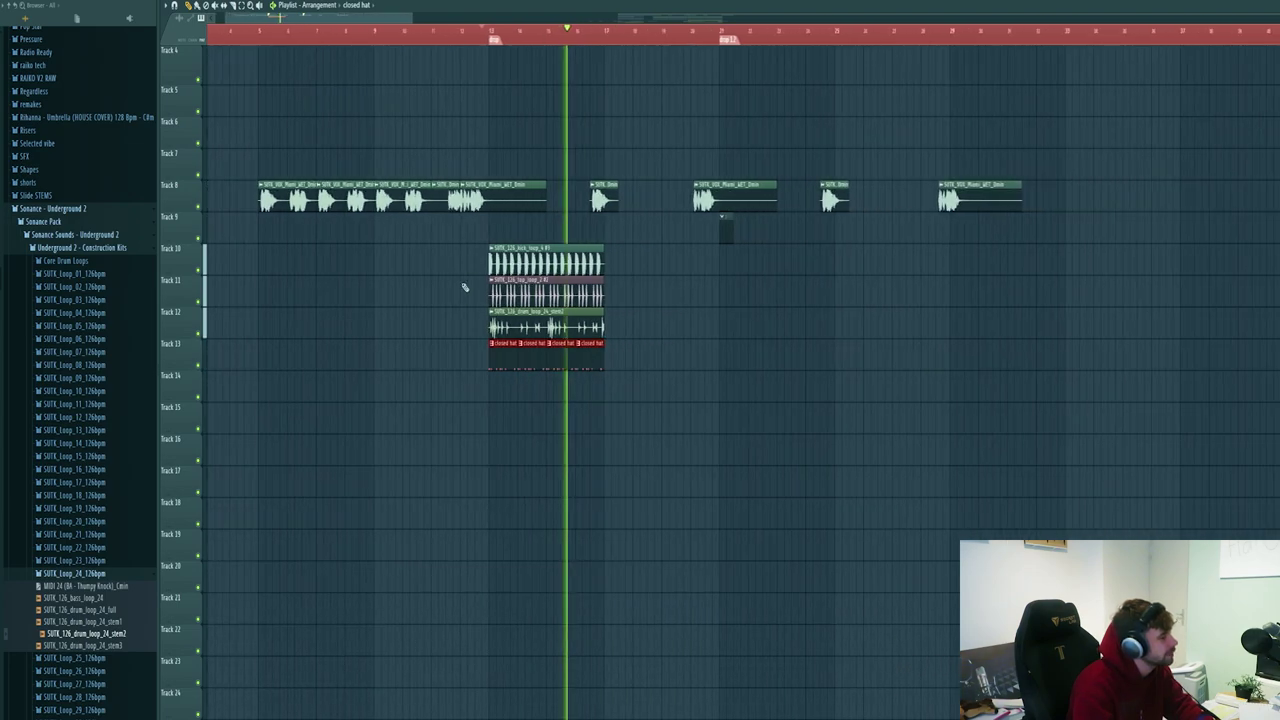
drag(477, 209, 643, 400)
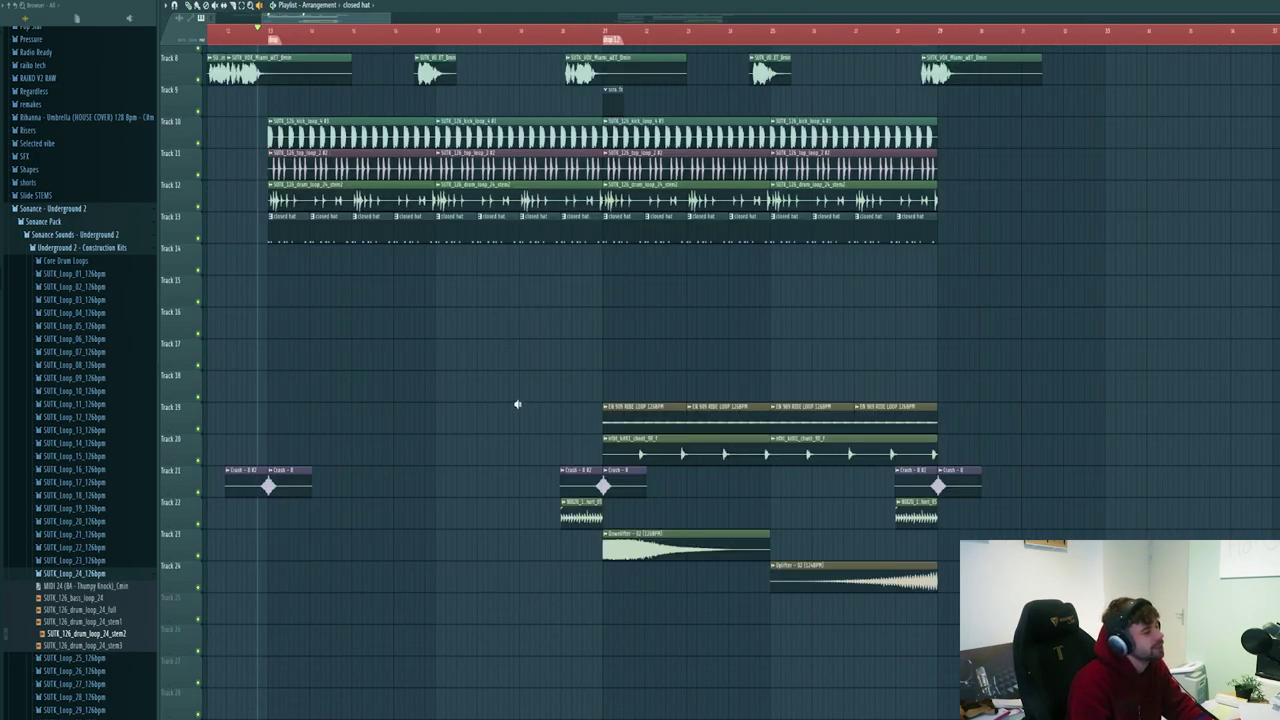
Step: Audition the ride loop, chant, crash, downlifter, uplifter and snare riser clips on Tracks 19 to 24 individually
click(606, 421)
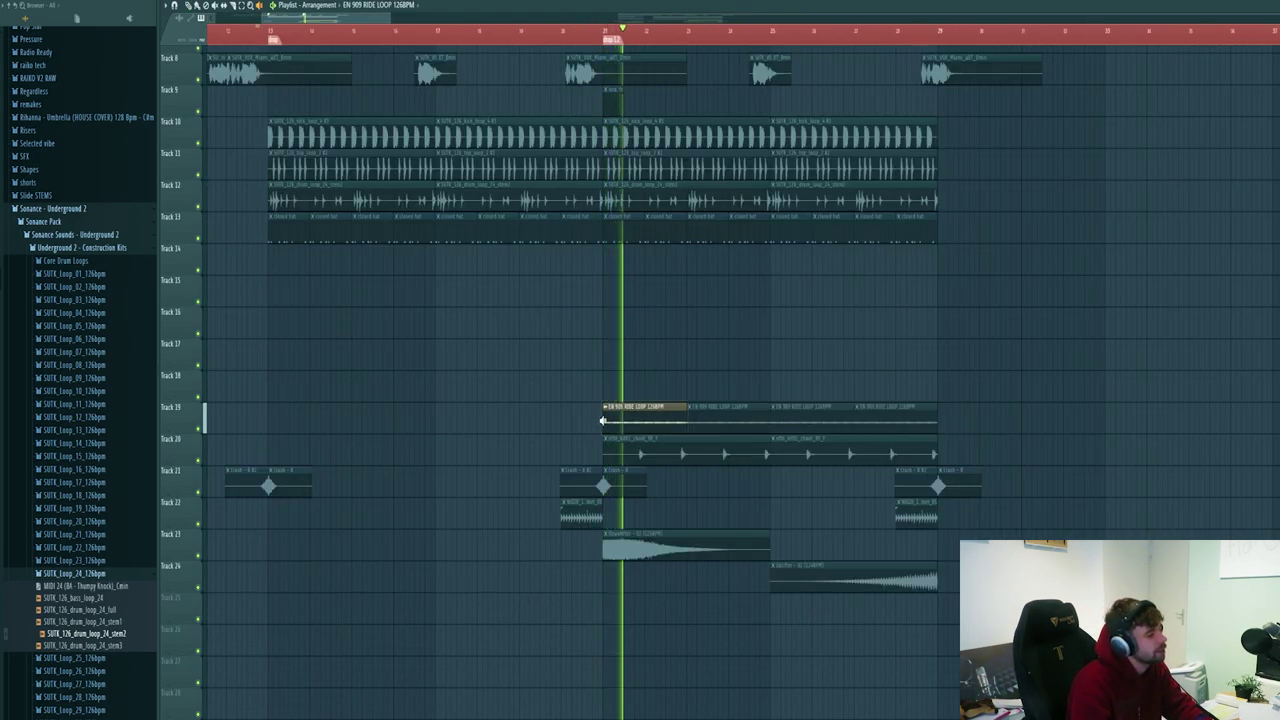
click(620, 455)
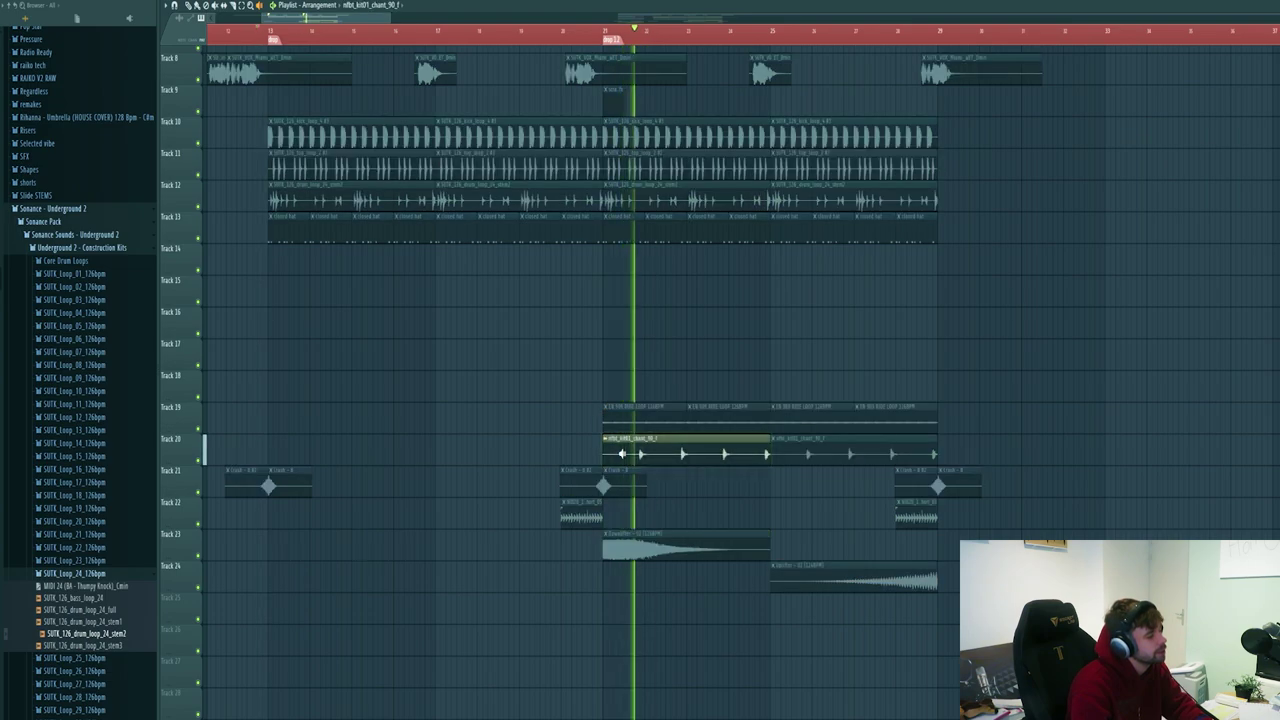
click(602, 486)
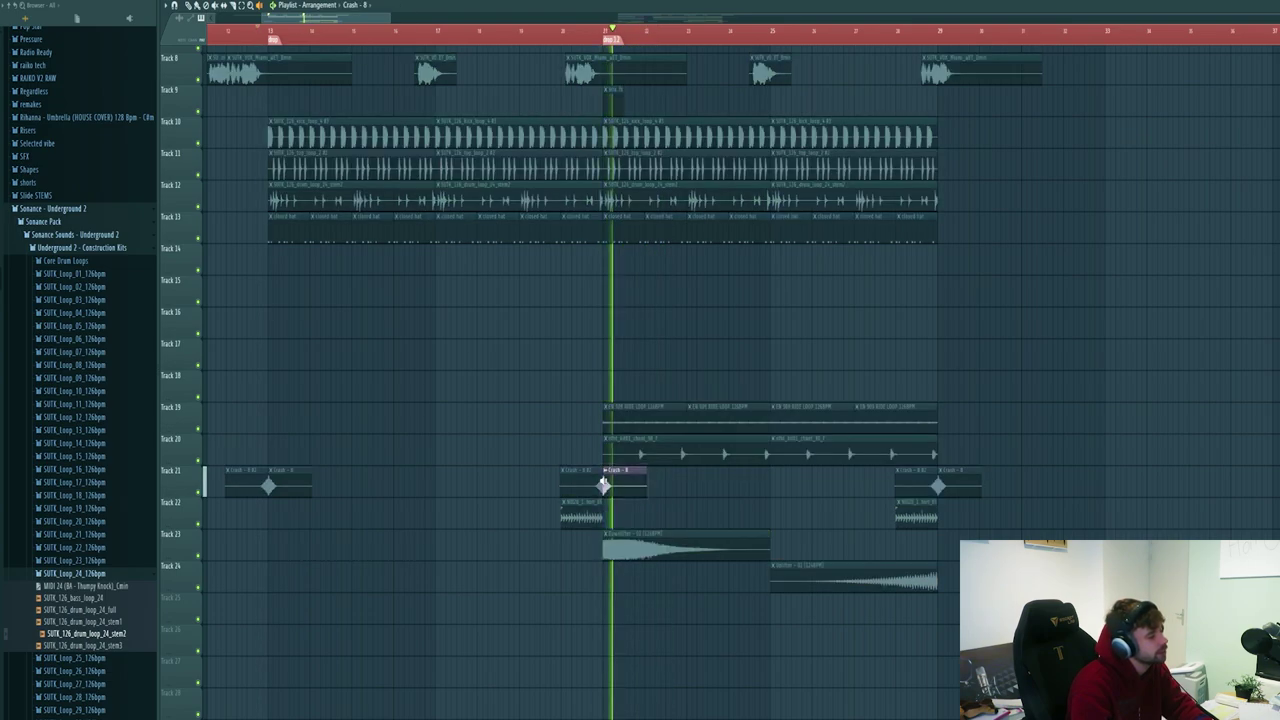
click(606, 546)
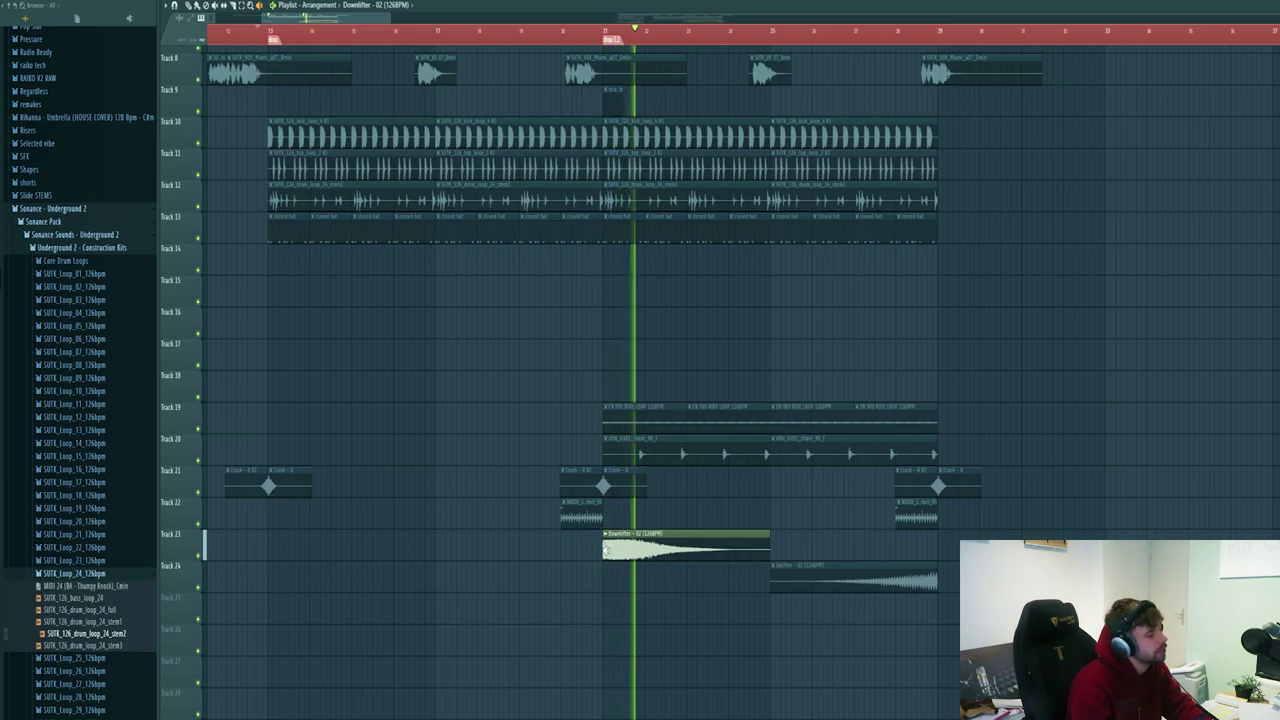
click(903, 580)
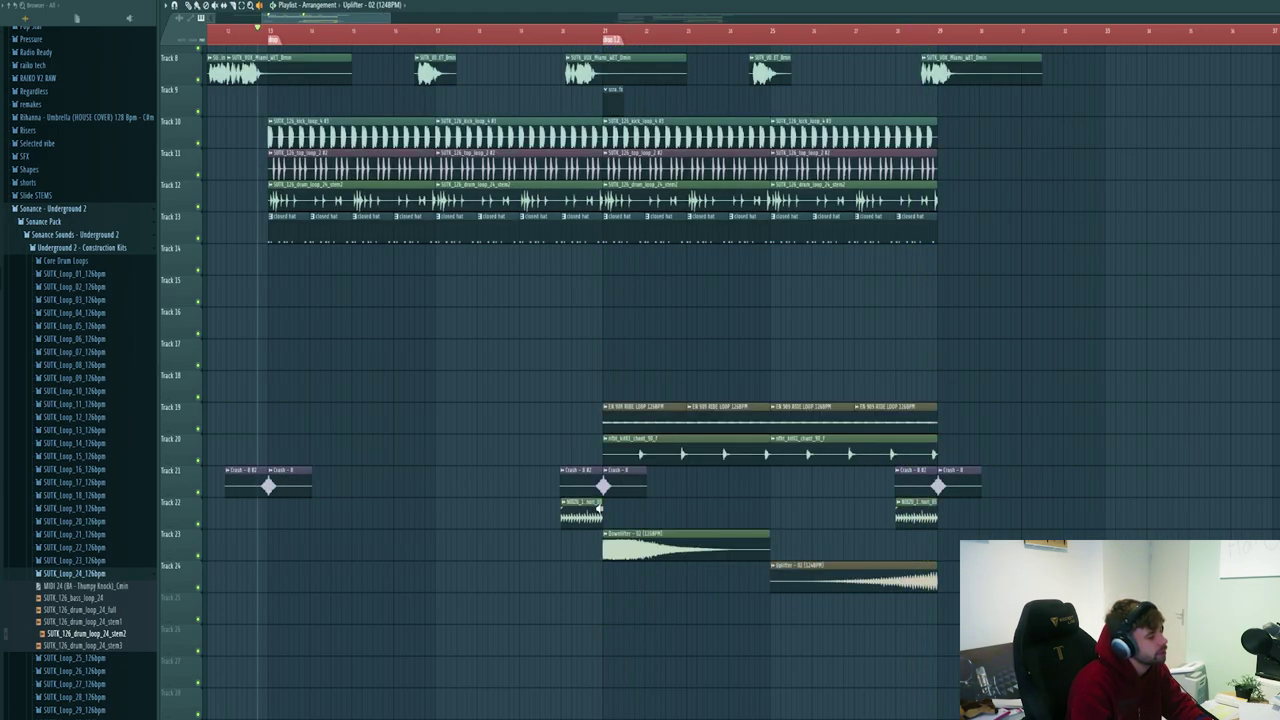
click(563, 510)
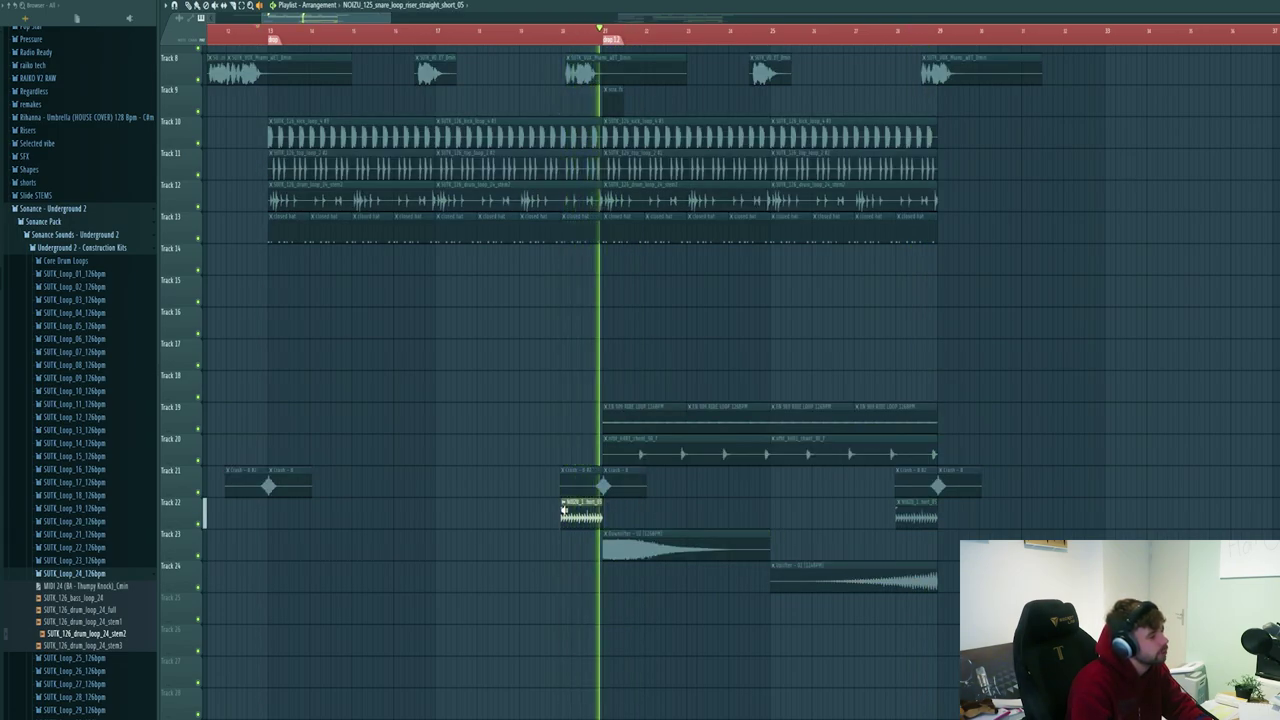
Step: Play the full arrangement from just before the second drop
scroll(529, 503, up, 1)
scroll(529, 503, down, 1)
click(570, 33)
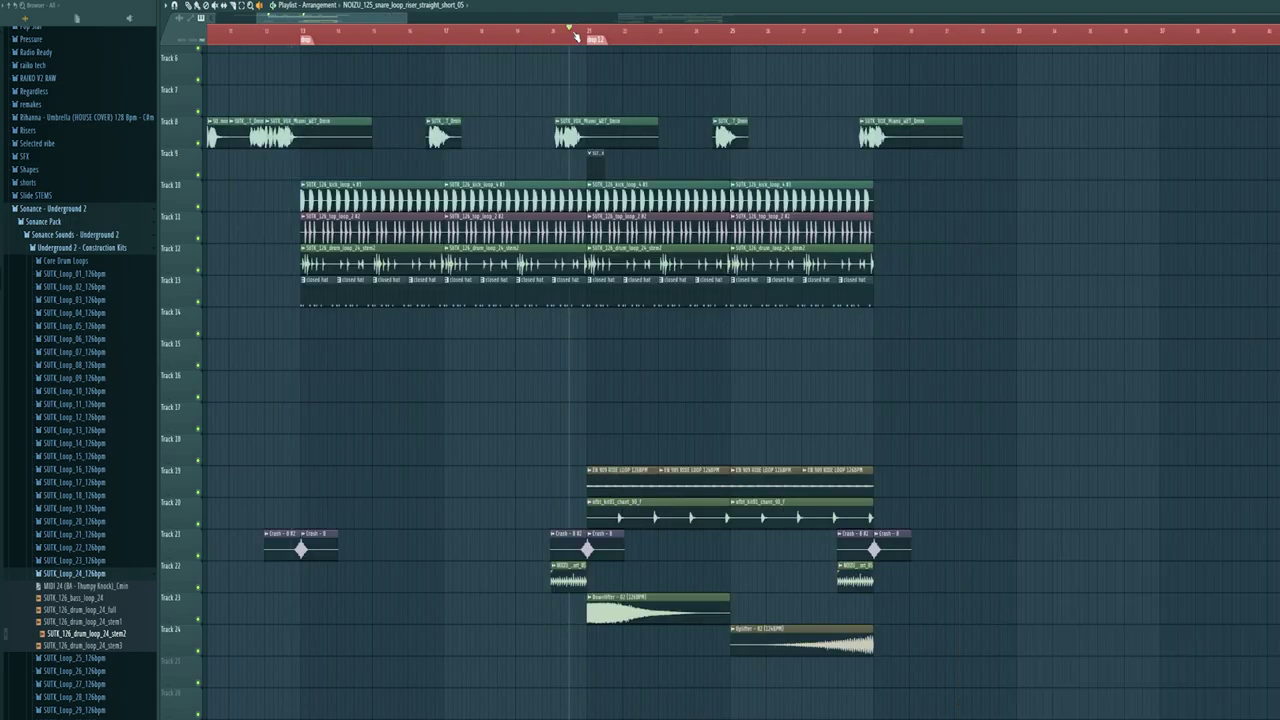
key(space)
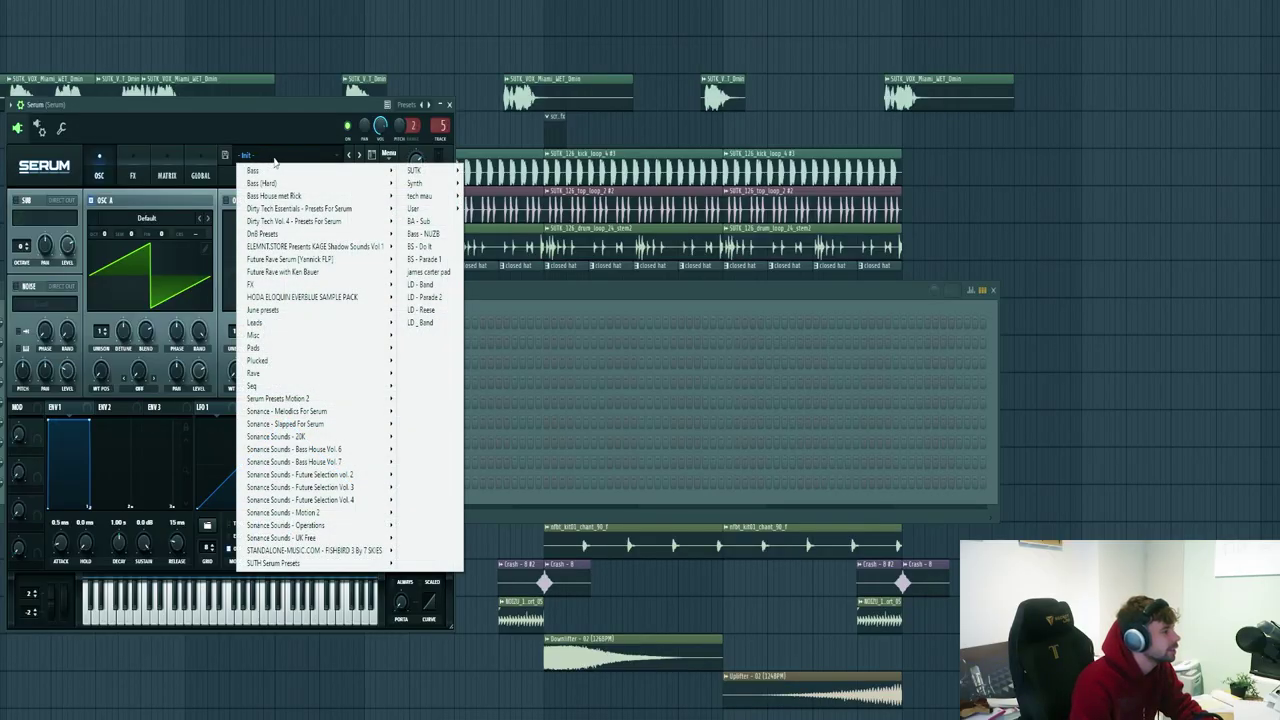
Step: Load the BA - DFCW preset from the SUTK bank into the first Serum instance and close its window
mouse_move(430, 170)
click(514, 309)
drag(290, 107, 316, 107)
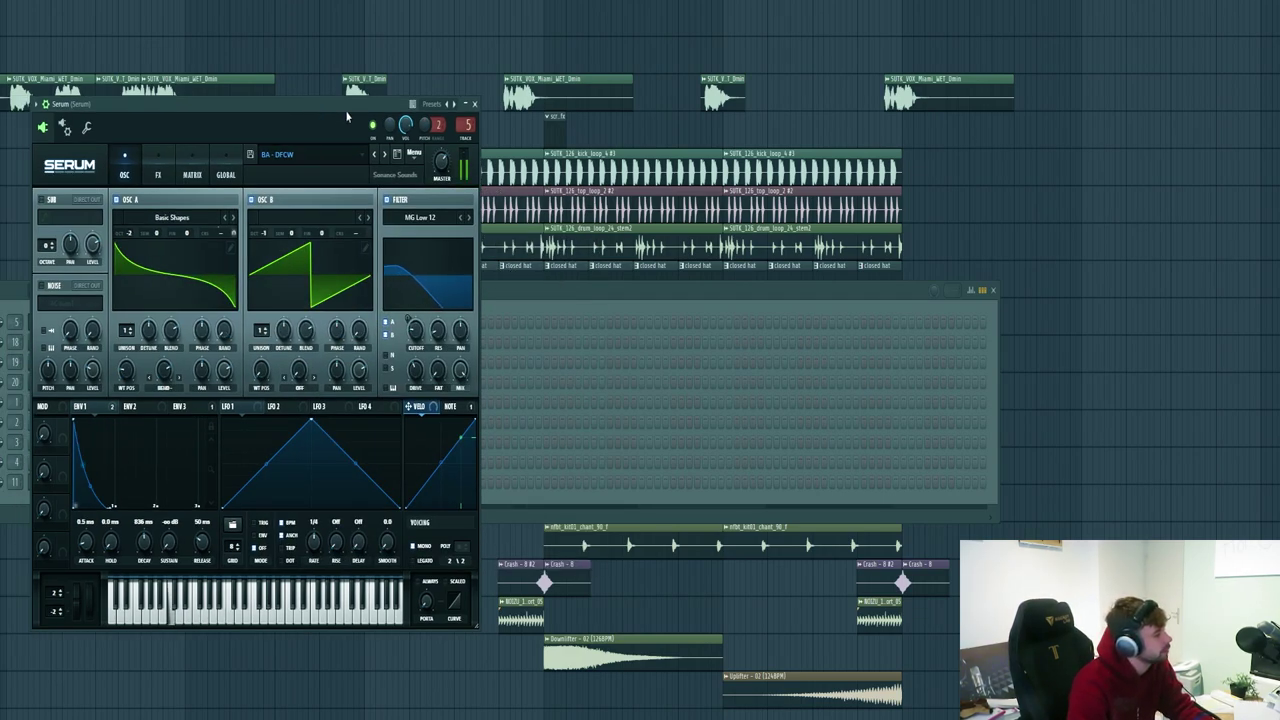
click(475, 104)
Step: Enter a one-bar syncopated Serum bassline of seven C#4 notes followed by three C4 notes in the piano roll
right_click(85, 323)
click(135, 323)
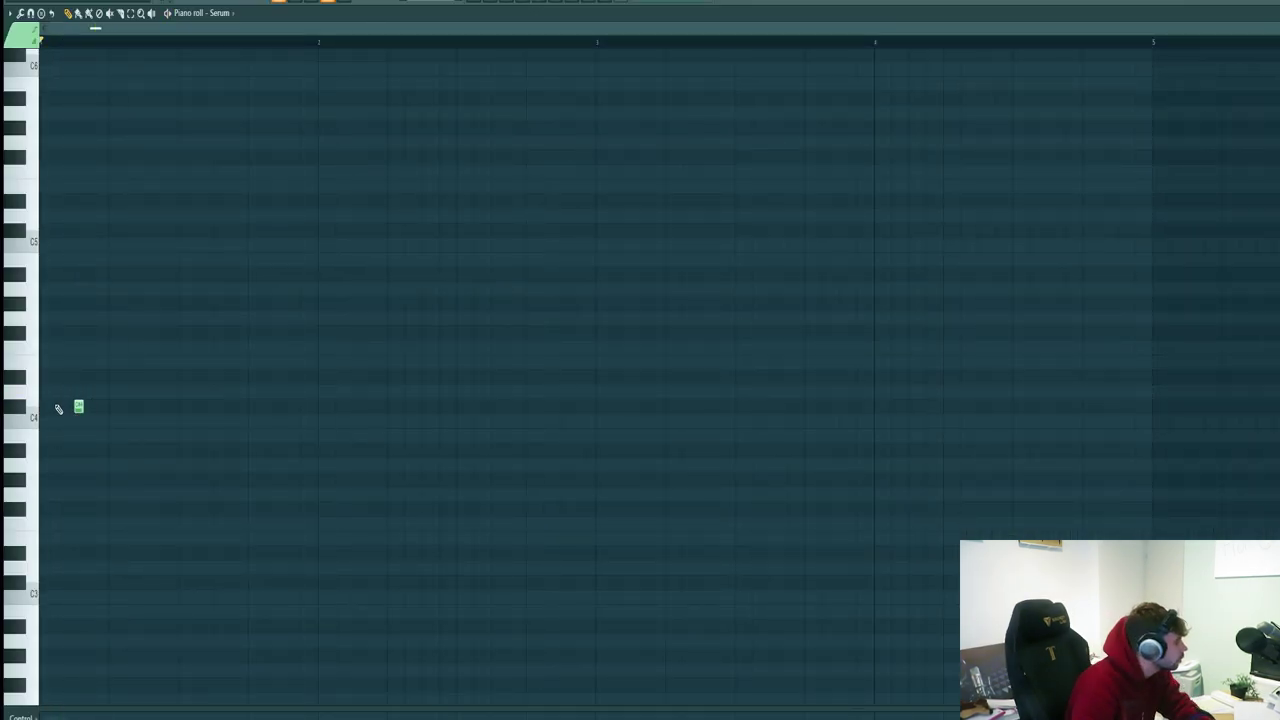
drag(87, 405, 70, 407)
click(95, 407)
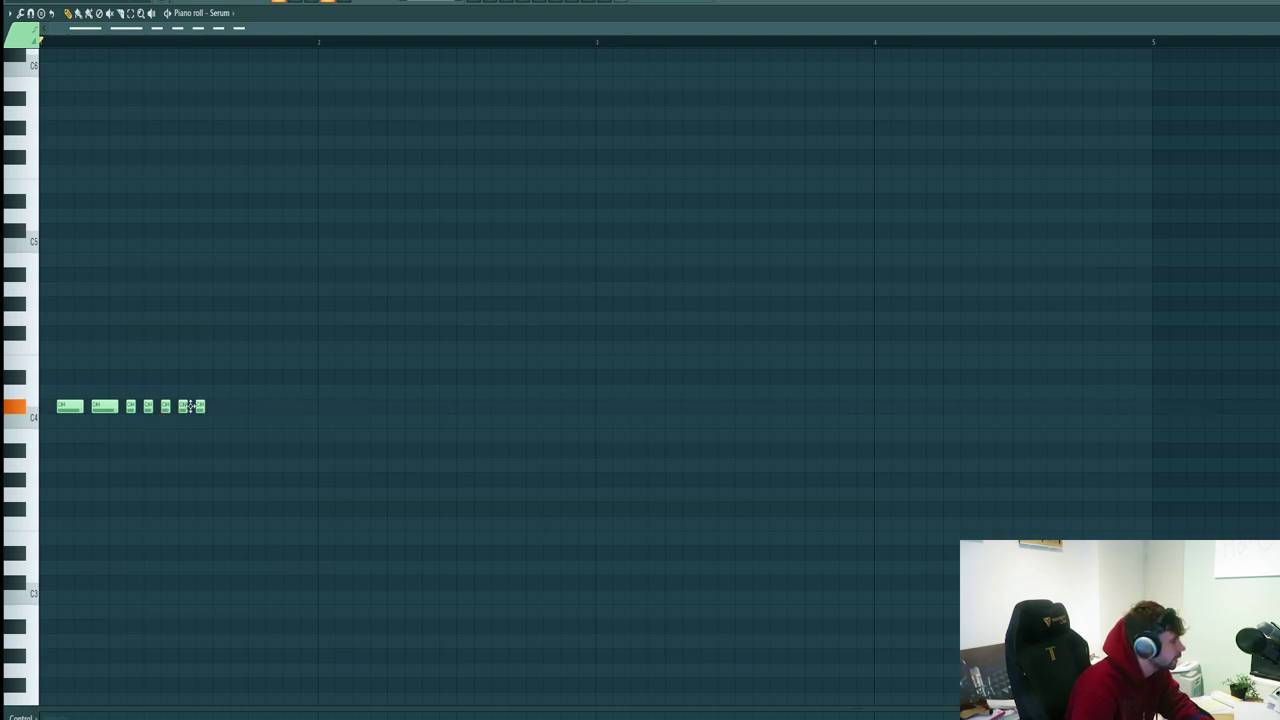
key(space)
key(space)
click(234, 423)
click(265, 421)
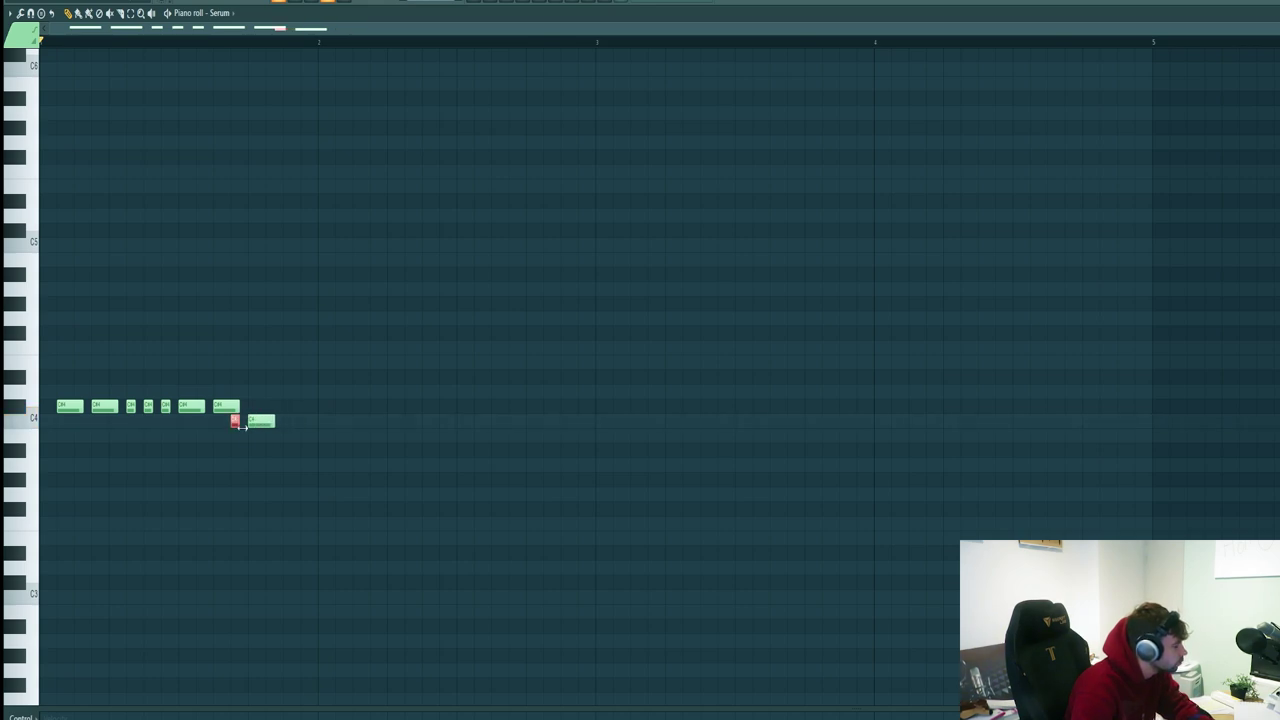
click(286, 420)
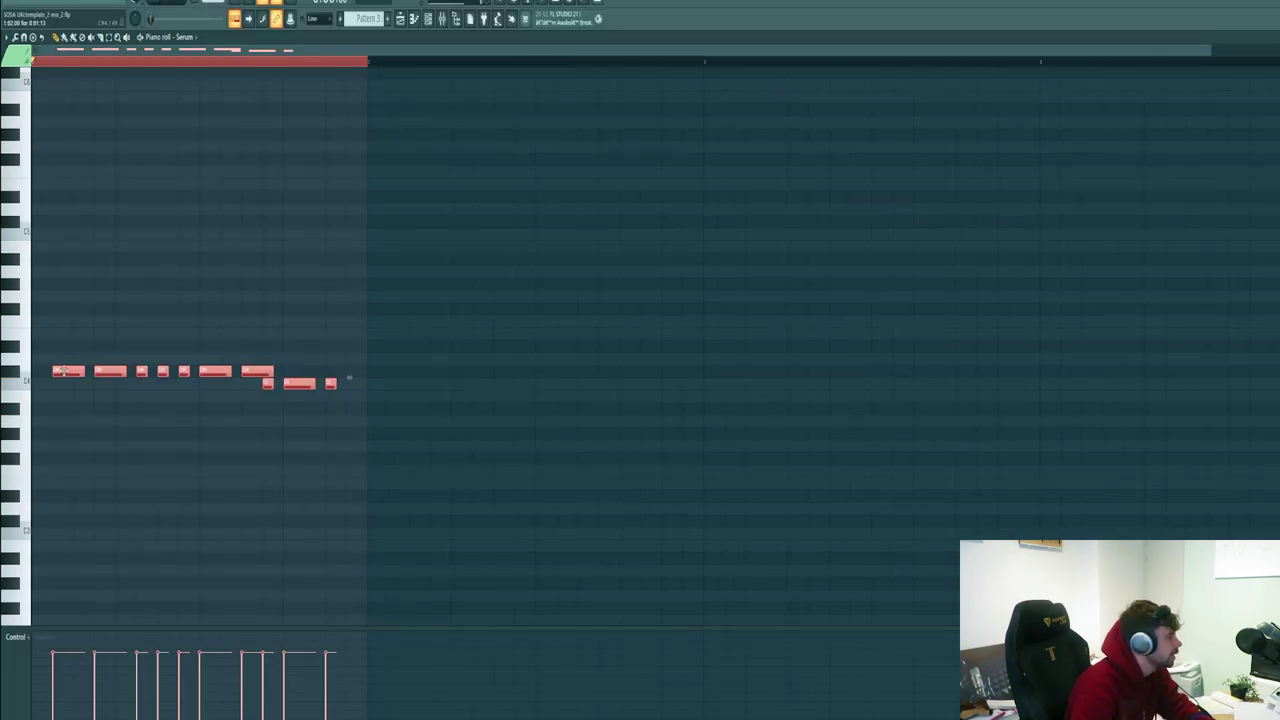
Step: Lower the velocity of all the bass notes, raise the third note's velocity to the maximum, and play the bar
scroll(66, 406, down, 3)
scroll(64, 370, down, 1)
ctrl+click(142, 611)
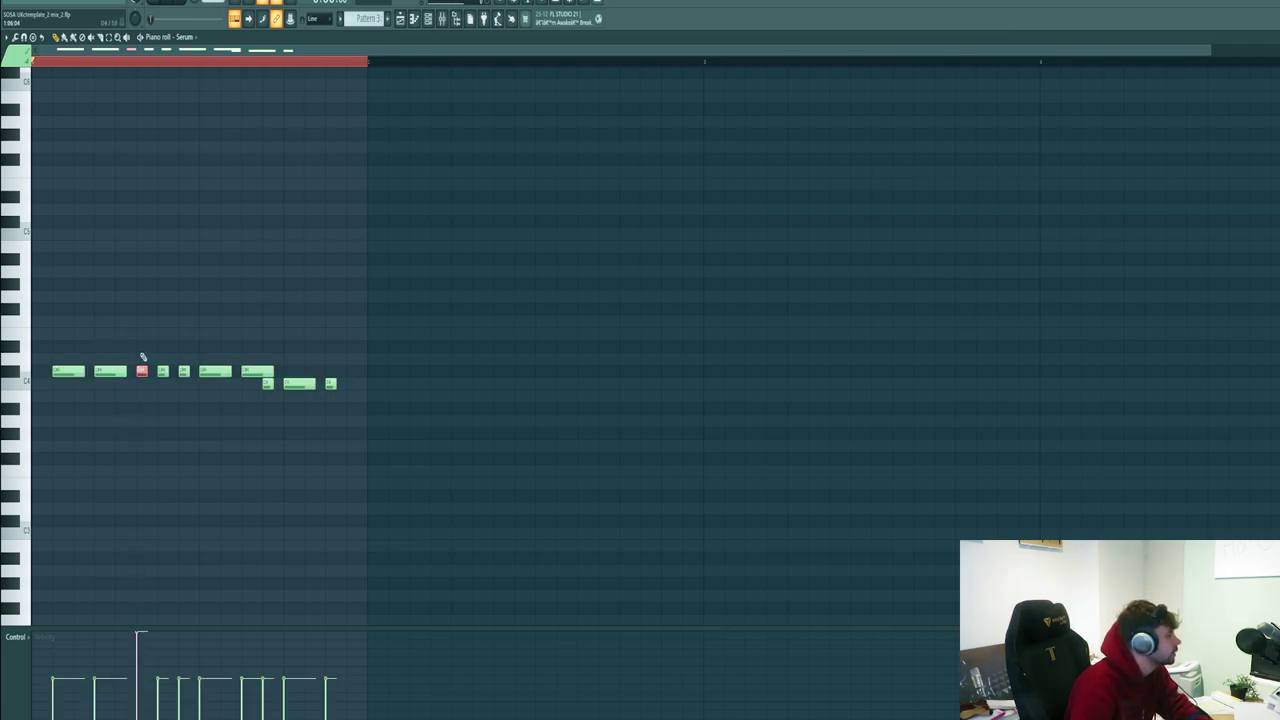
key(space)
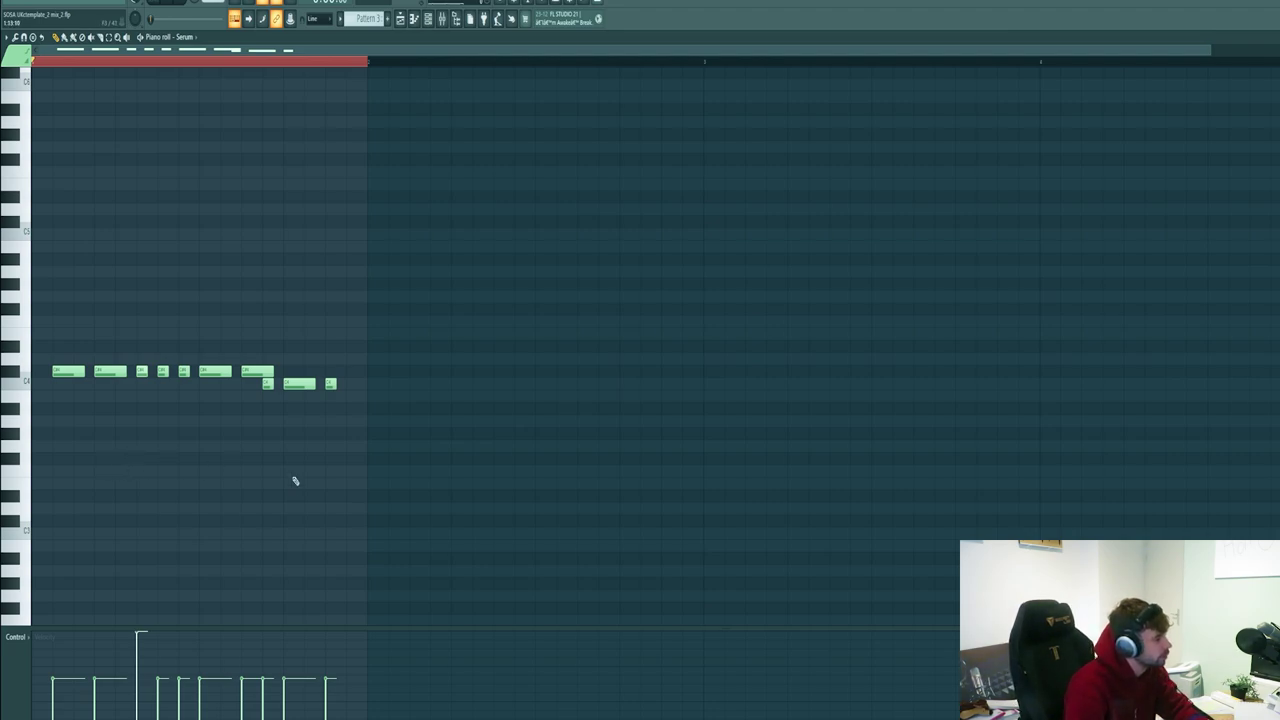
Step: Duplicate the bass bar into bar 2, moving its last two notes down to A#3 and the final one a sixteenth later
key(ctrl+b)
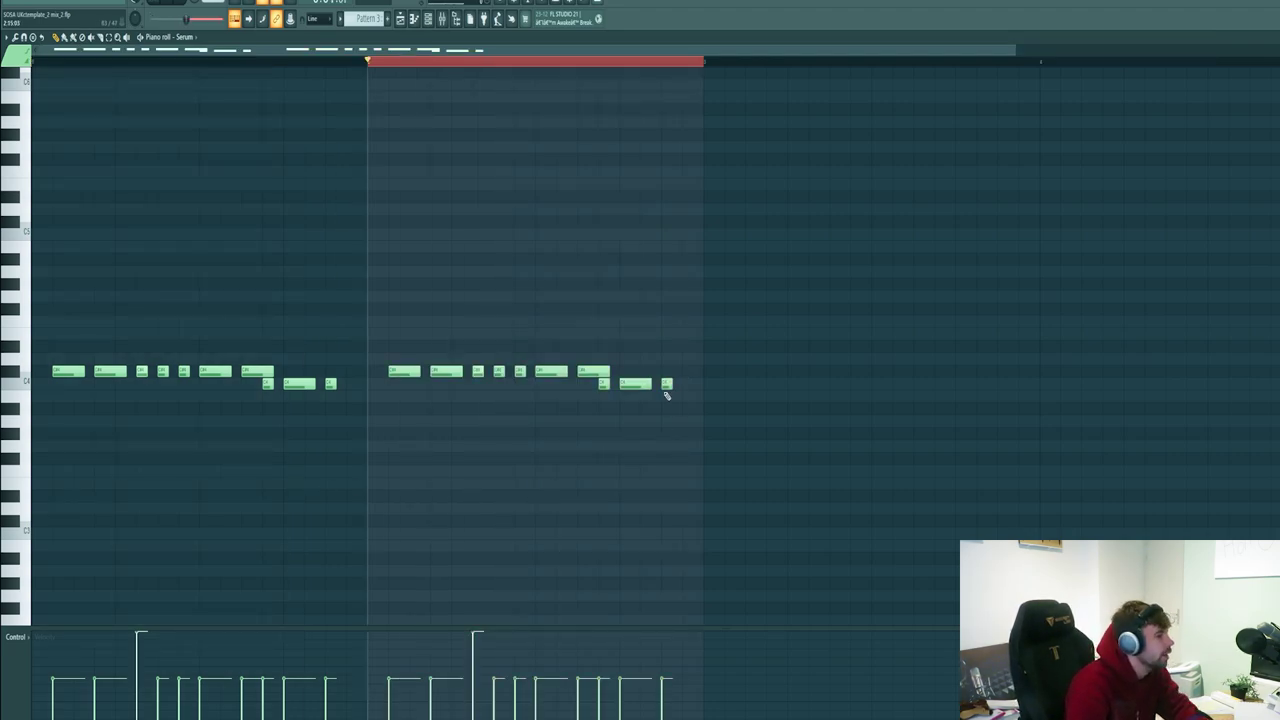
mouse_move(667, 384)
mouse_down()
mouse_move(687, 384)
mouse_move(645, 378)
mouse_up()
key(shift+Down)
key(shift+Down)
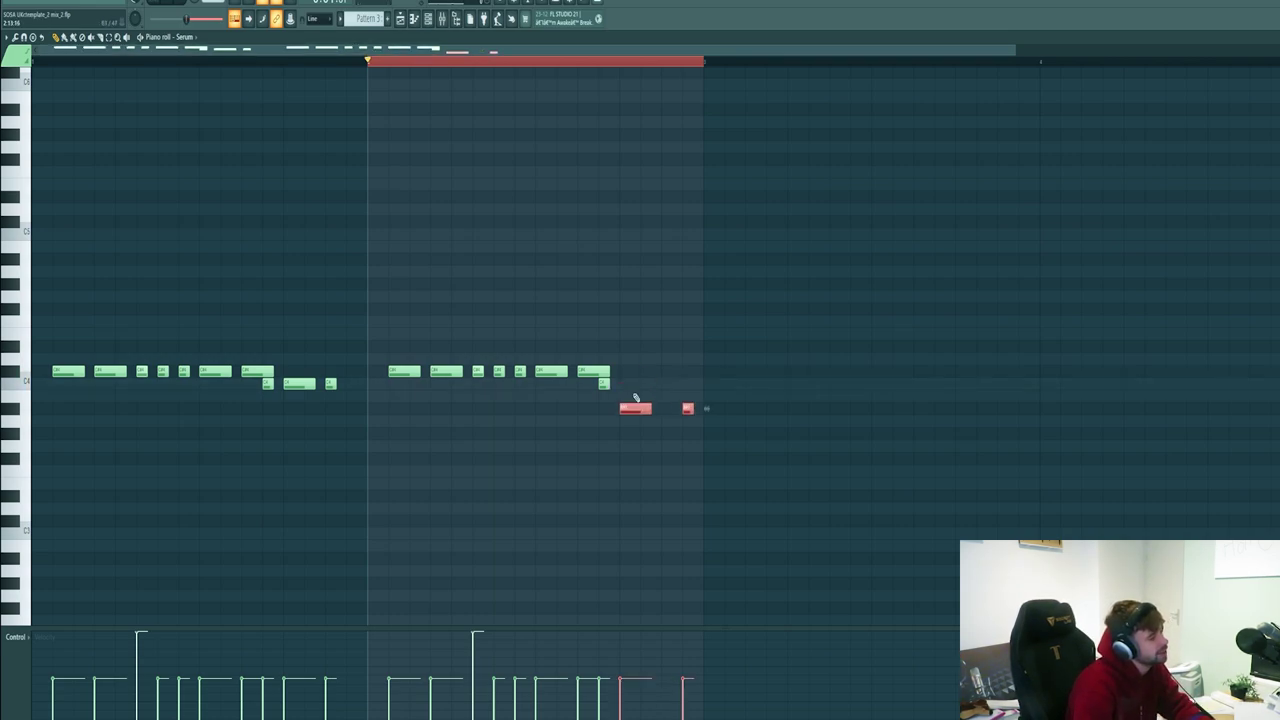
click(712, 527)
key(space)
Step: Duplicate the two-bar bassline into bars 3 and 4, and play the copy
key(ctrl+a)
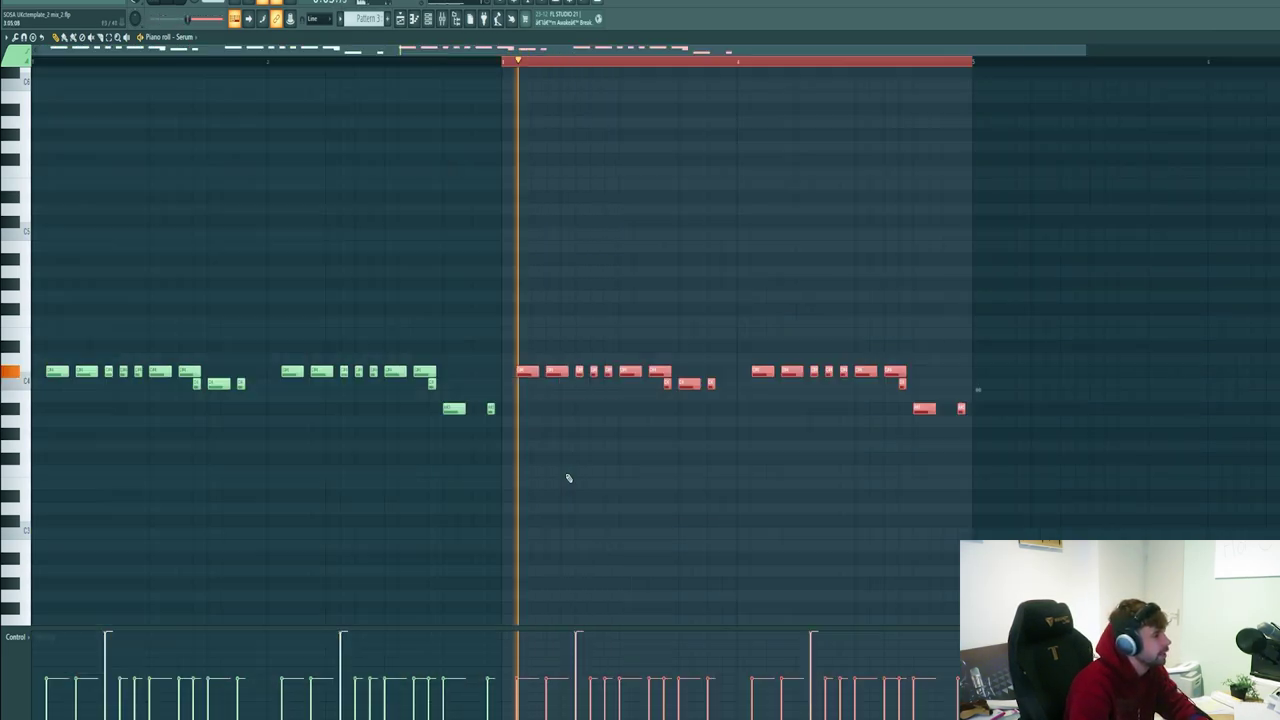
key(ctrl+b)
click(645, 466)
key(space)
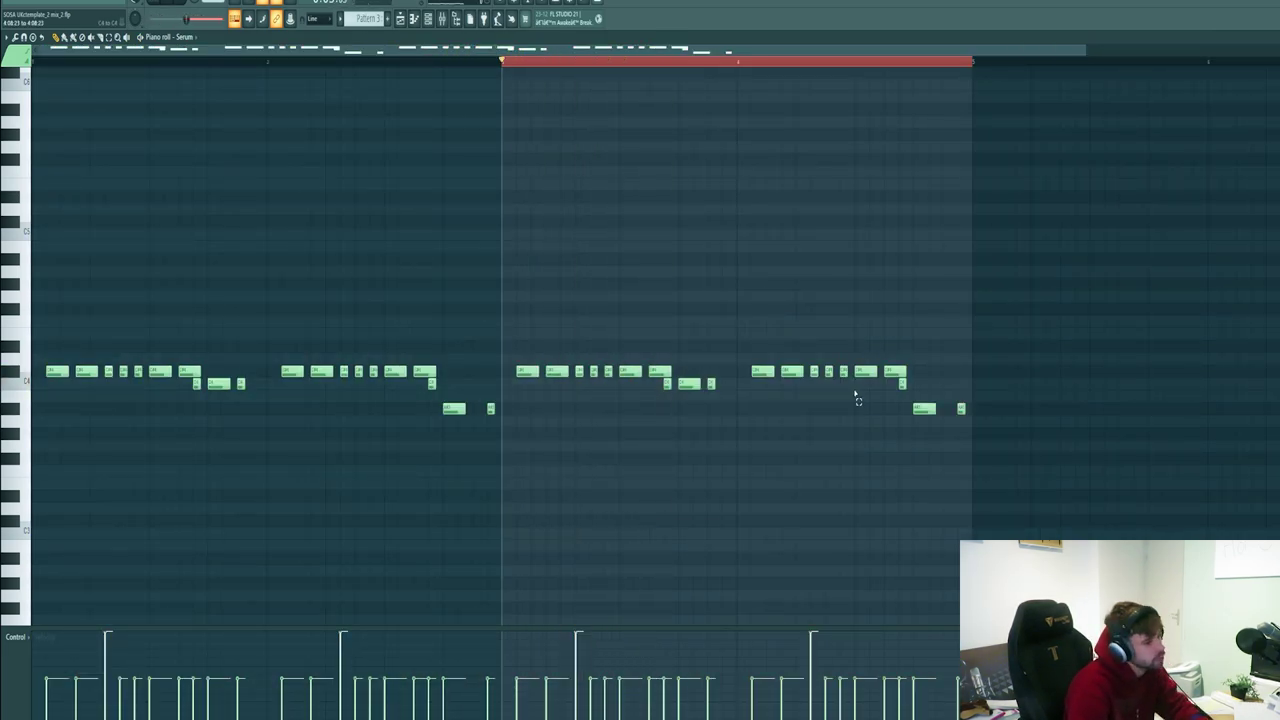
Step: Lower the last two long C#4 notes in bar 4 to C4 and play the variation
drag(858, 399, 886, 382)
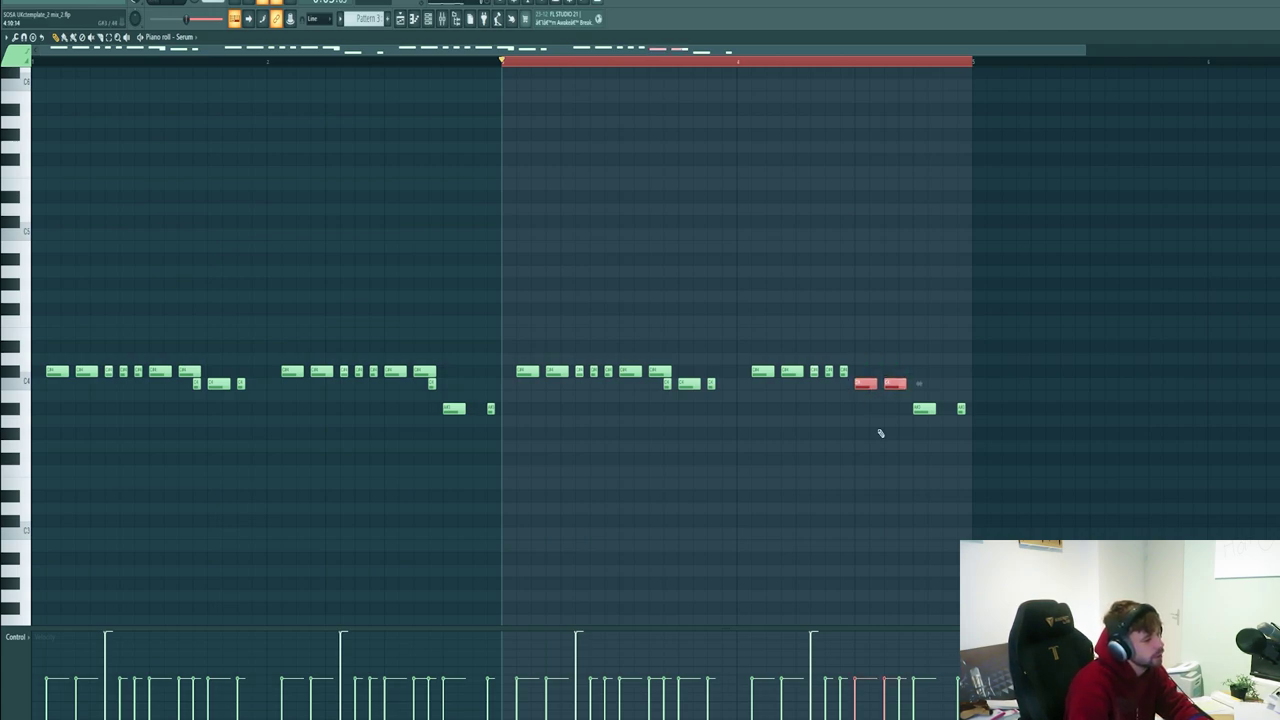
click(896, 398)
key(space)
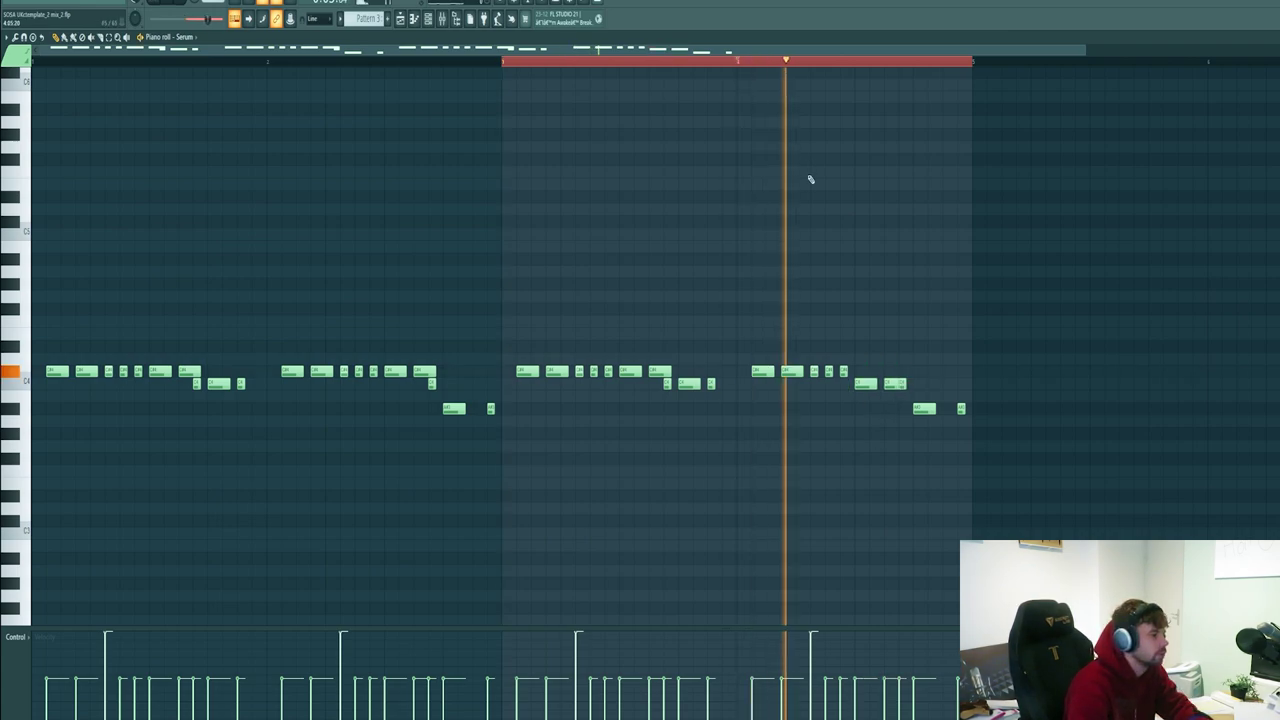
key(space)
Step: Select the whole four-bar bassline, and show the Kickstart sidechain effect on the Serum mixer track
key(ctrl+a)
scroll(362, 249, up, 1)
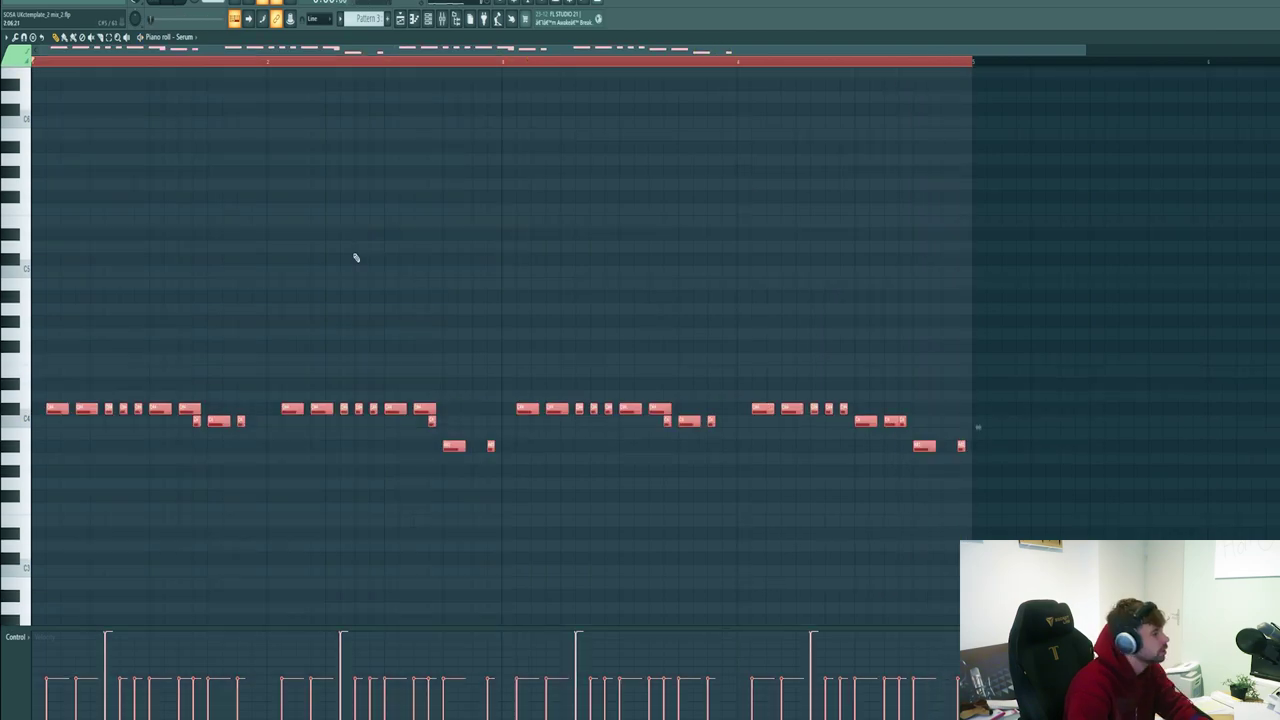
click(442, 19)
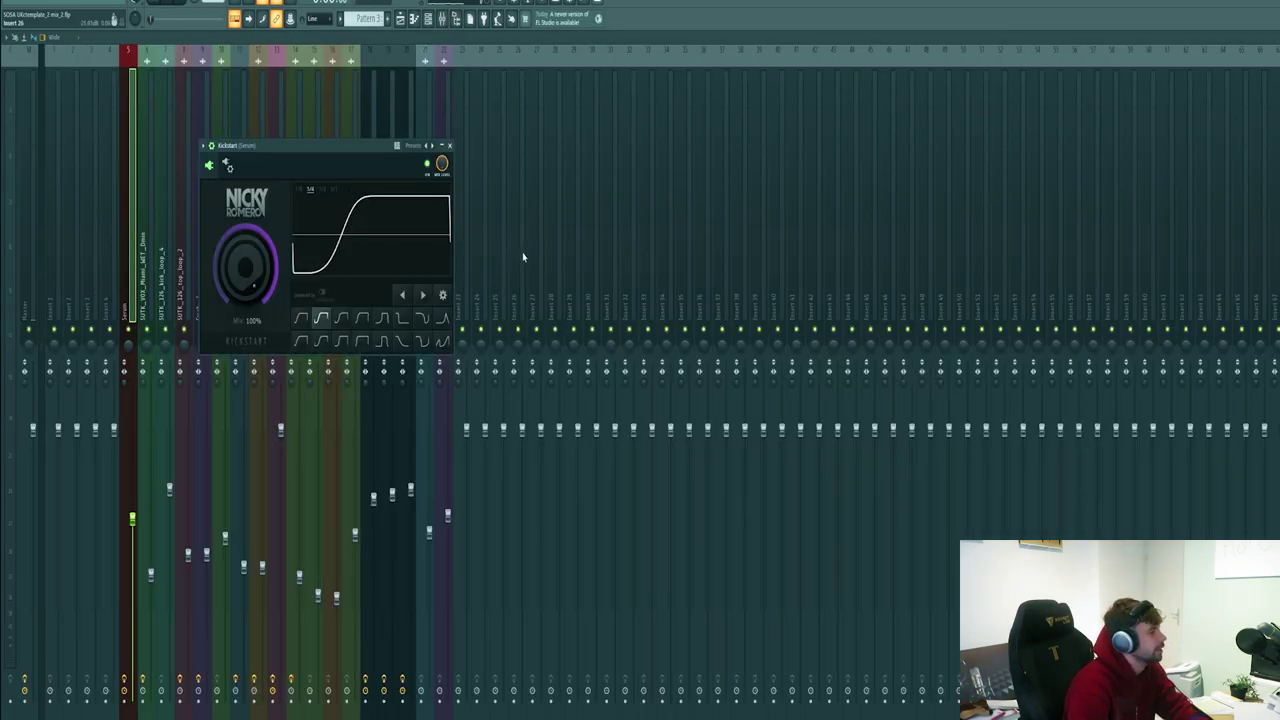
Step: Place the bassline pattern on Track 14 at the drop and play it soloed with the kick loop
key(space)
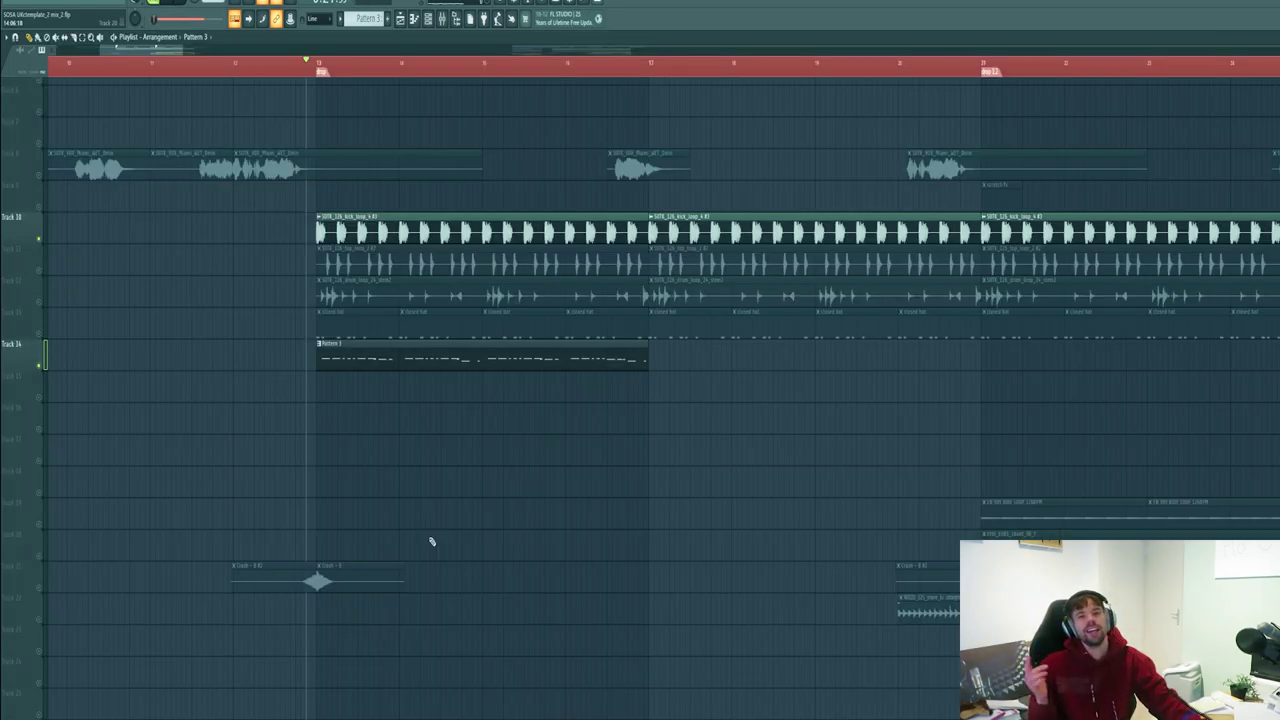
key(space)
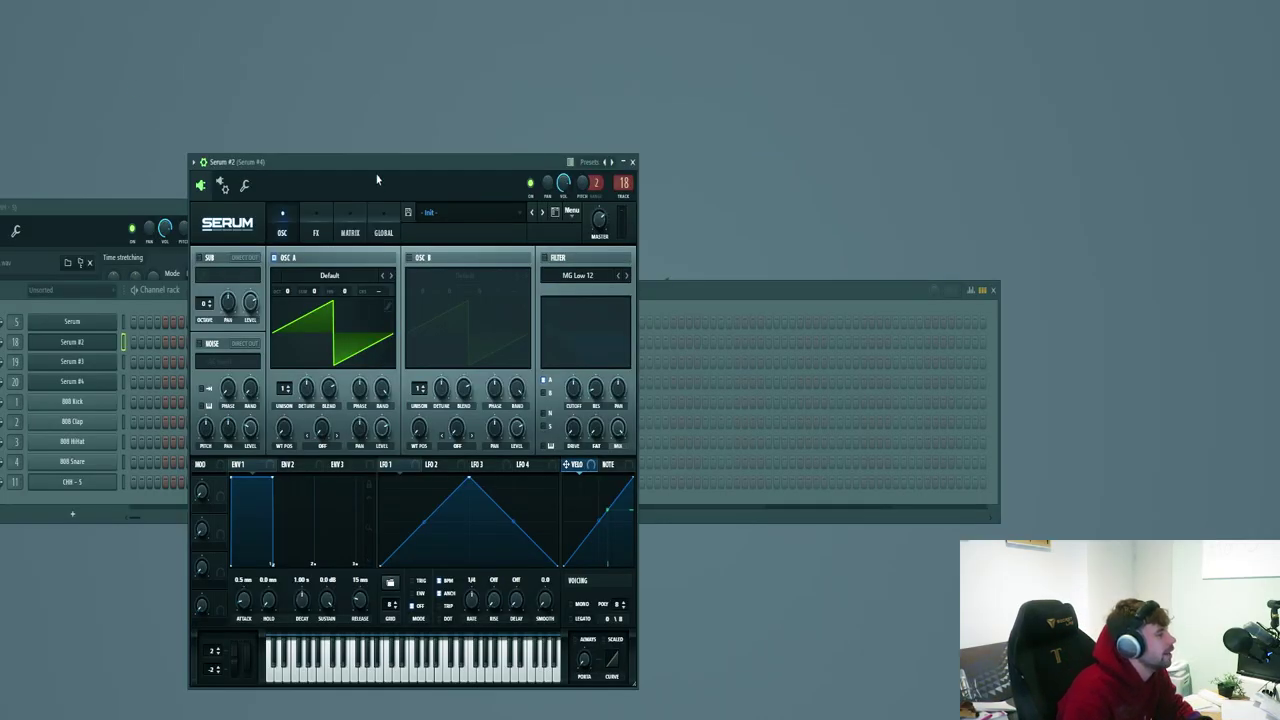
Step: Load the BA - Miami 1 preset from the SUTK bank into Serum #2
drag(377, 179, 373, 151)
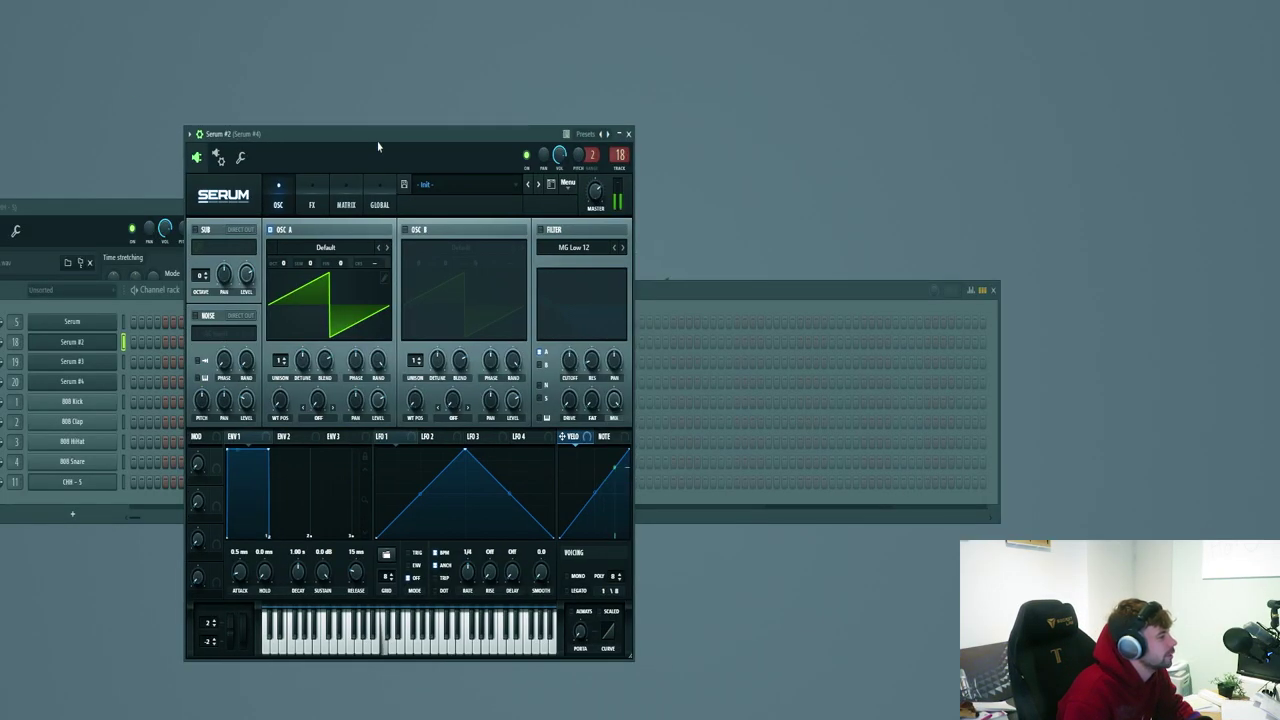
click(445, 183)
mouse_move(567, 205)
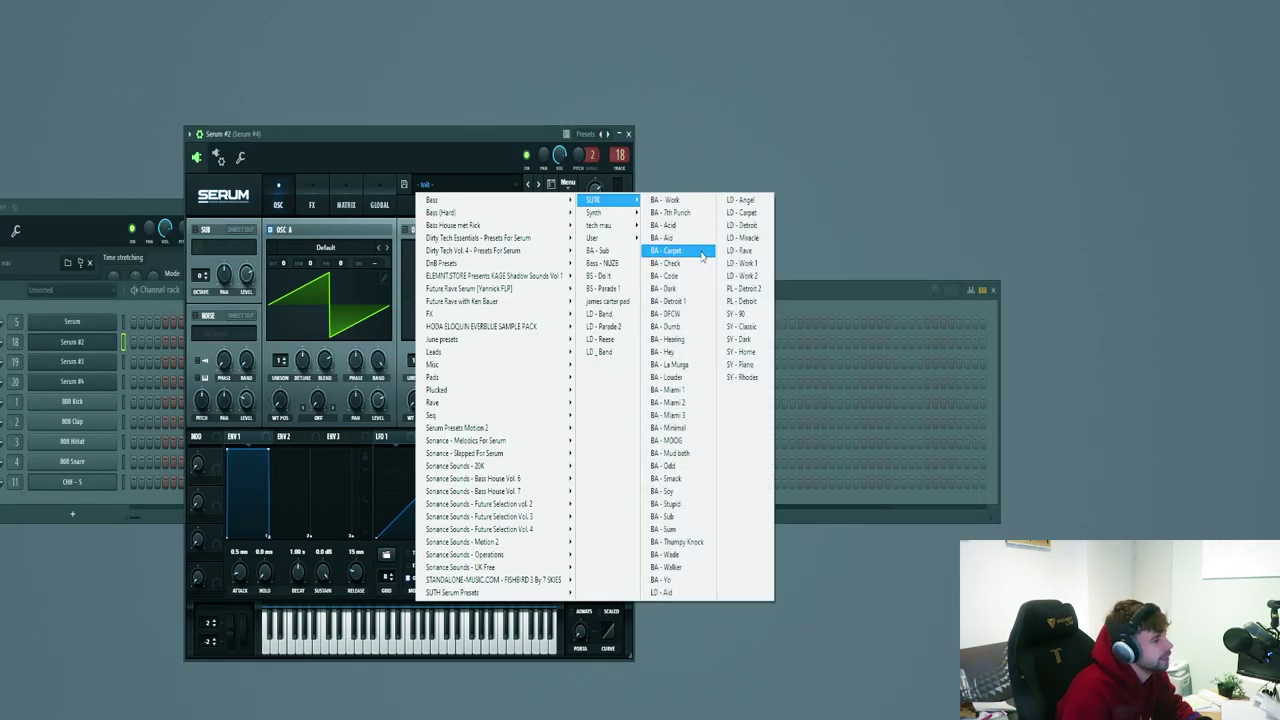
click(698, 389)
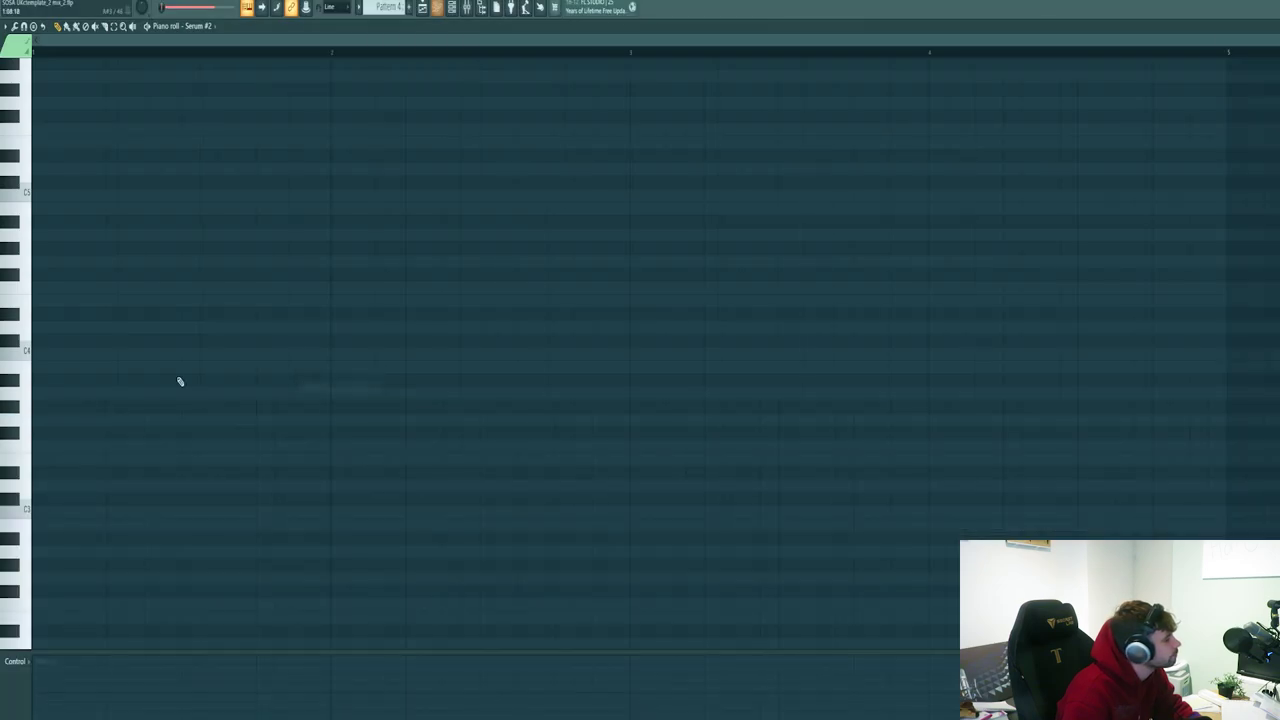
Step: Add a two-beat C#4 note on the second beat of bar 1 for Serum #2, and play it
click(101, 337)
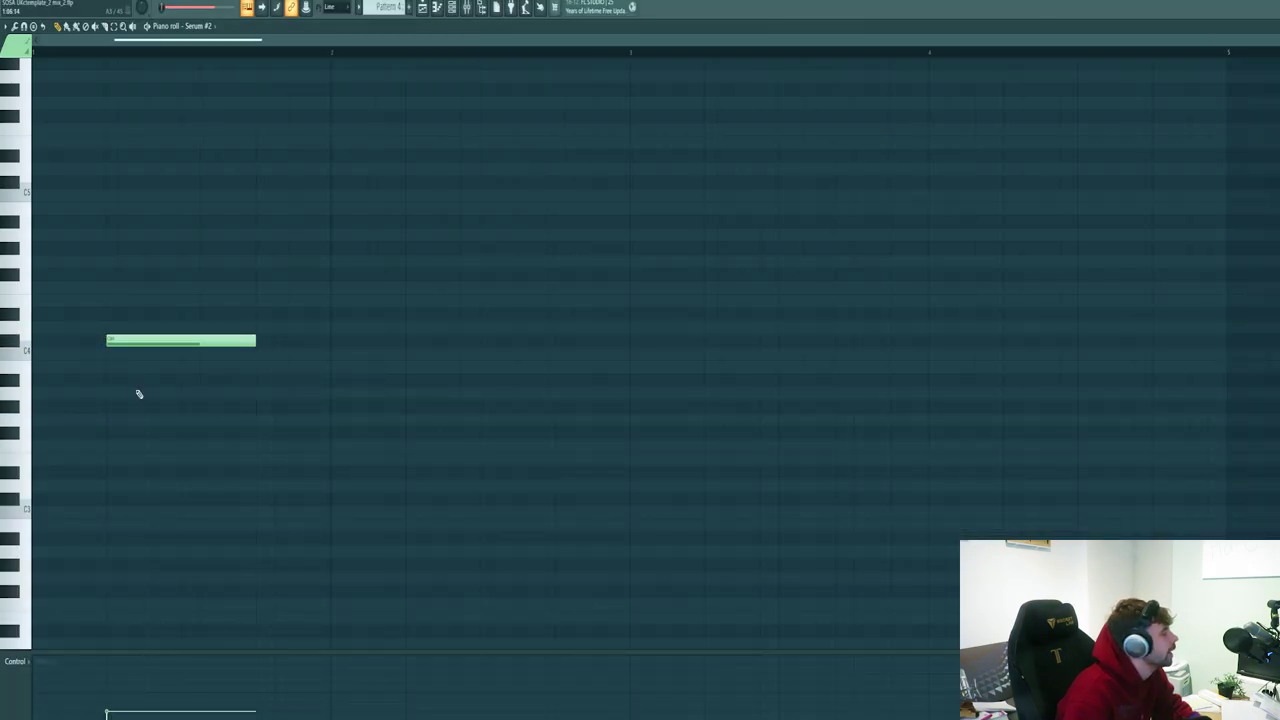
scroll(120, 380, up, 2)
scroll(197, 96, down, 1)
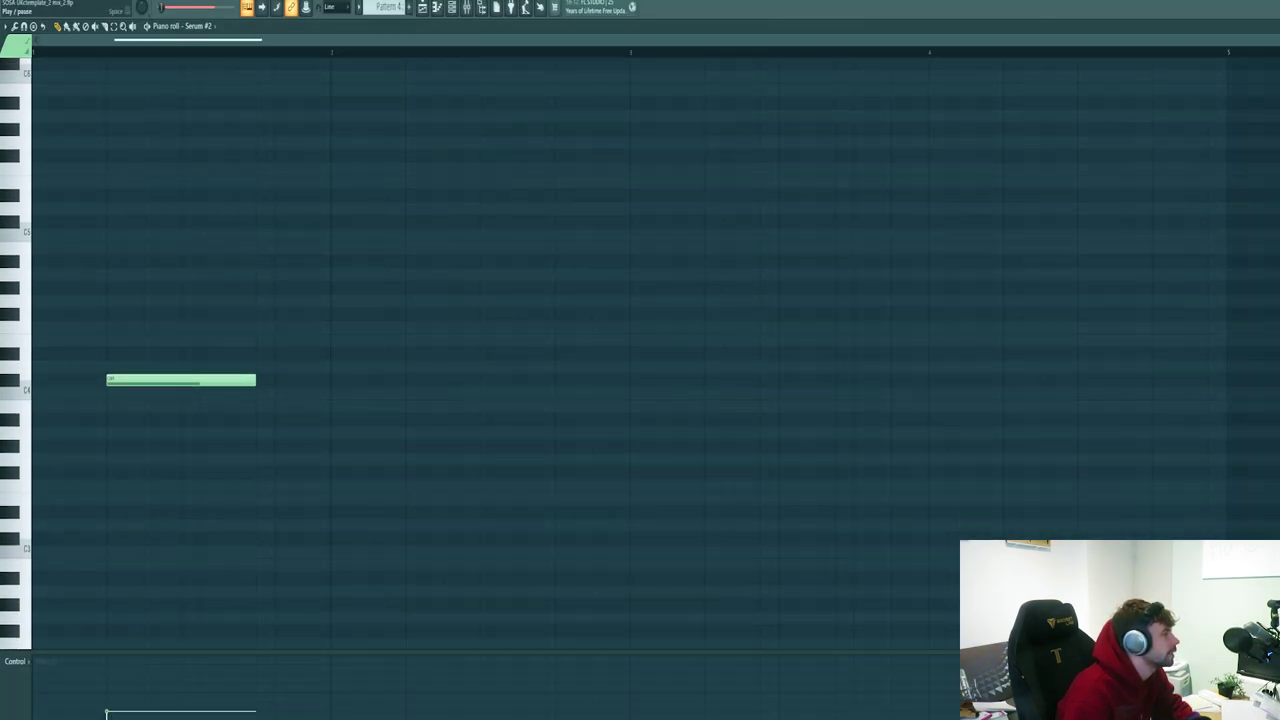
key(space)
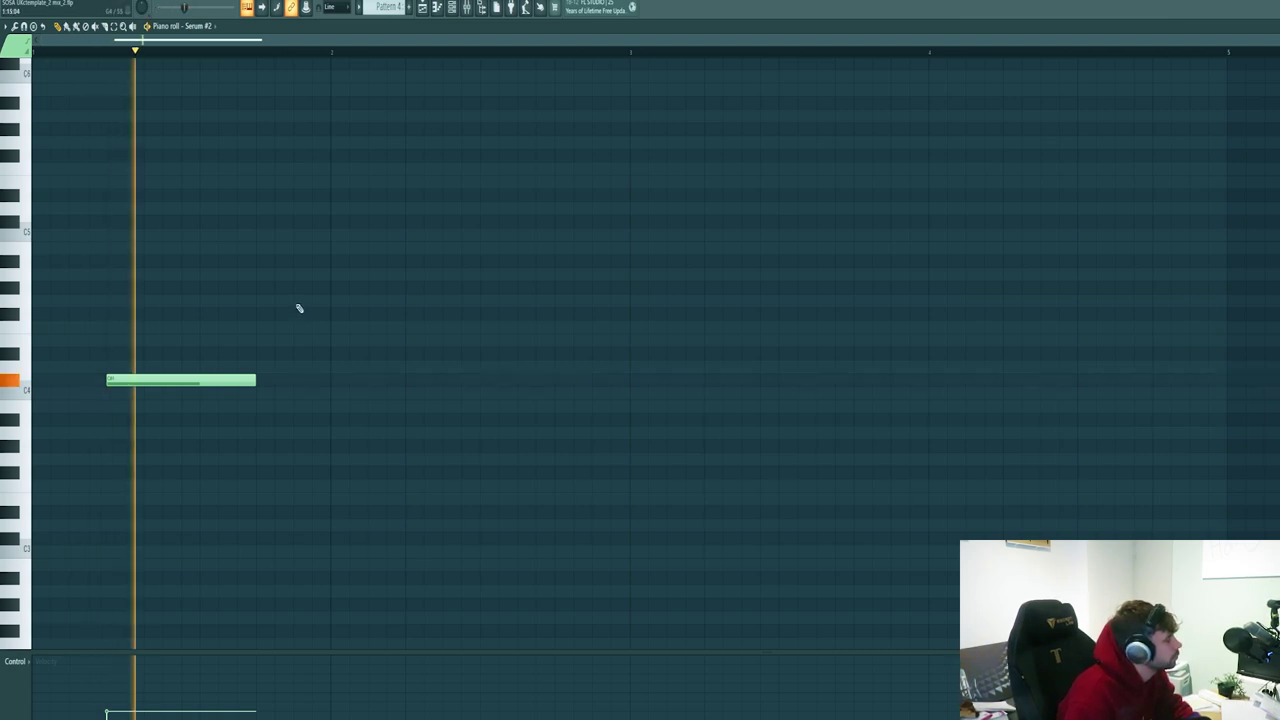
Step: Show the first Pro-Q 3 EQ and the S1 Imager on the Serum #2 layer's mixer track while playing the note
key(space)
click(467, 8)
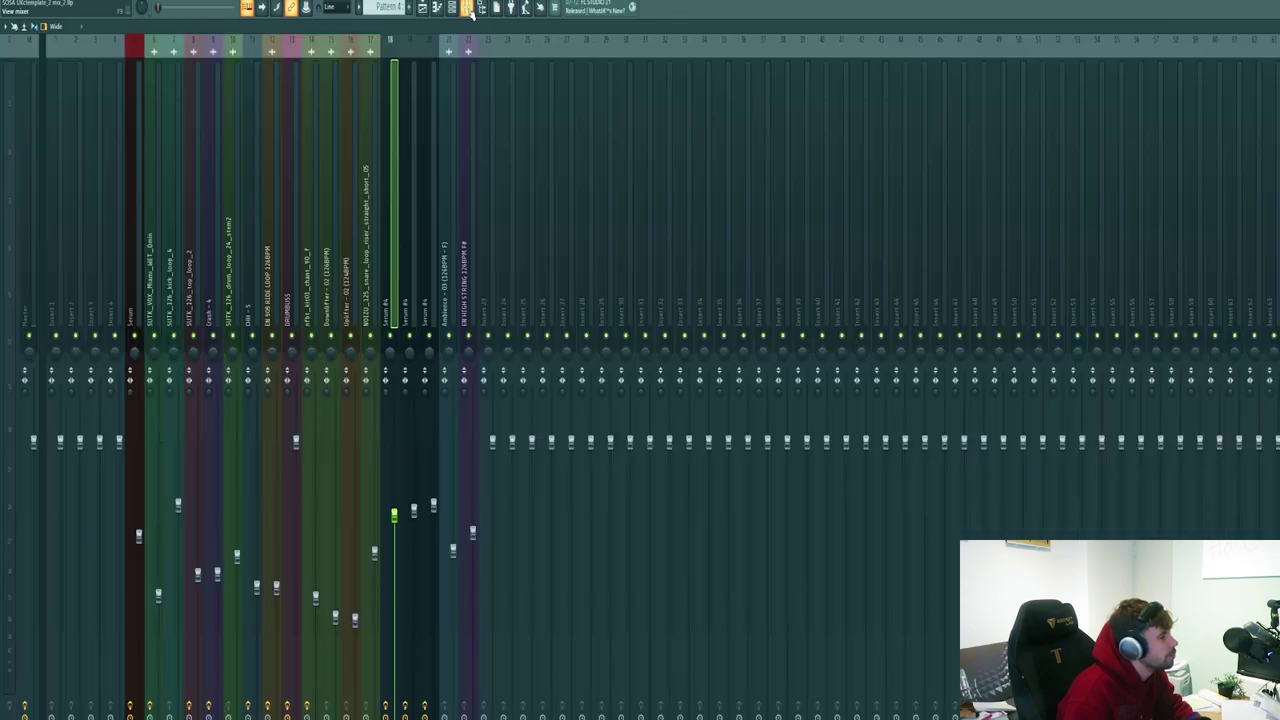
drag(351, 119, 552, 99)
key(space)
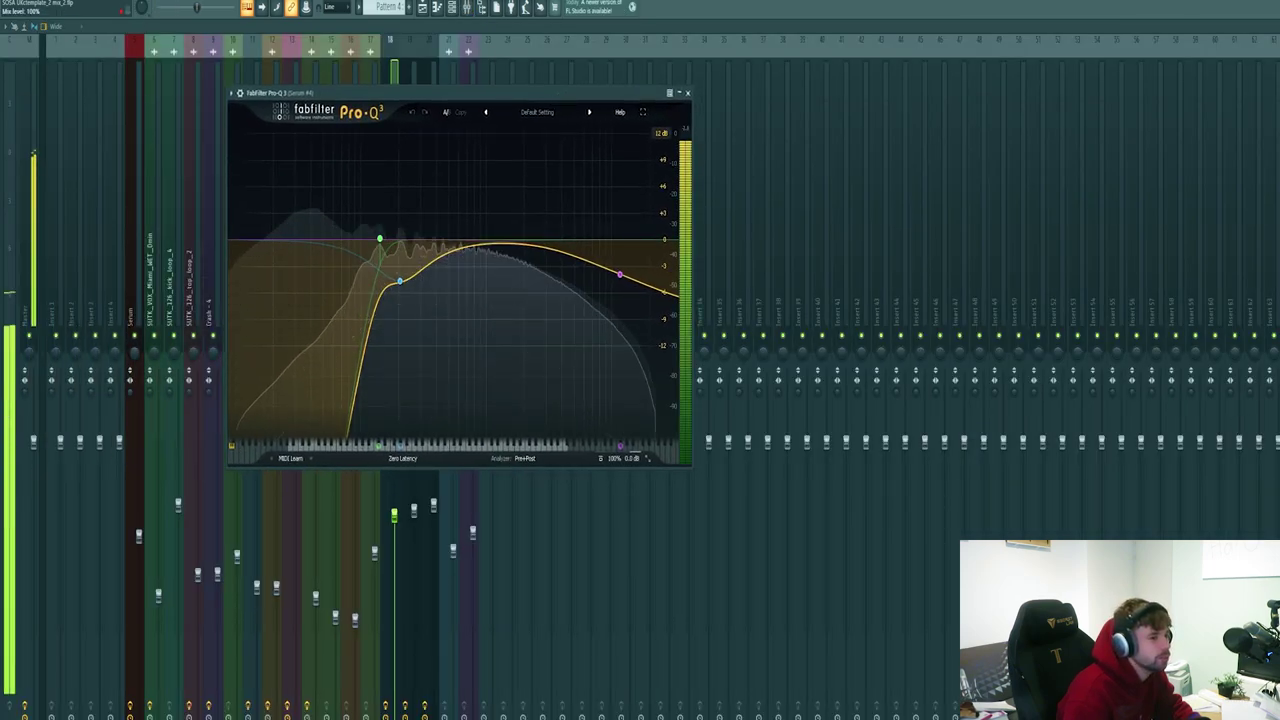
key(space)
drag(229, 186, 368, 174)
key(space)
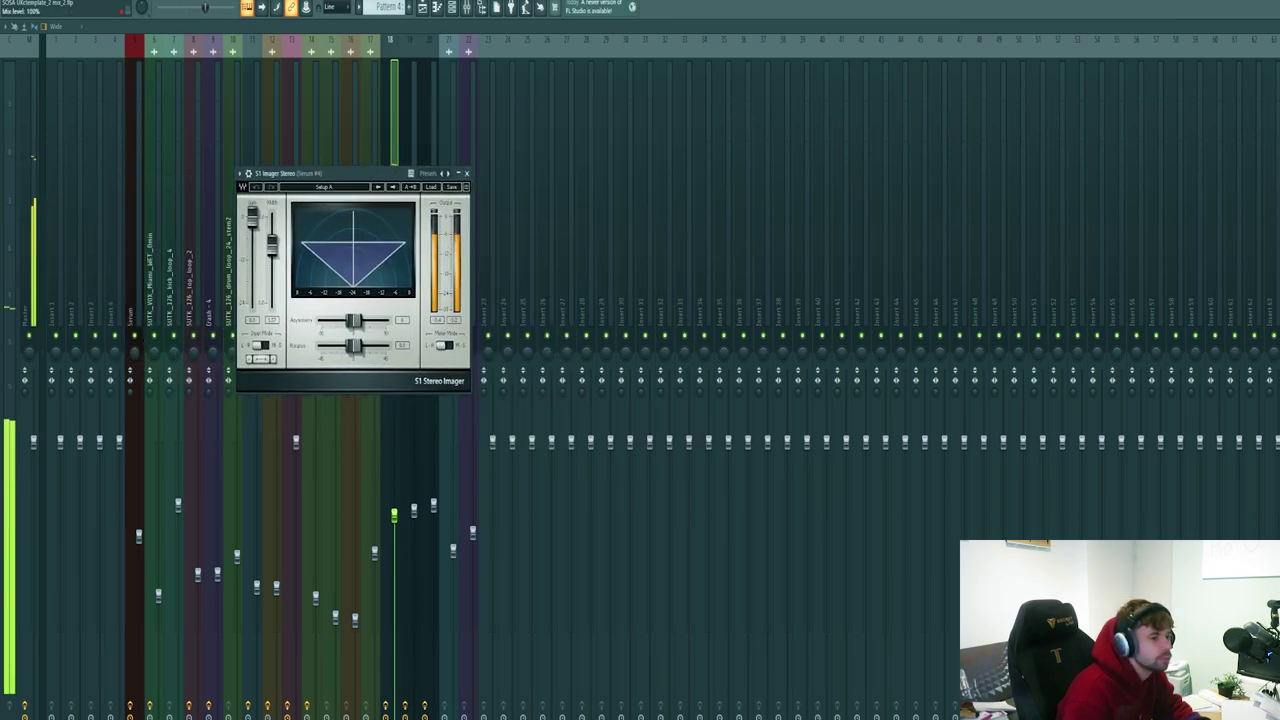
key(space)
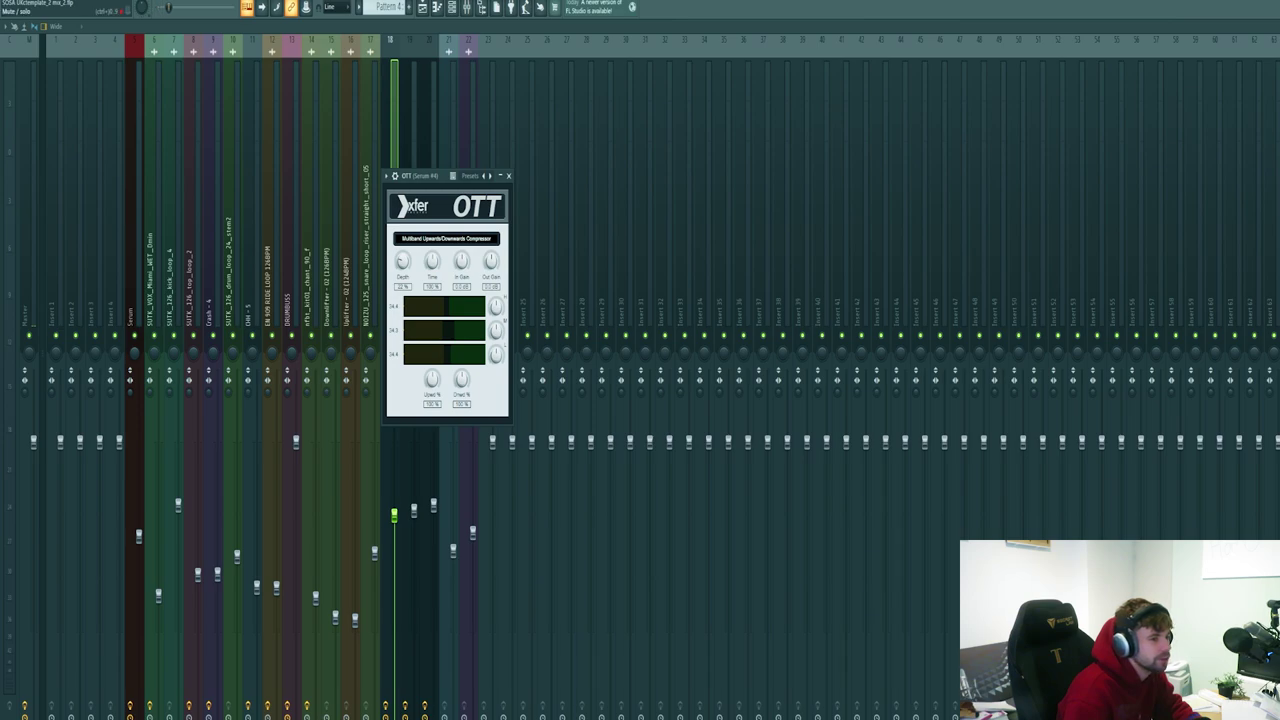
Step: Review the OTT, Pro-R reverb, H-Delay and second Pro-Q 3 effects on the same bass mixer track during playback
key(space)
key(space)
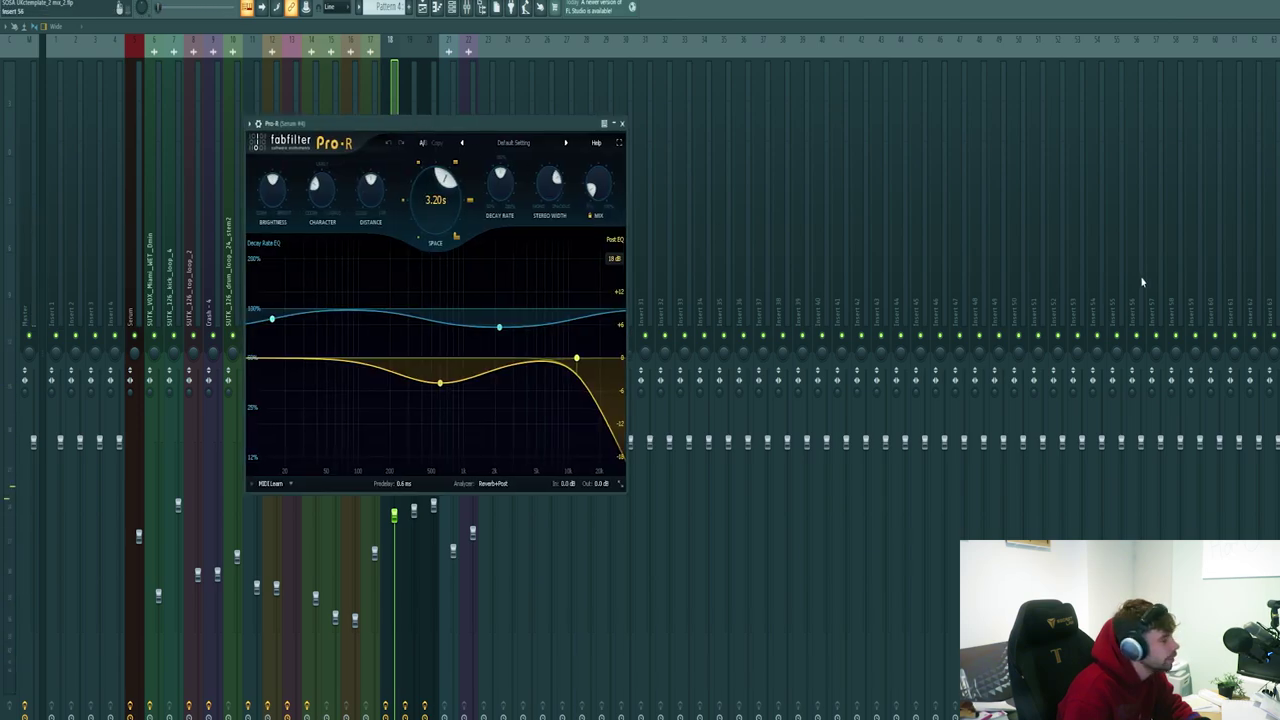
key(space)
key(space)
key(Escape)
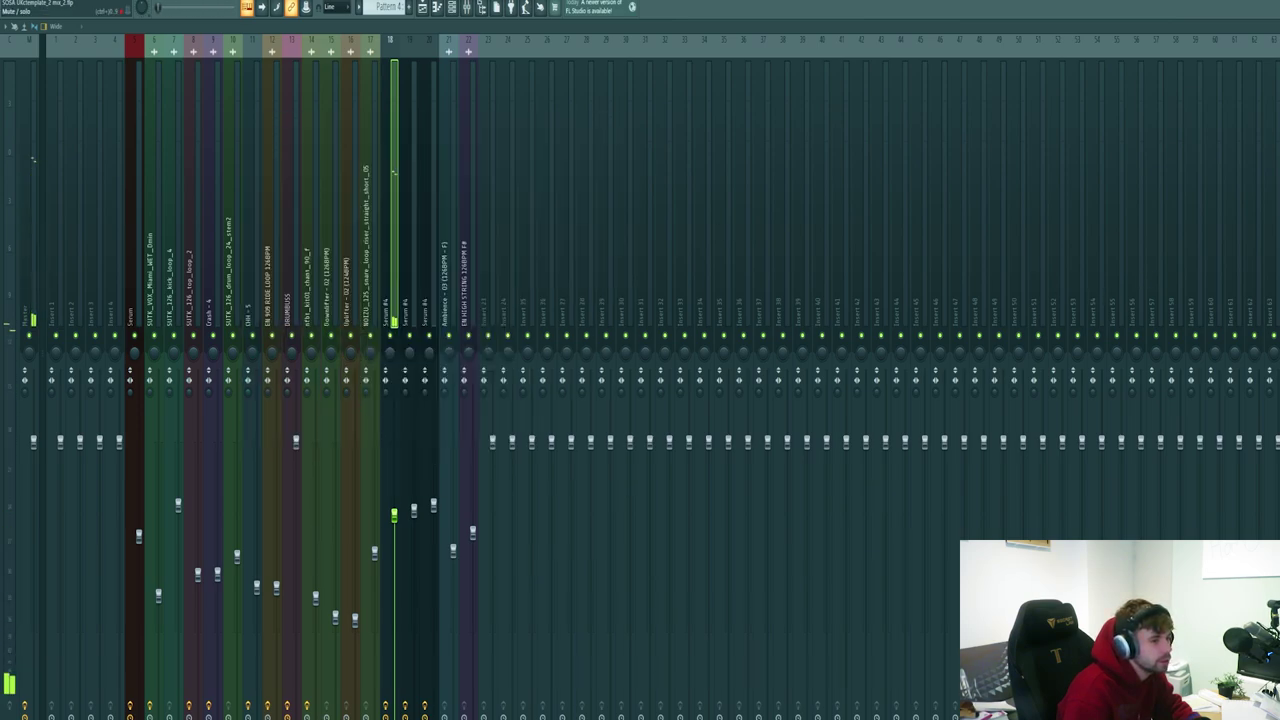
drag(237, 115, 472, 145)
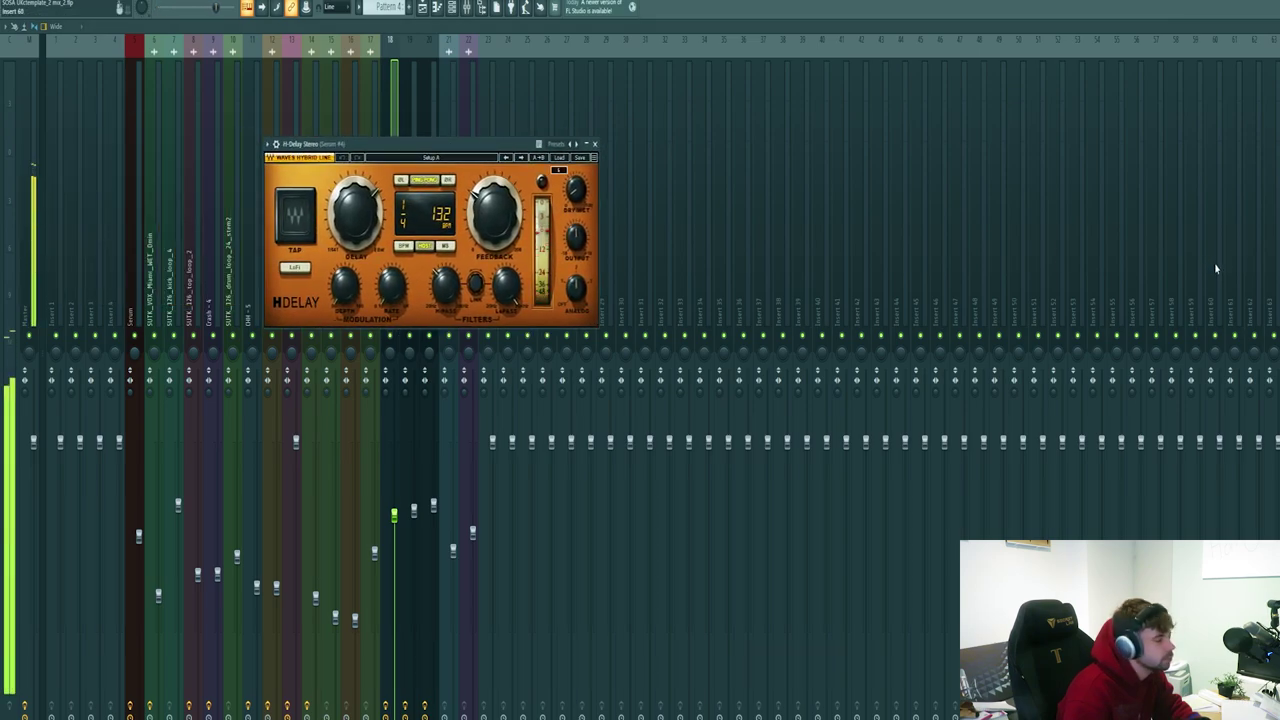
drag(290, 130, 479, 85)
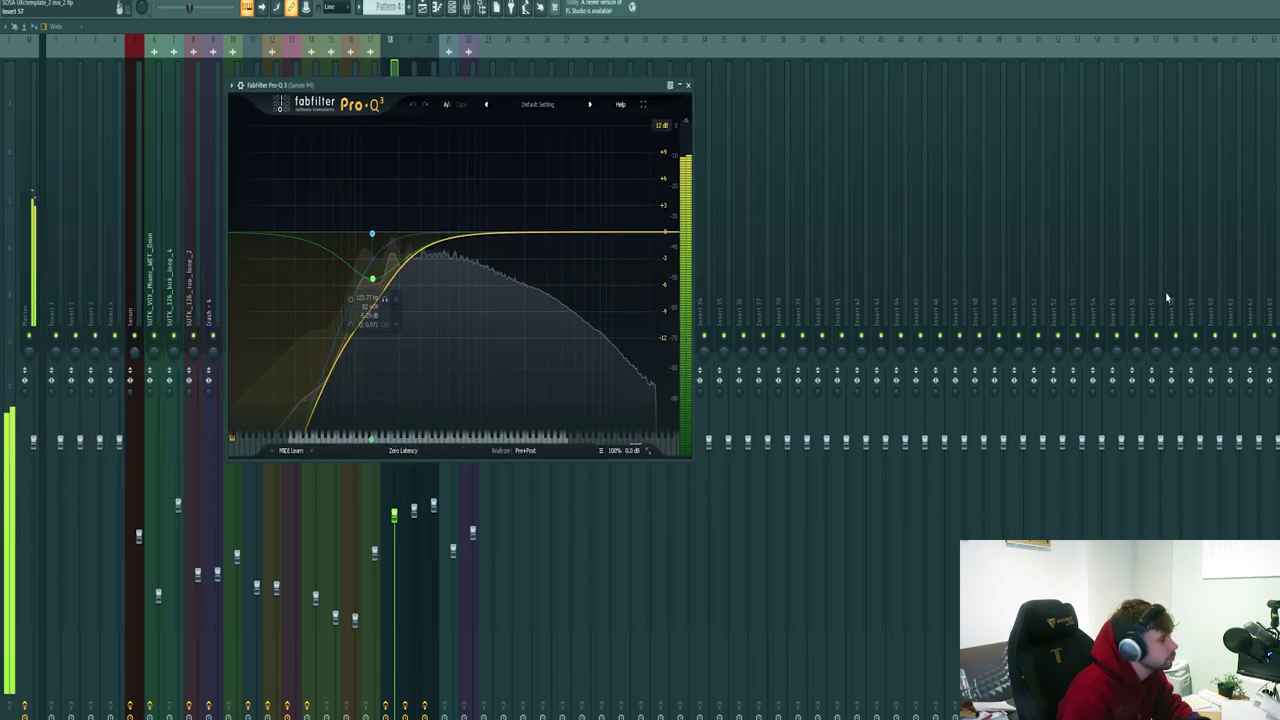
drag(231, 134, 386, 191)
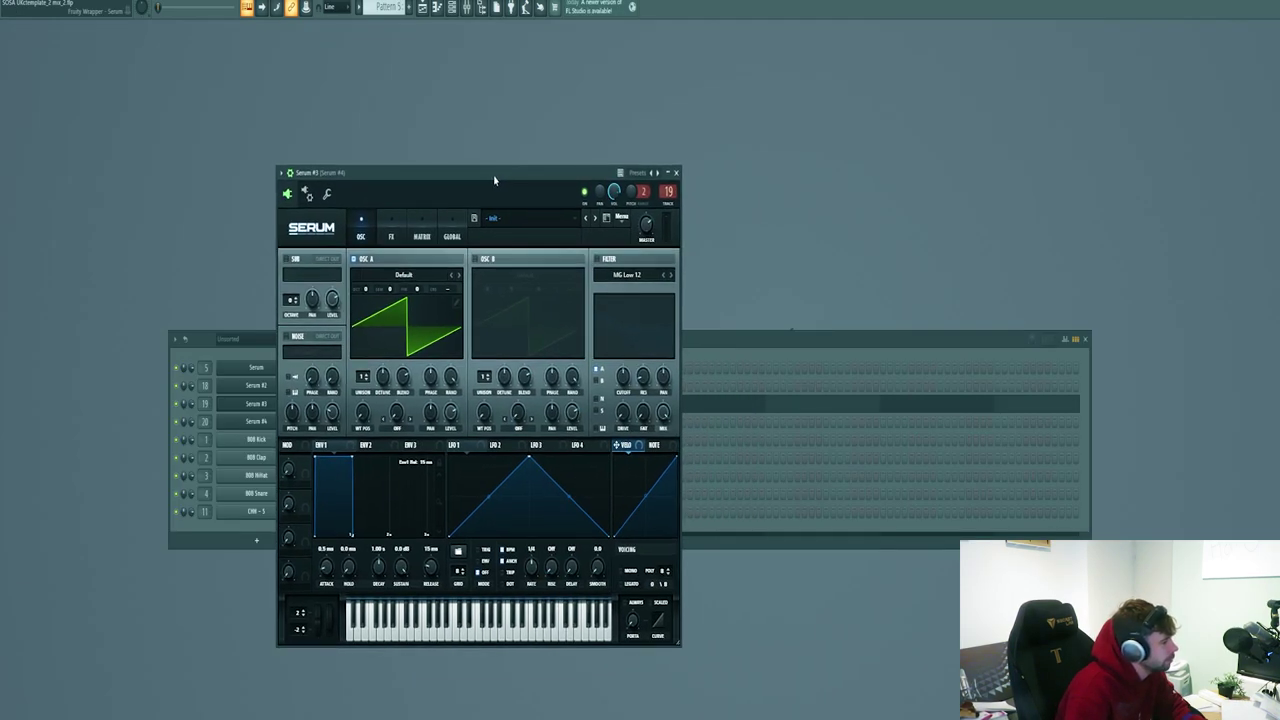
Step: Load the BA - Miami 2 preset from the SUTK bank into Serum #3
click(527, 220)
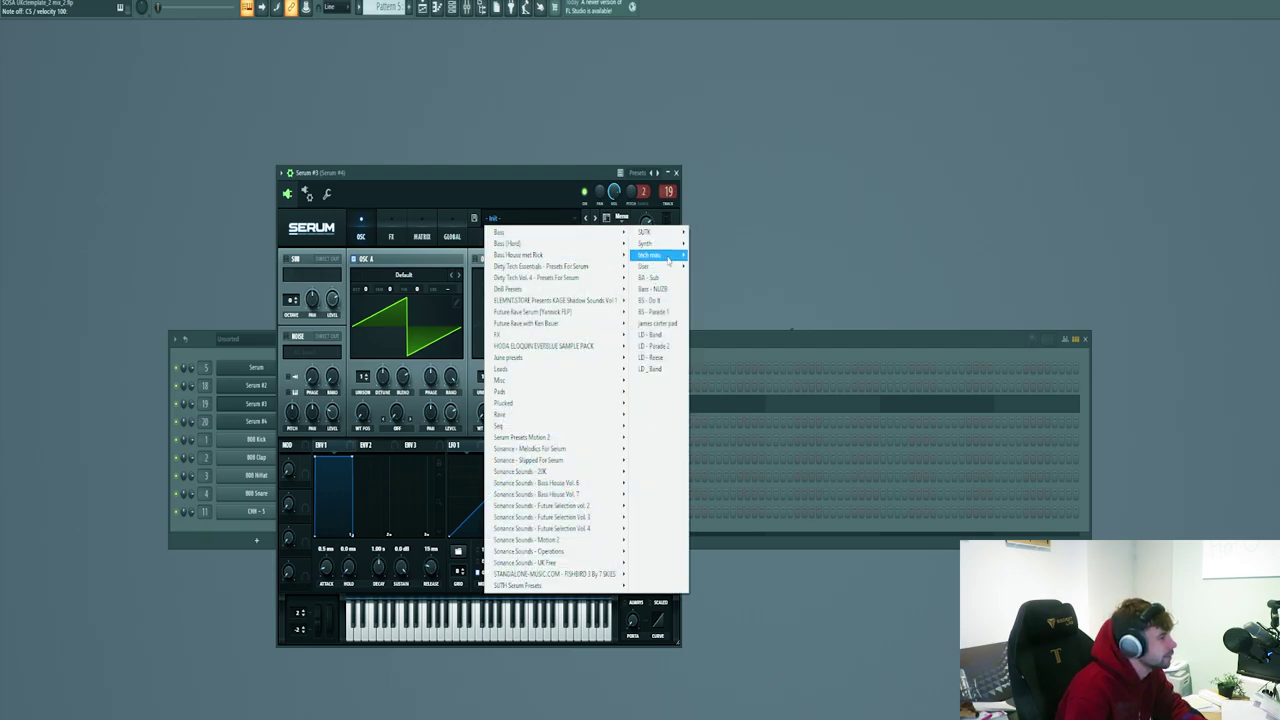
mouse_move(645, 232)
click(718, 414)
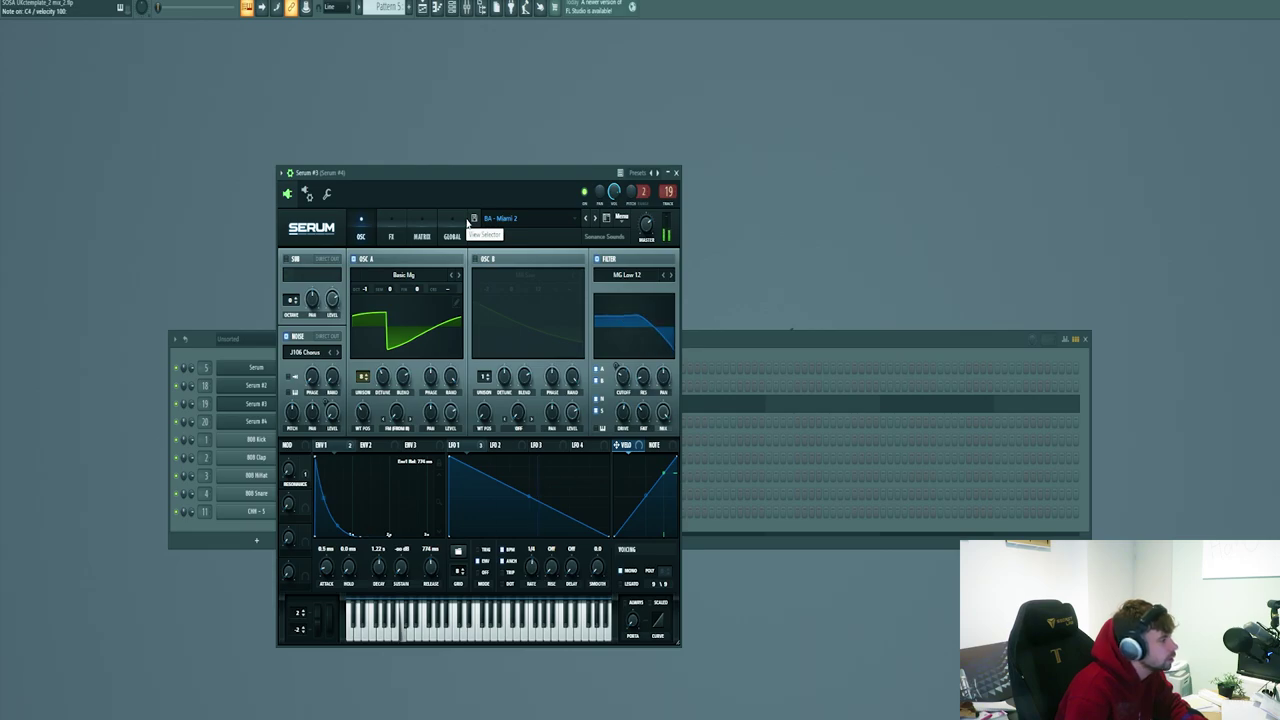
Step: Add a one-step A#3 note on the fourth beat of bar 2 for Serum #3, and play it
key(F7)
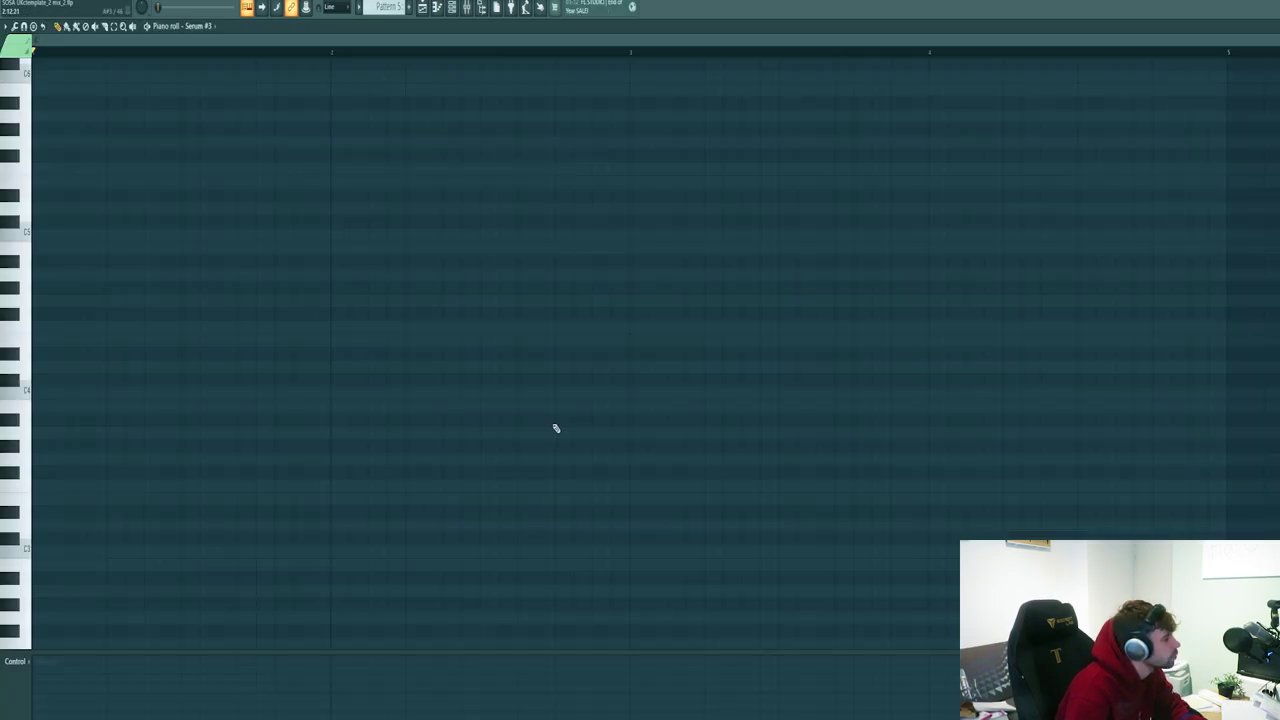
click(558, 420)
click(541, 380)
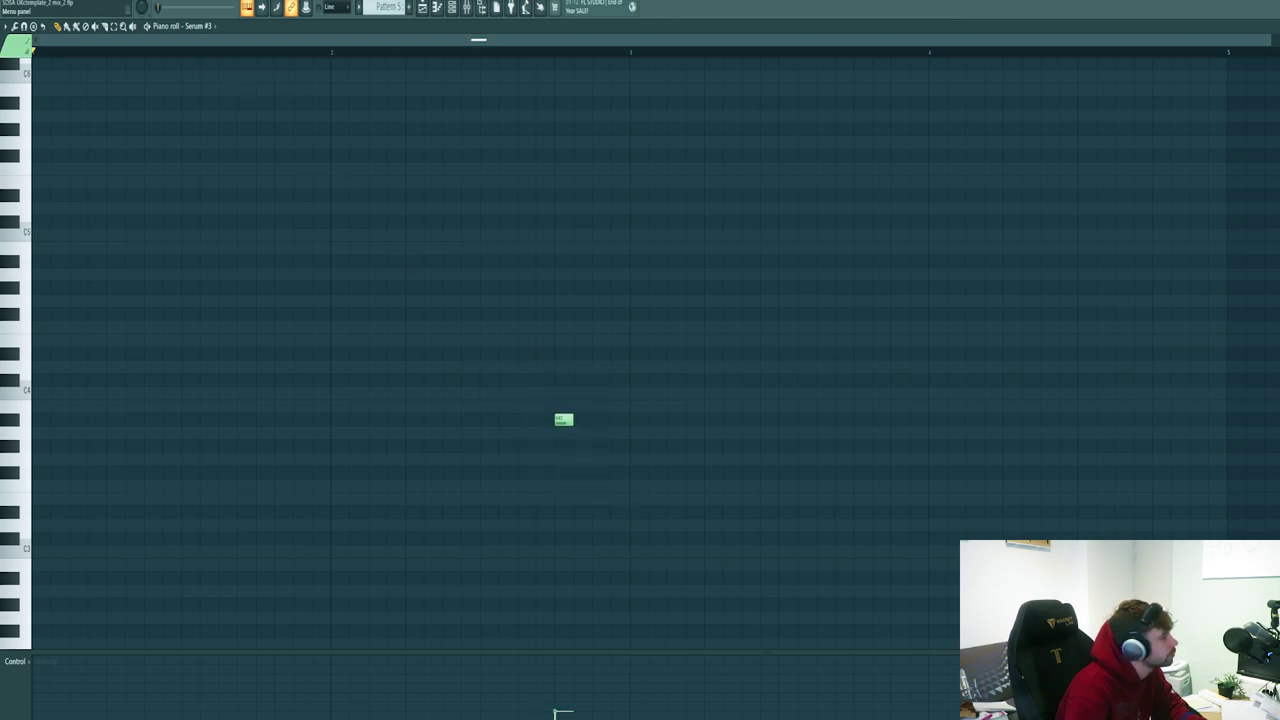
click(480, 52)
key(space)
key(space)
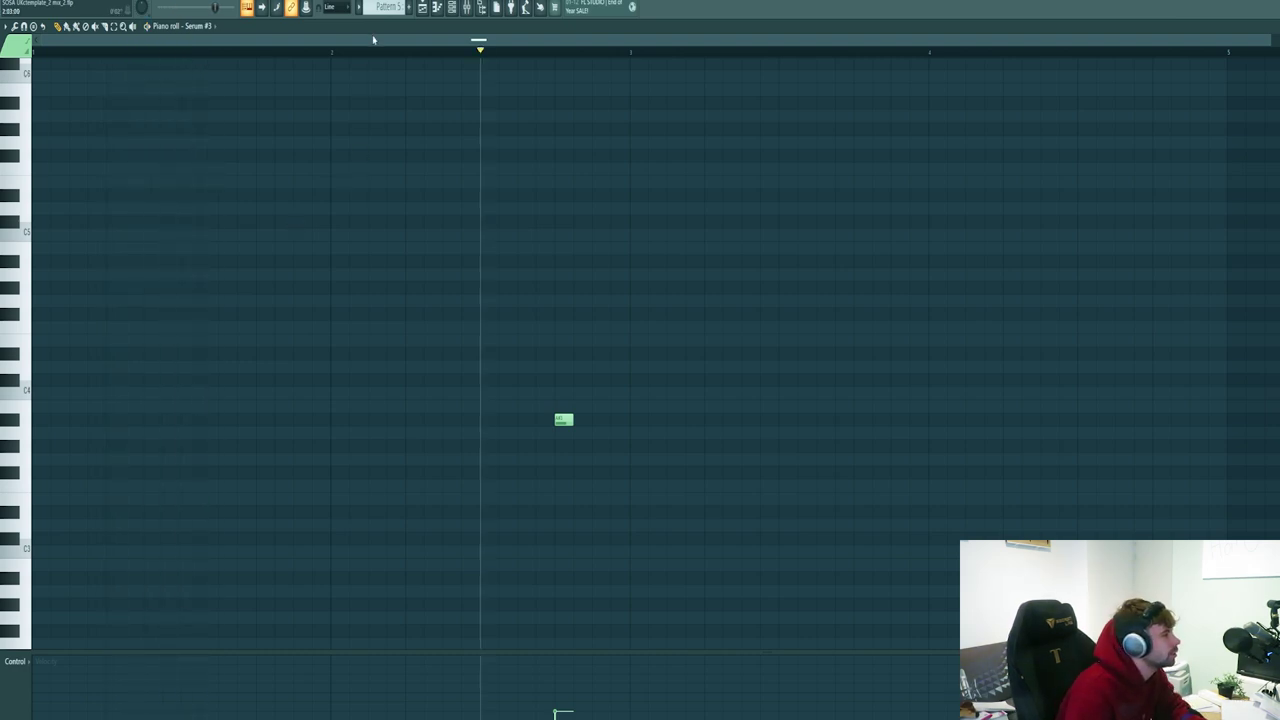
Step: Switch to Pattern 6, load the BA - Miami 3 preset from the SUTK bank into Serum #4, and audition the sound
scroll(383, 10, down, 1)
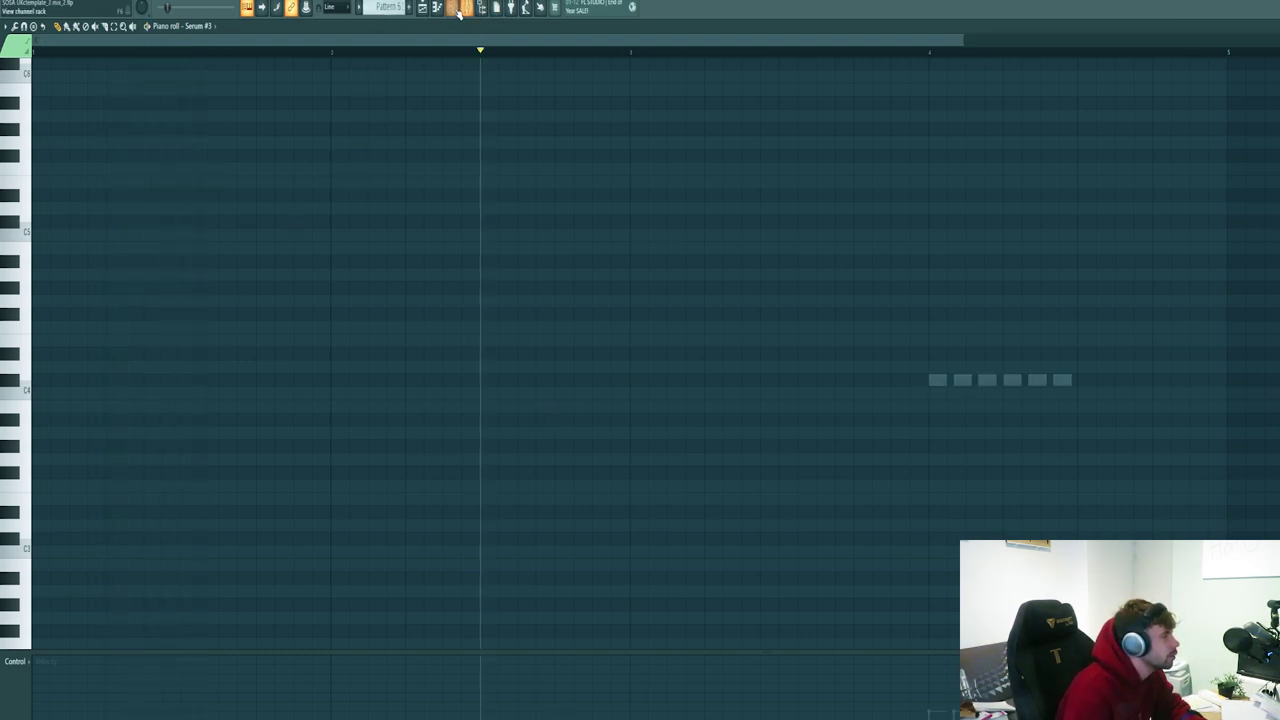
click(455, 10)
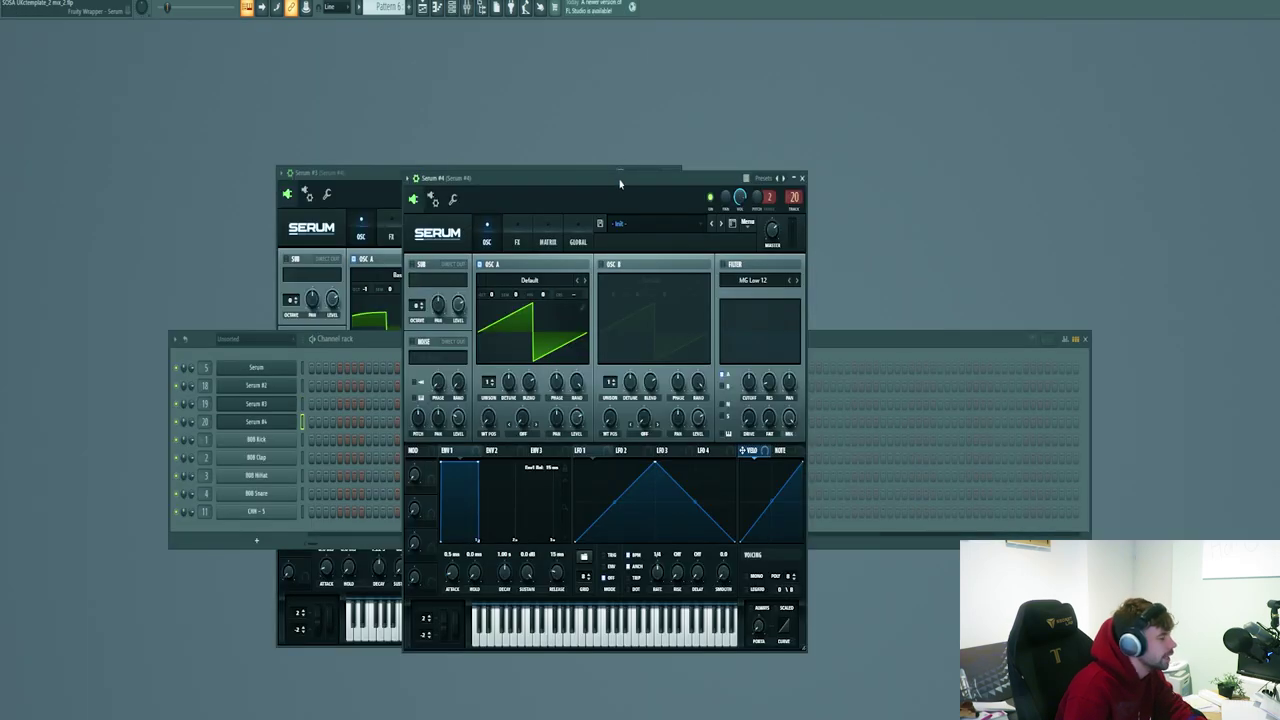
drag(620, 183, 571, 170)
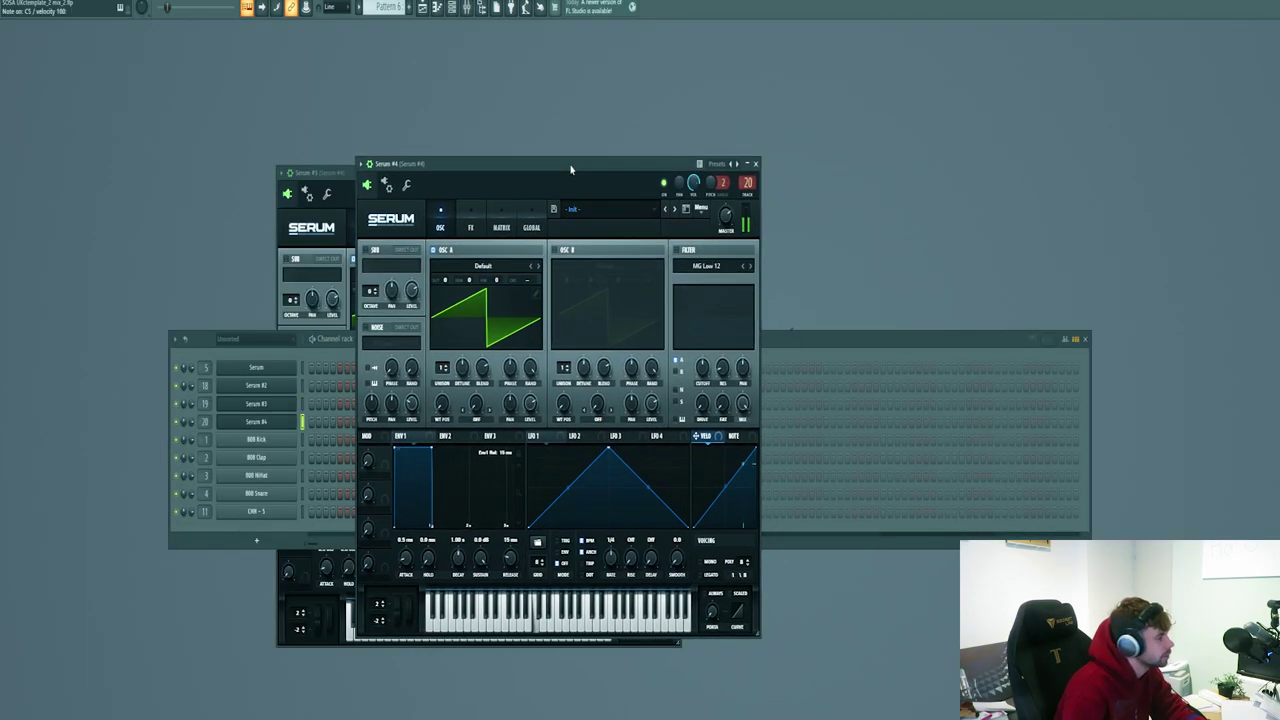
click(614, 210)
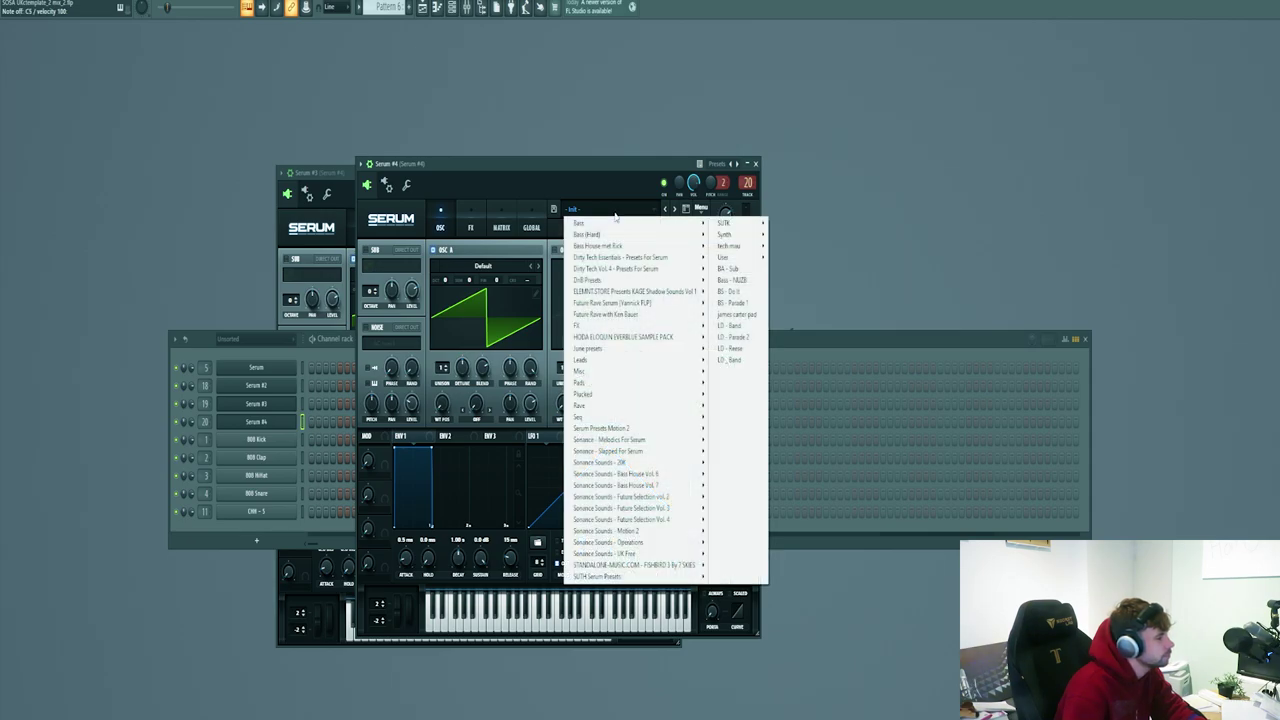
mouse_move(740, 226)
click(791, 416)
drag(522, 169, 476, 175)
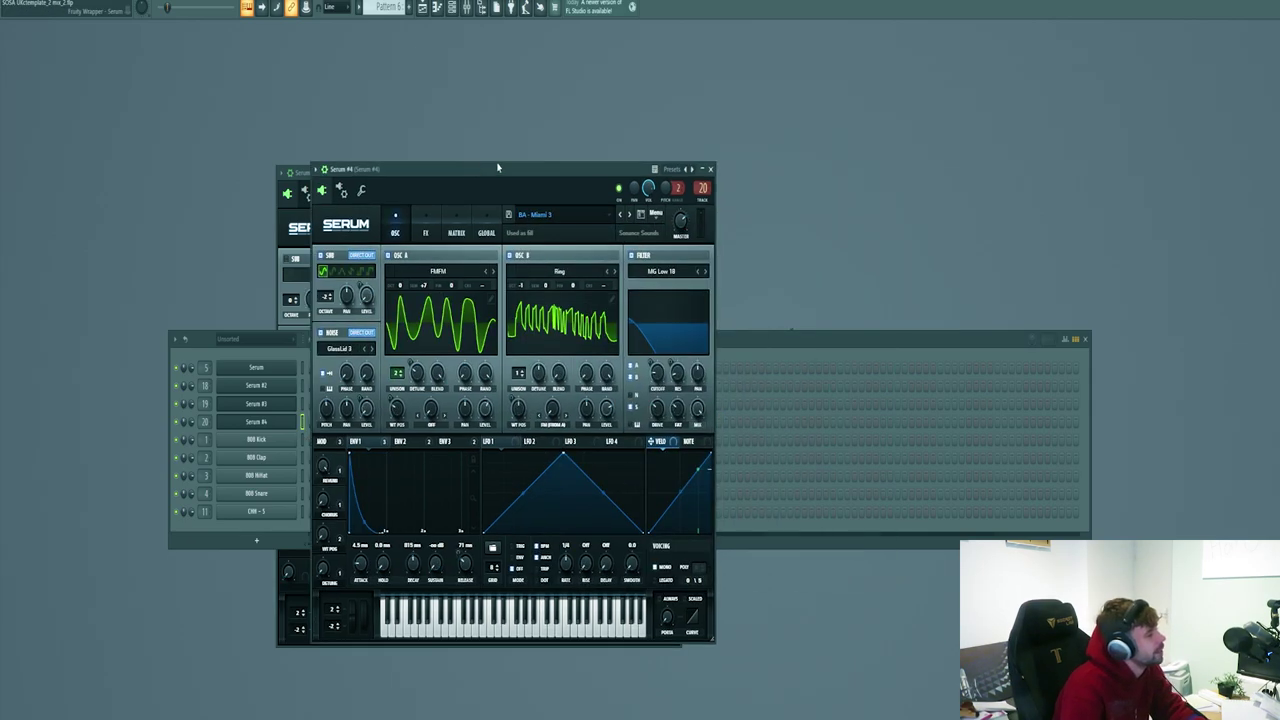
key(z)
key(z)
key(z)
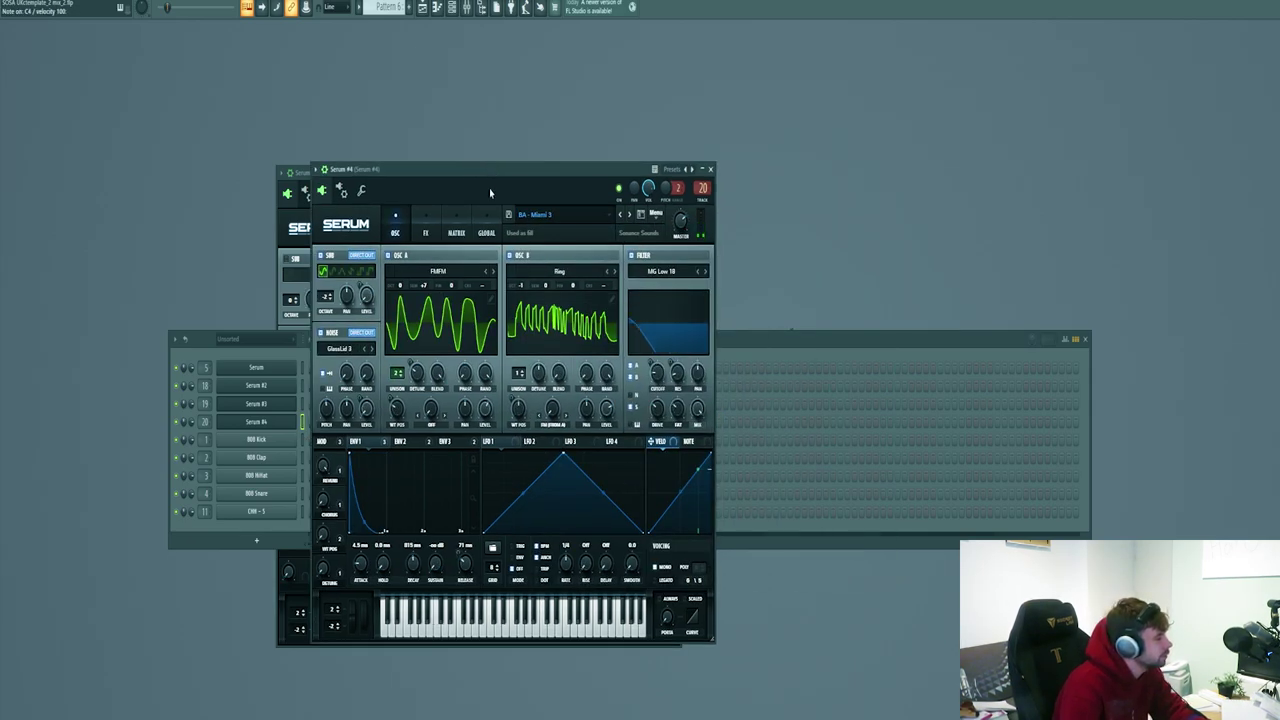
key(z)
key(z)
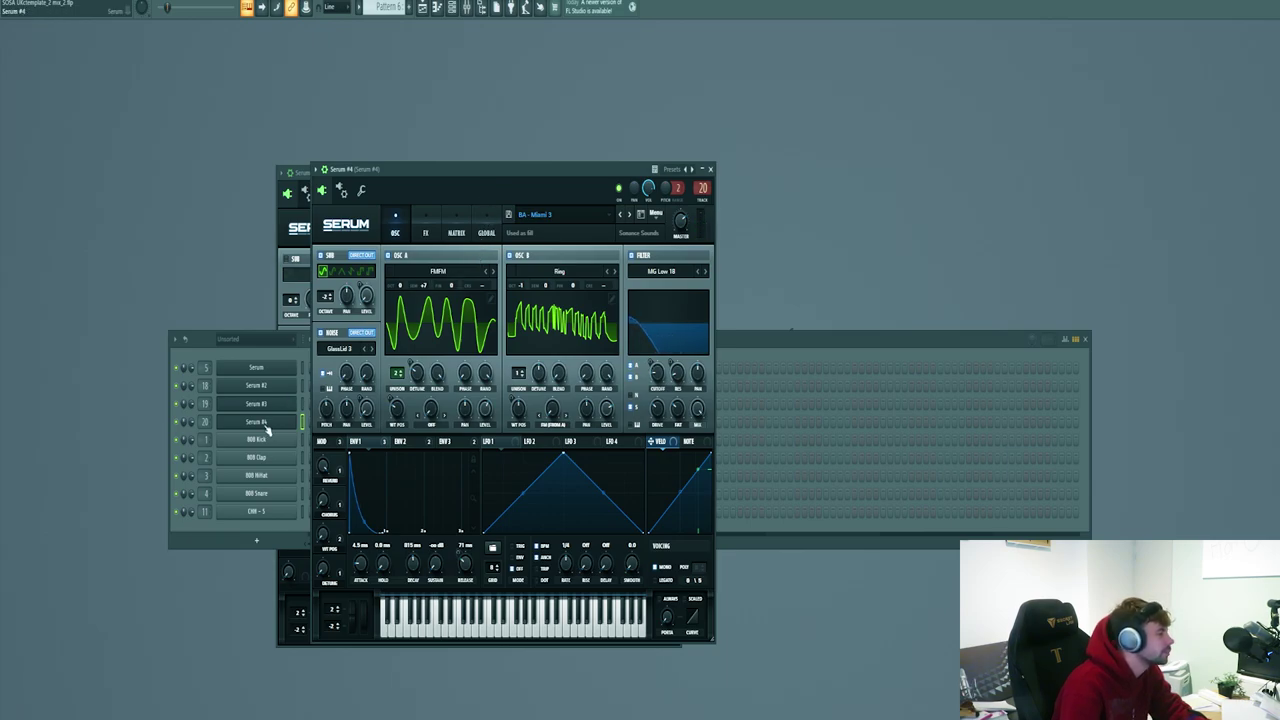
Step: Add a short C#4 note at the start of bar 4 for Serum #4, and set the snap to 1/3 beat
right_click(266, 428)
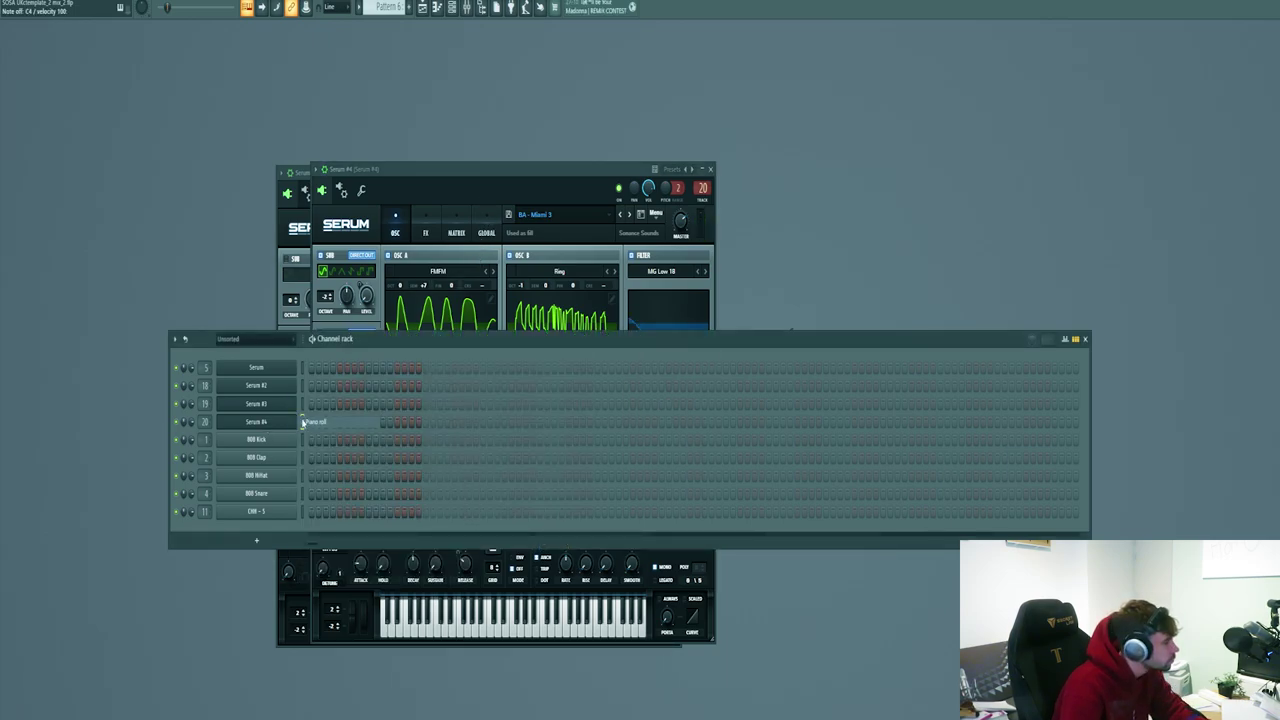
click(306, 423)
drag(672, 320, 693, 387)
click(333, 7)
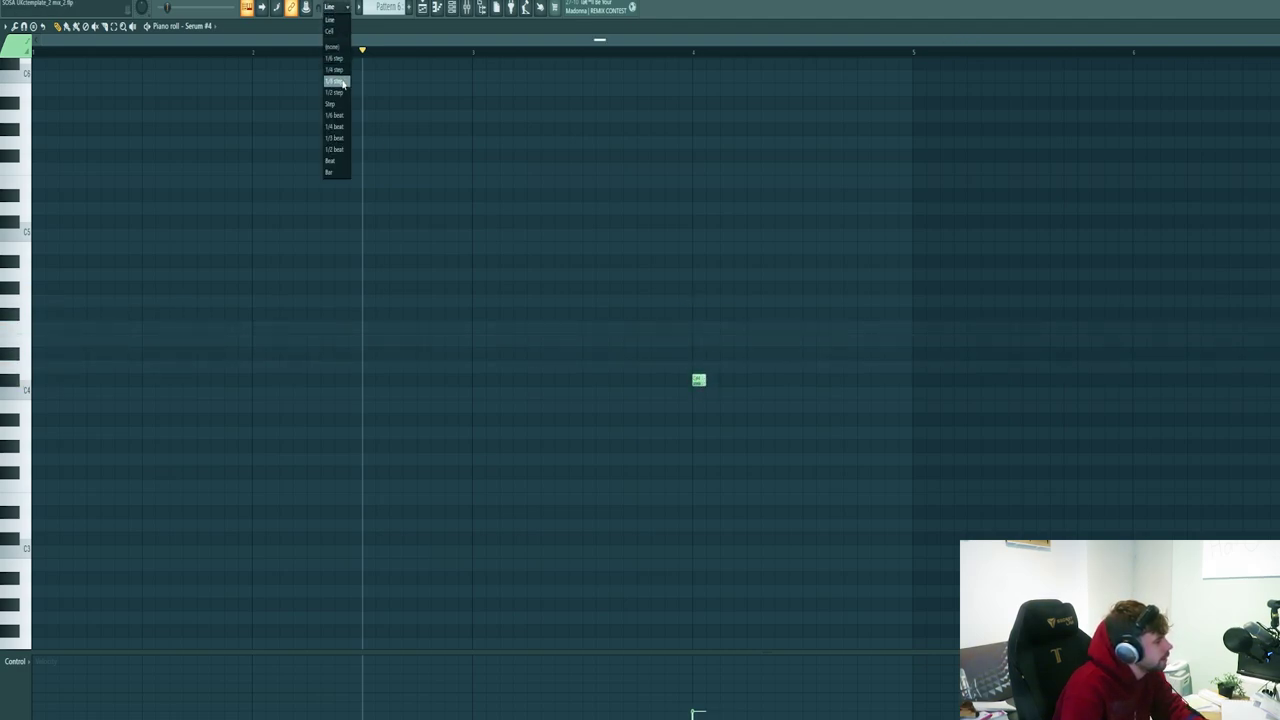
click(337, 82)
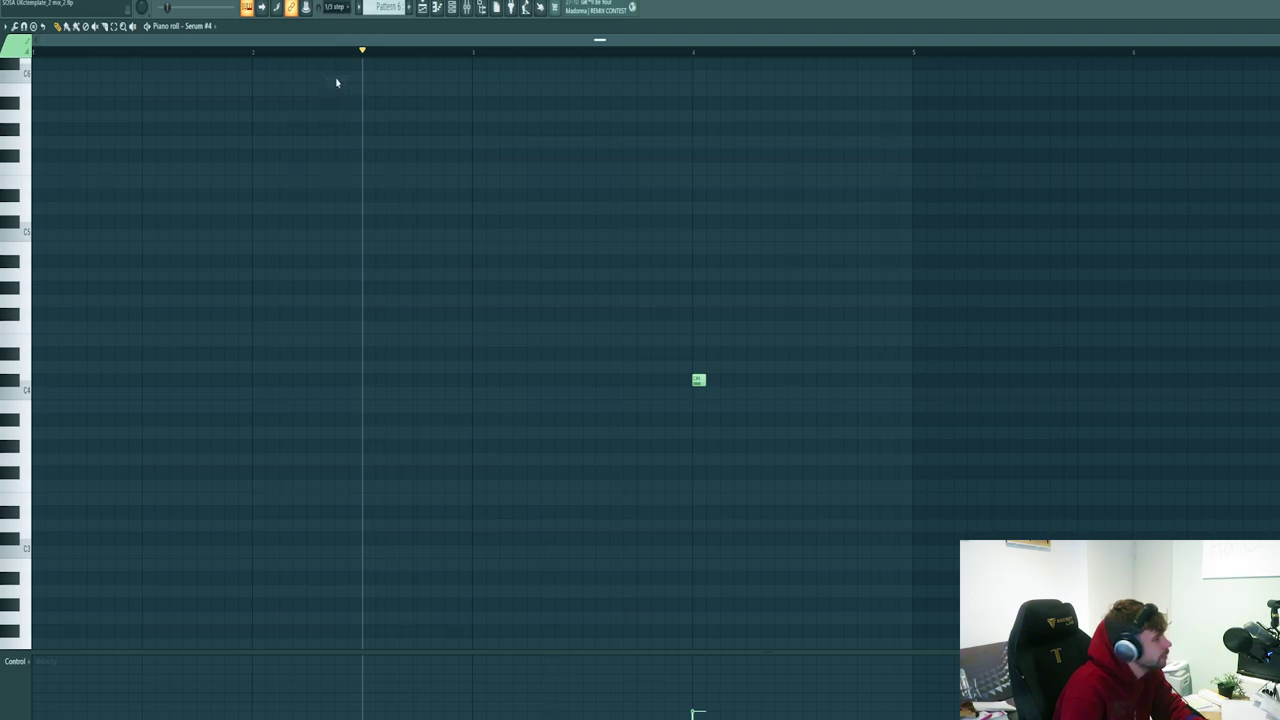
click(335, 7)
click(340, 137)
Step: Extend the bar 4 note into six C#4 notes spaced a third of a beat apart, and play them
scroll(800, 400, up, 1)
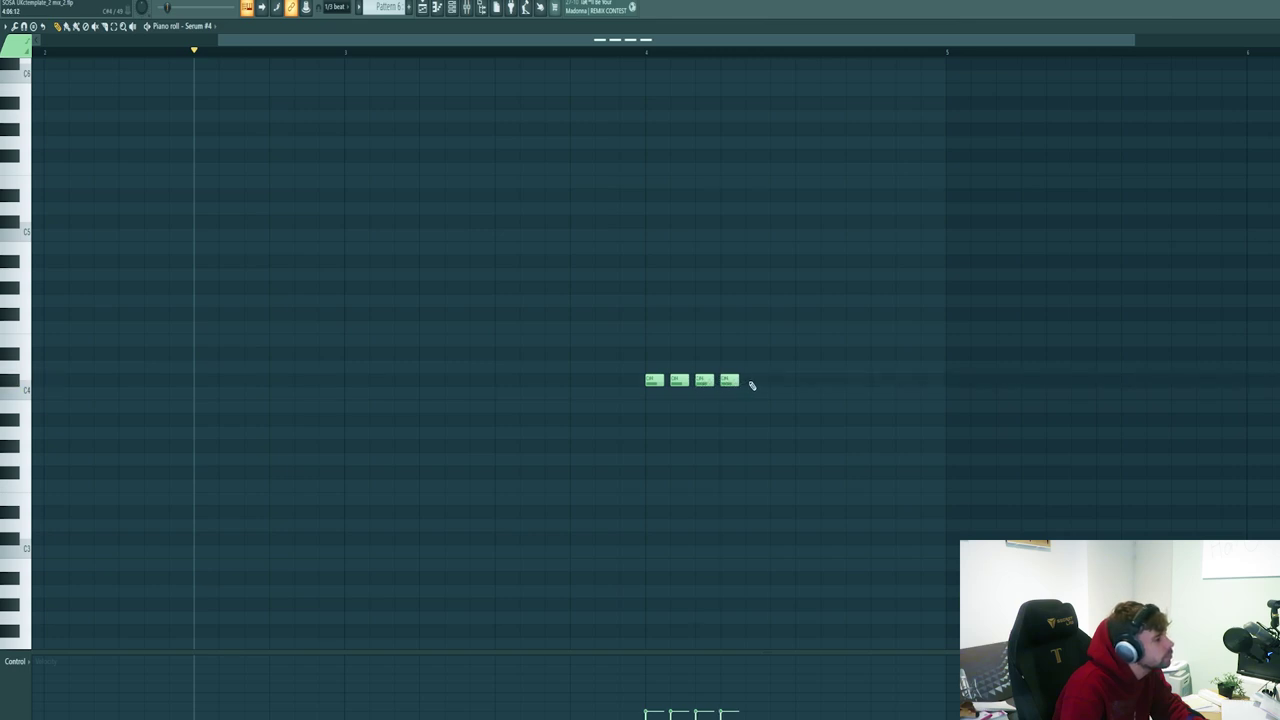
click(645, 50)
key(space)
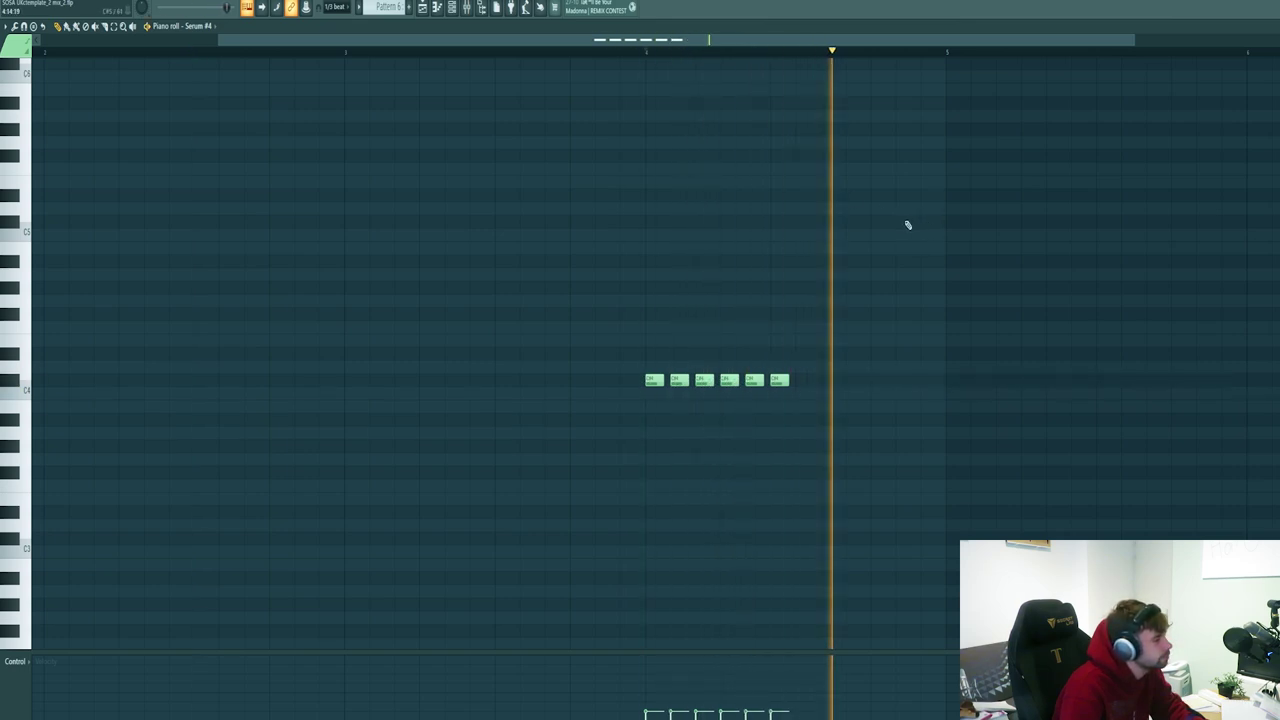
key(space)
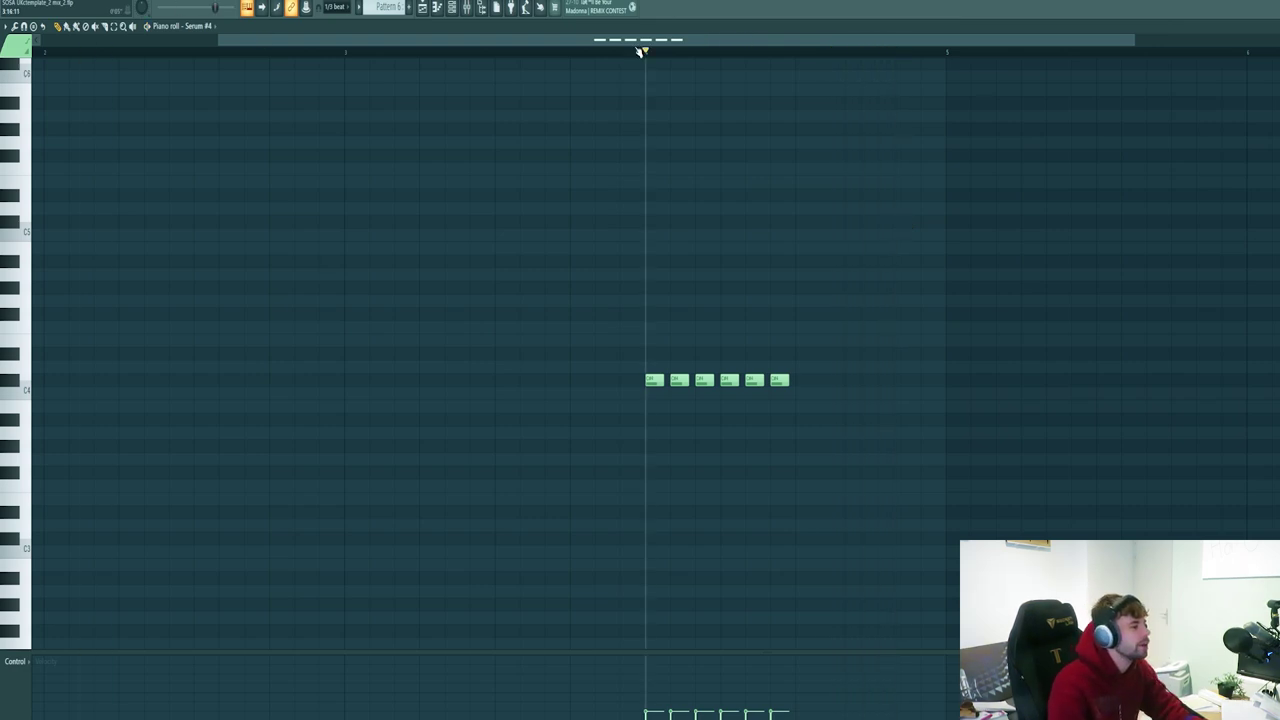
Step: Play the kick loop with Patterns 3 to 6 soloed from just before the drop at bar 13
key(space)
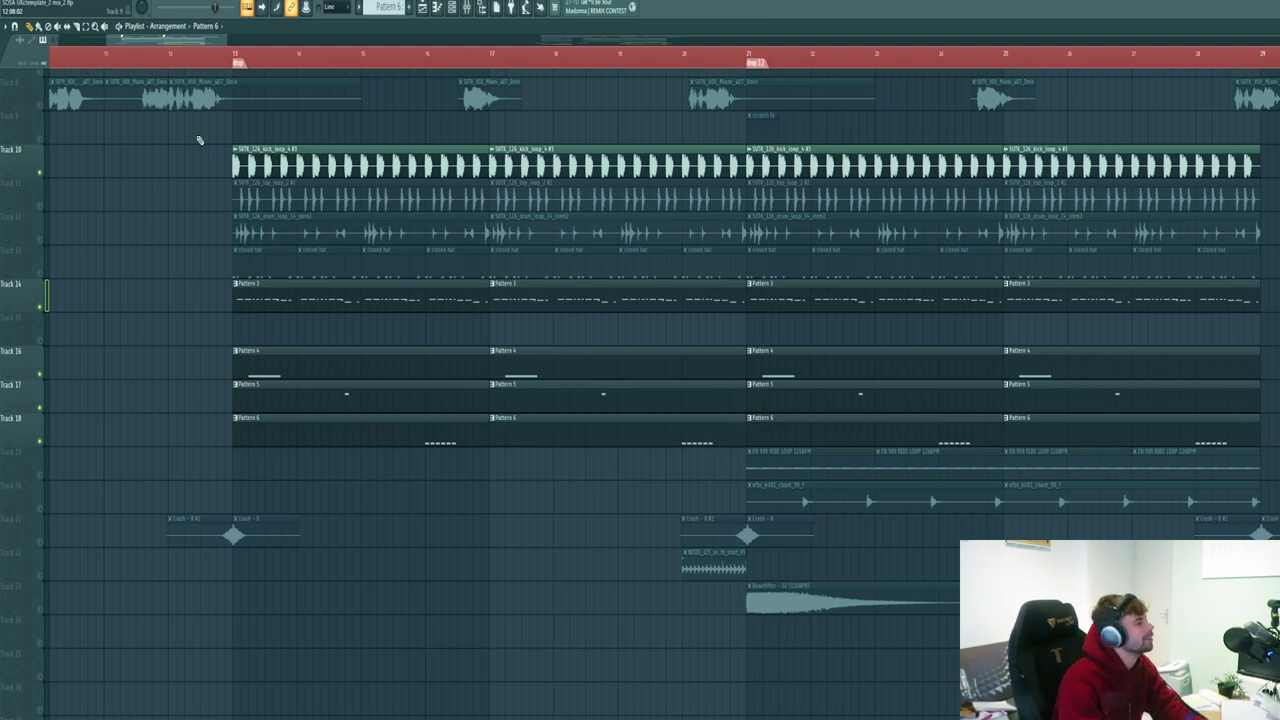
click(220, 58)
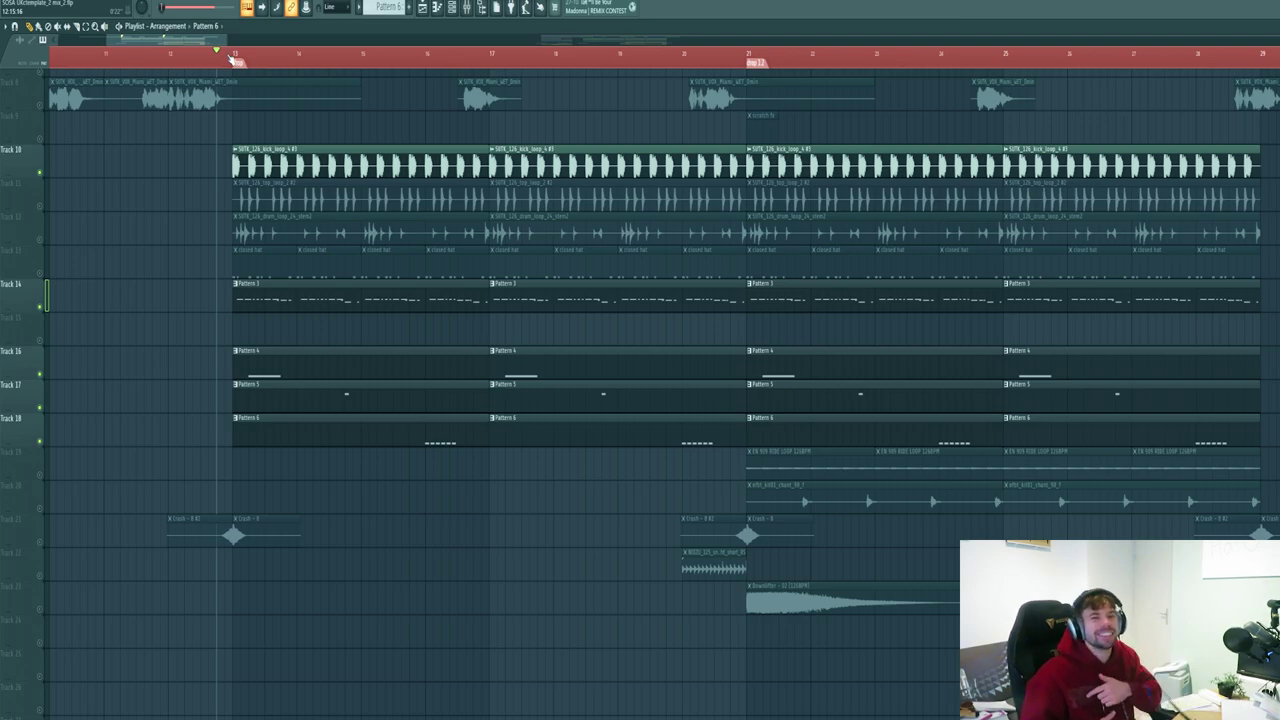
key(space)
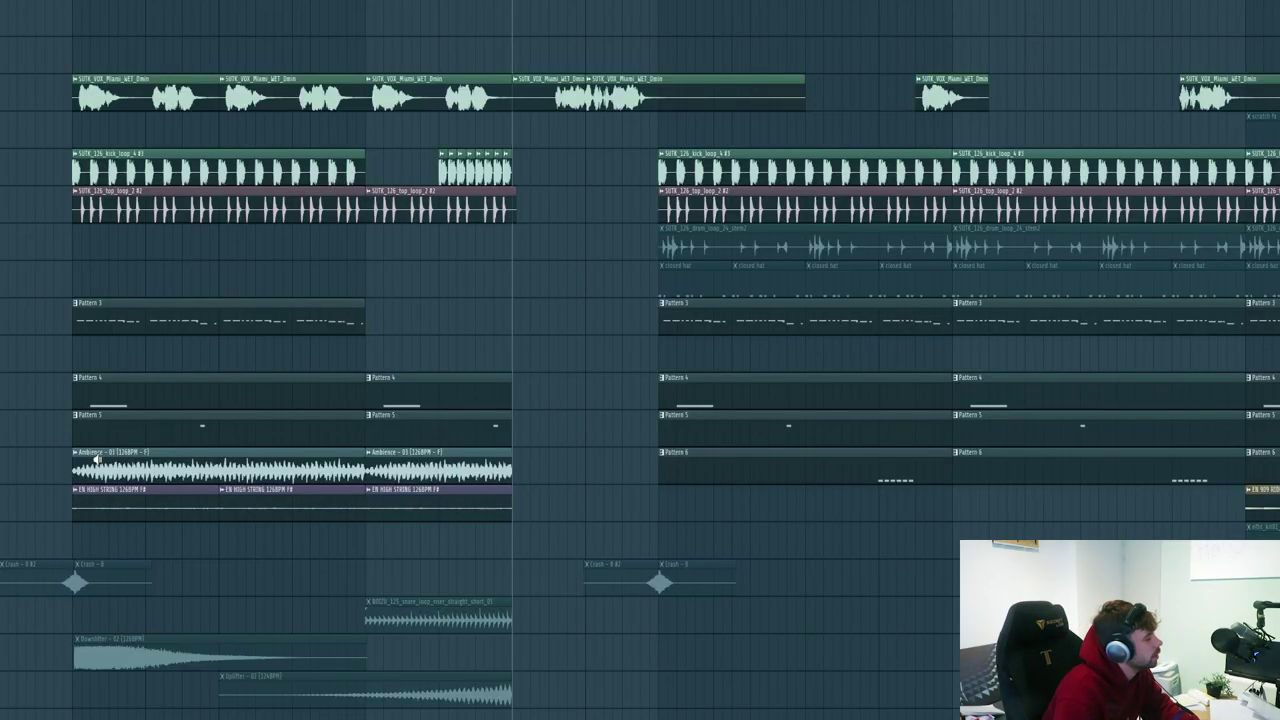
Step: Audition the Ambience - 03 and EN HIGH STRING 126BPM F# loops in the section before the drop
scroll(54, 469, down, 2)
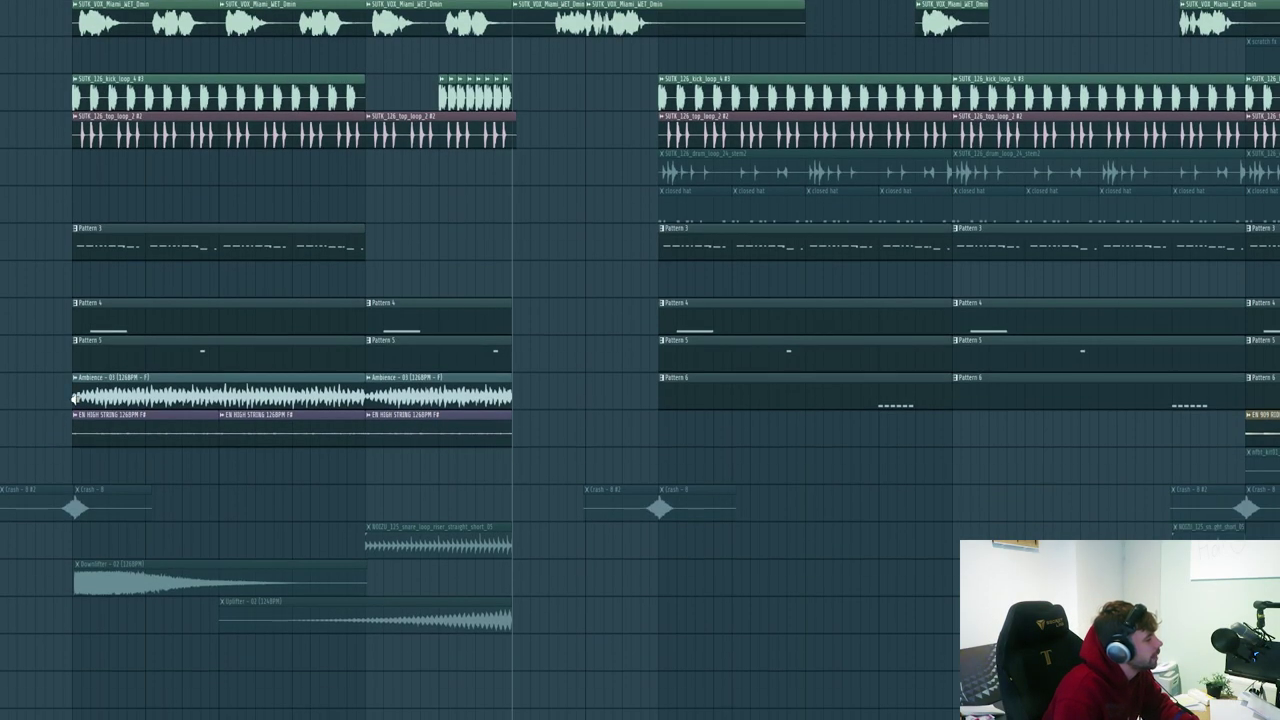
right_click(76, 396)
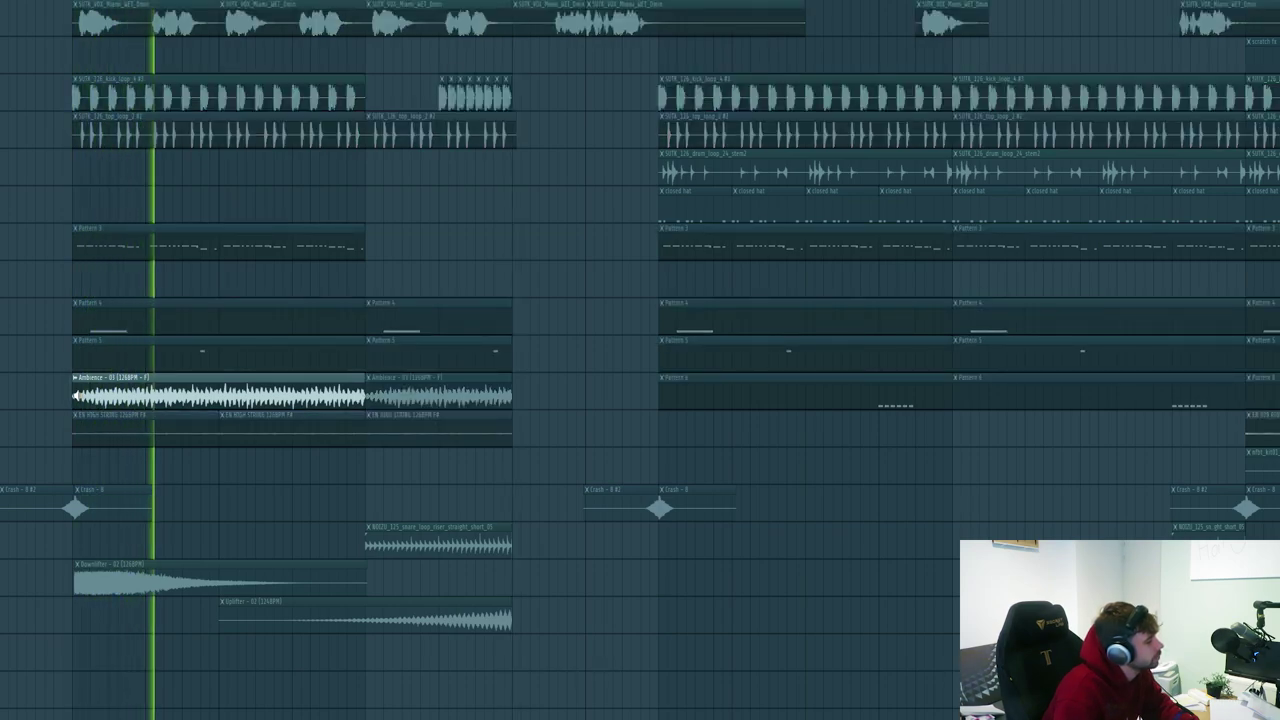
click(83, 426)
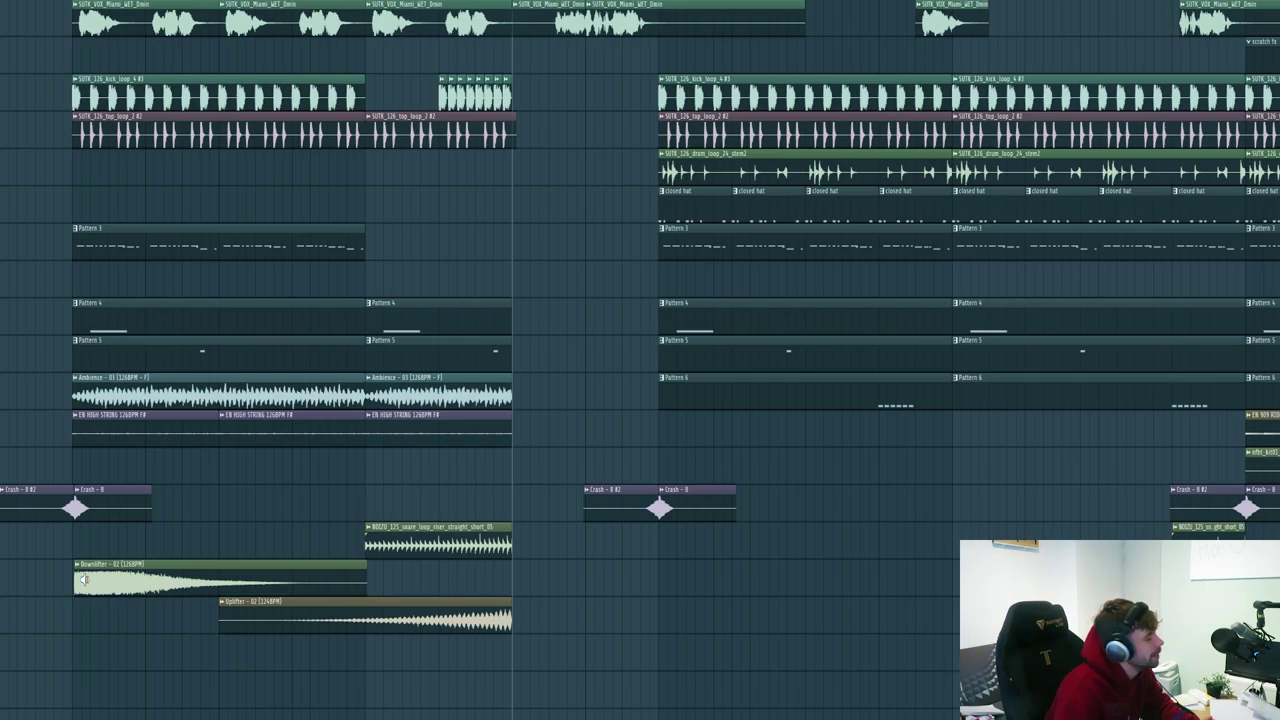
Step: Audition the Downlifter - 02, Uplifter - 02 and NOIZU snare loop riser clips, and the Pattern 3 bassline before the drop
click(84, 580)
click(443, 609)
click(453, 524)
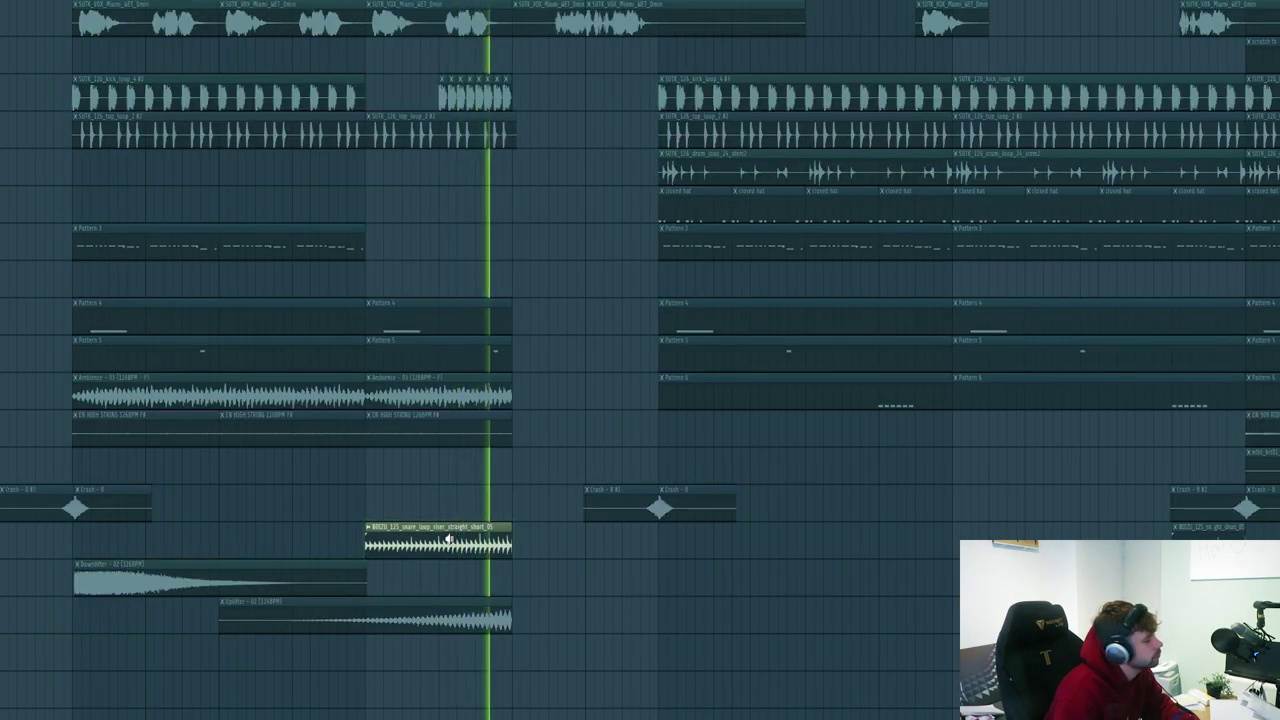
click(73, 243)
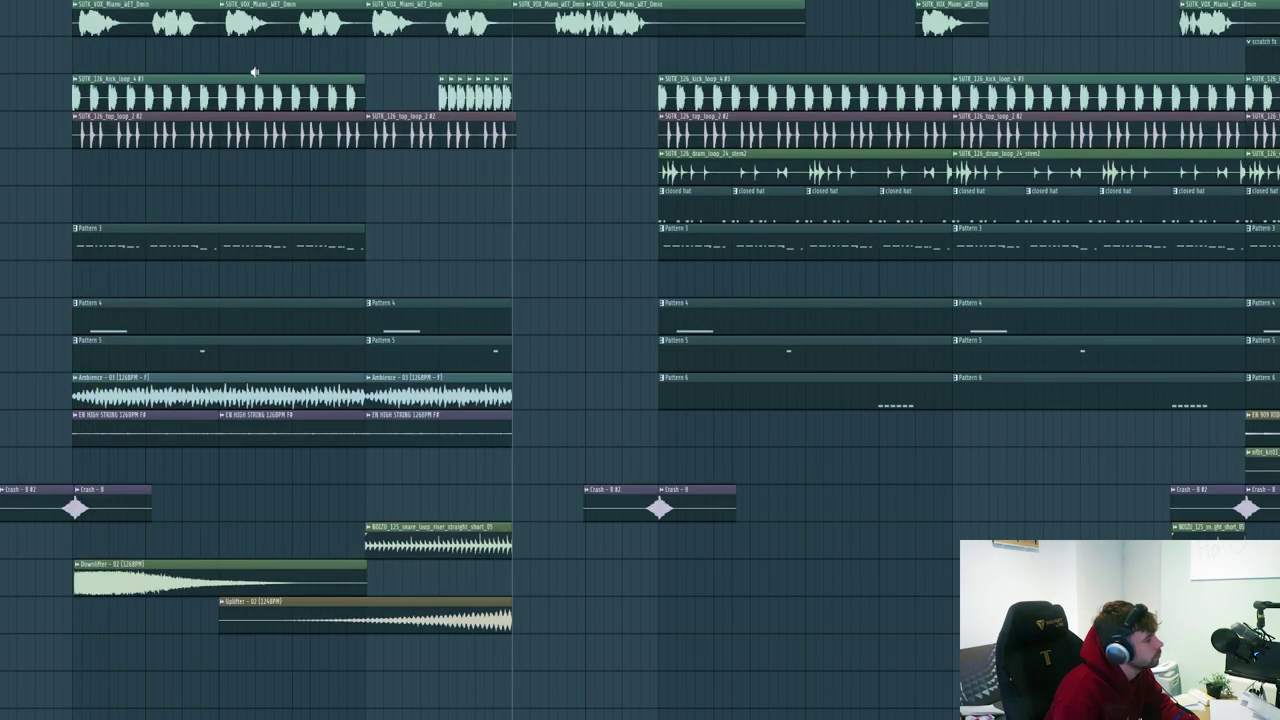
Step: Audition the kick loop, the top loop and the chopped kick roll in the section before the drop
click(238, 95)
click(426, 124)
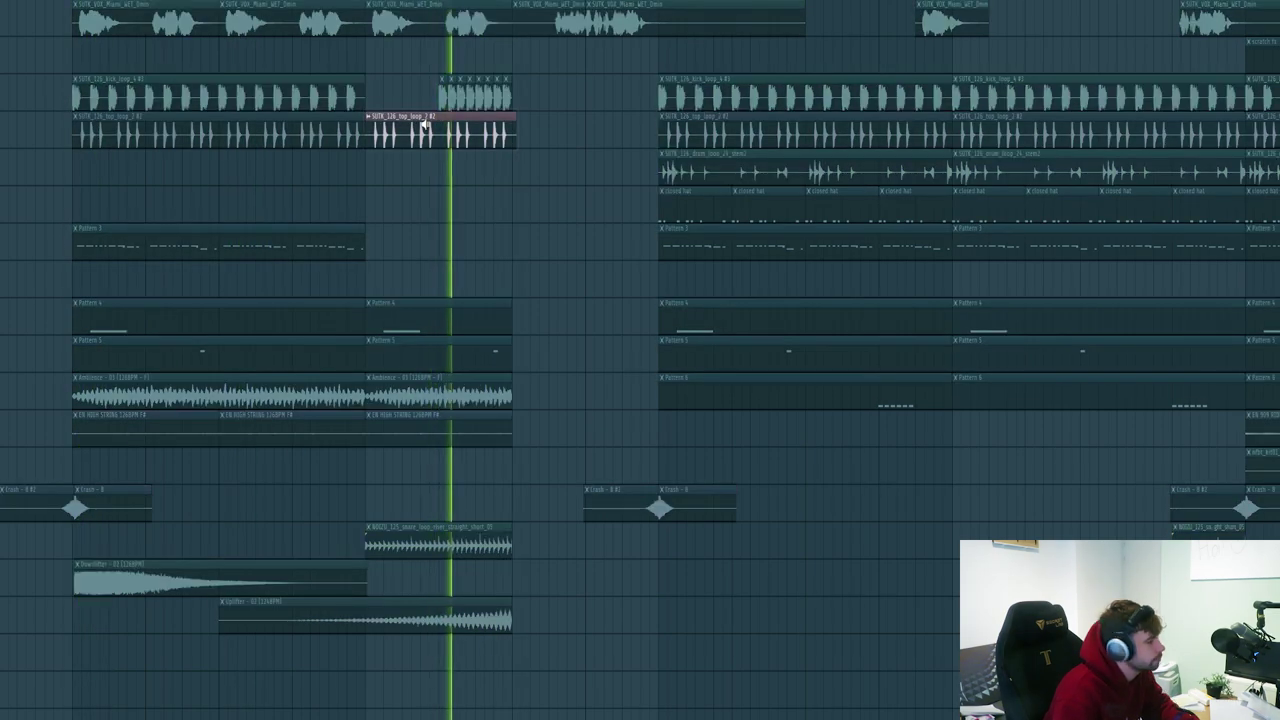
click(438, 100)
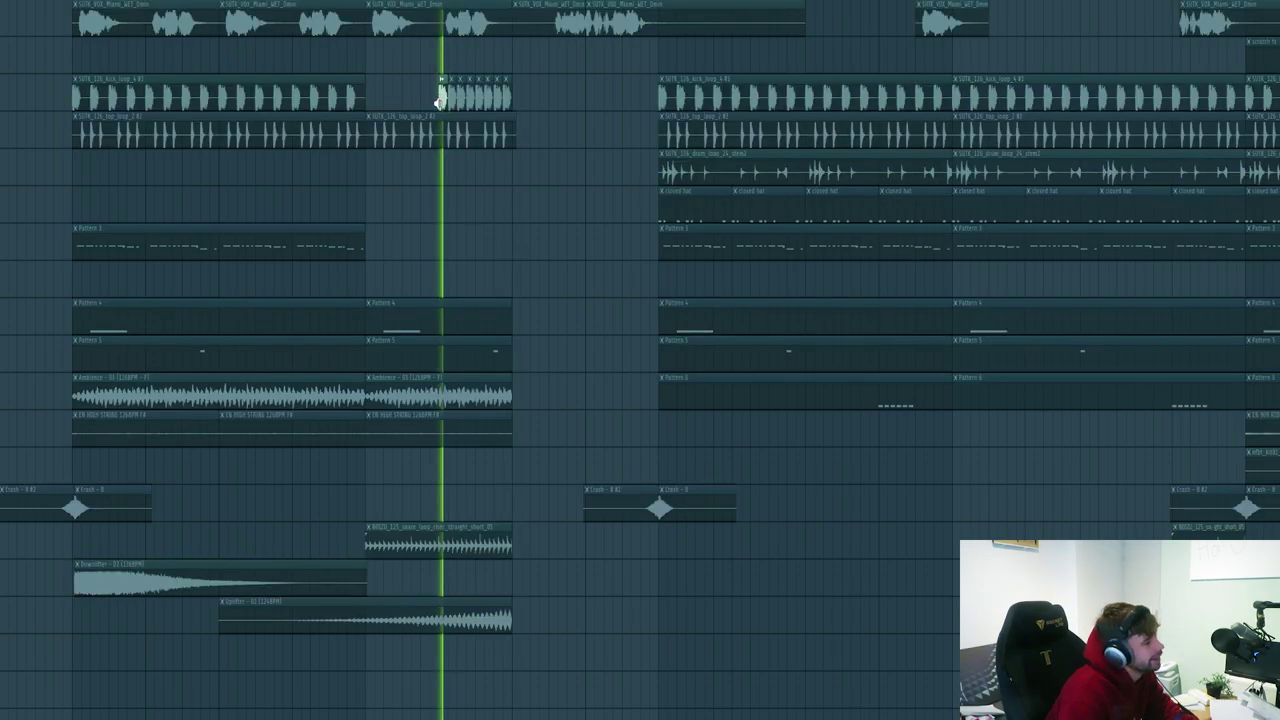
Step: Examine the automation clips above the build-up and the low-cut curve of the master's Fruity Parametric EQ 2 in the mixer
scroll(451, 271, up, 4)
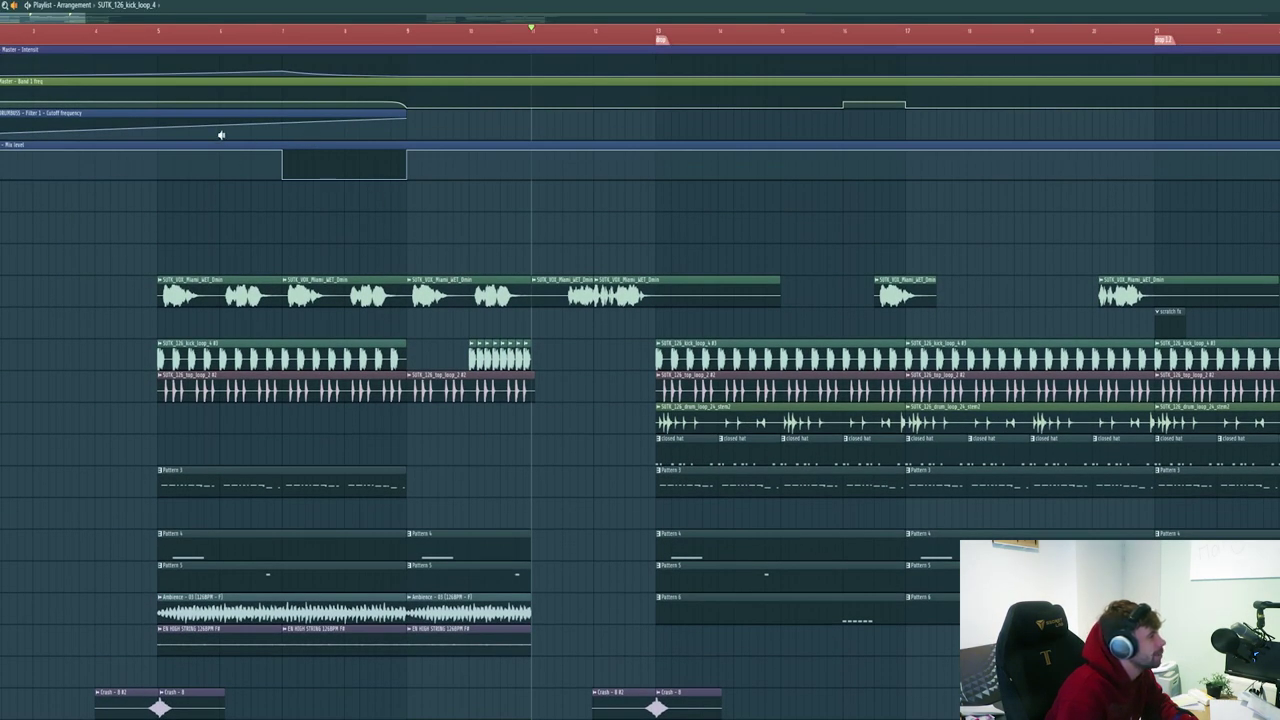
scroll(351, 56, down, 4)
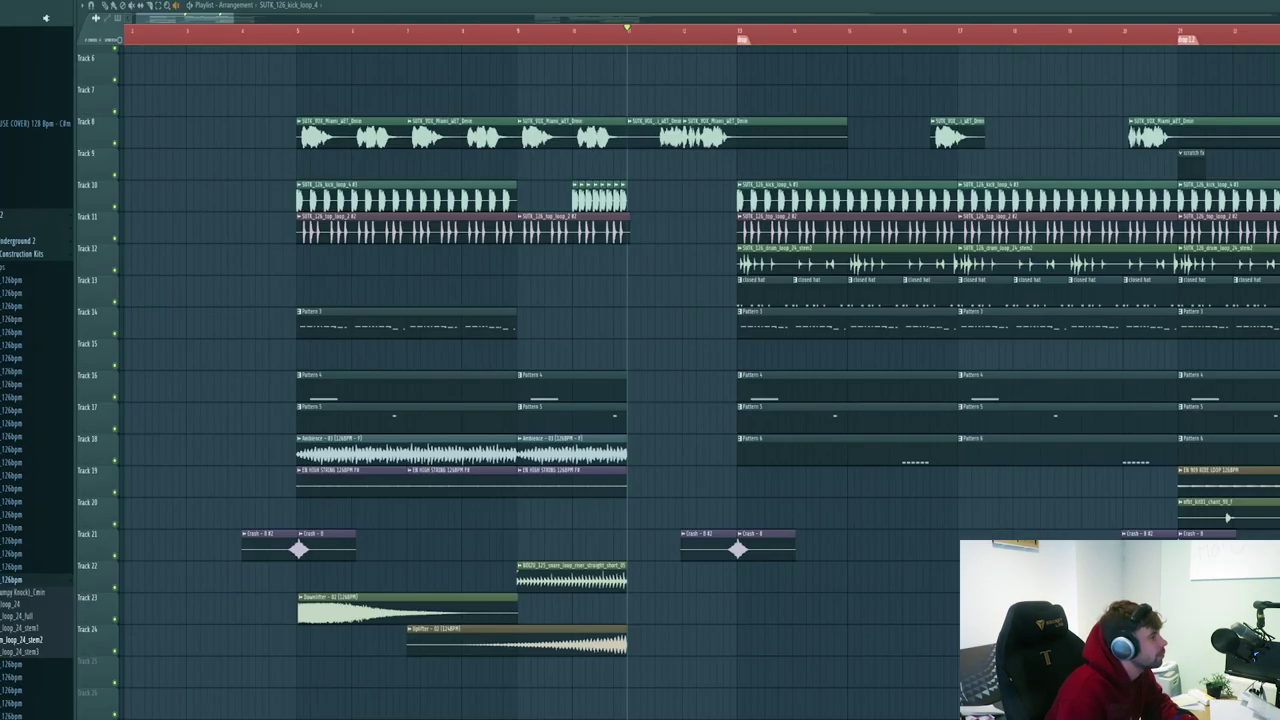
key(F9)
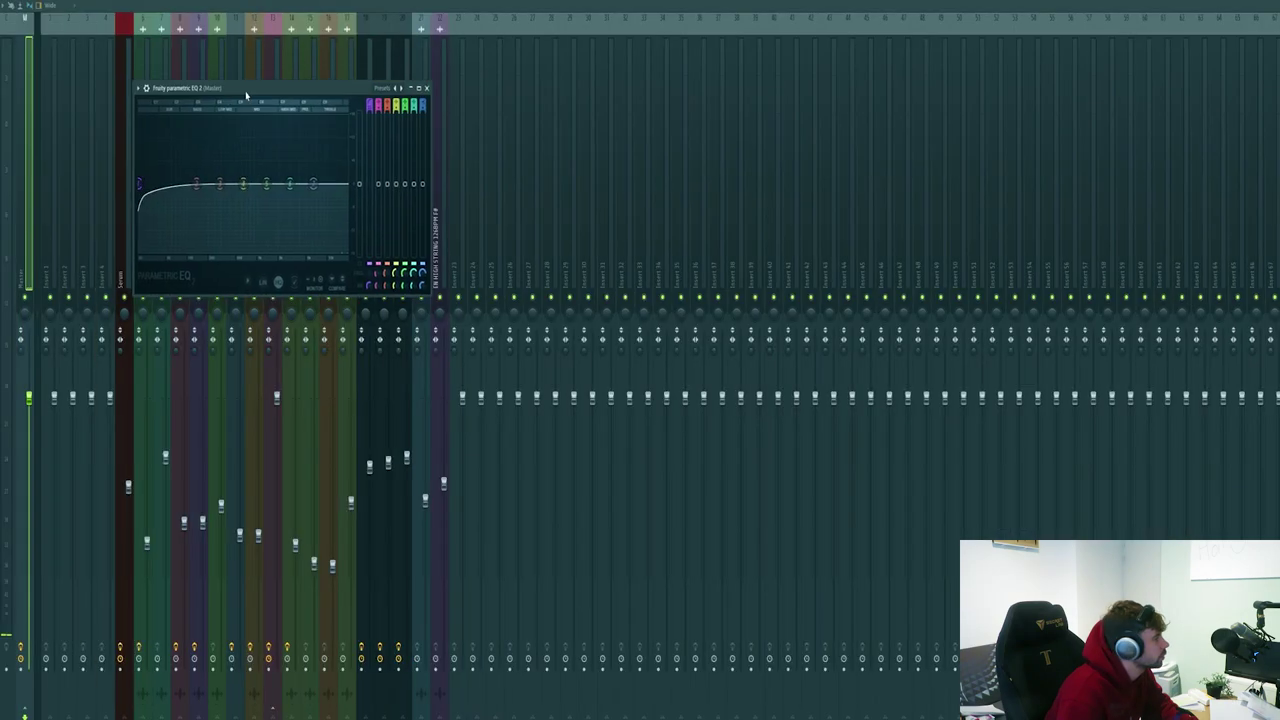
drag(246, 95, 462, 137)
mouse_move(365, 225)
mouse_down()
mouse_move(450, 225)
mouse_move(365, 225)
mouse_up()
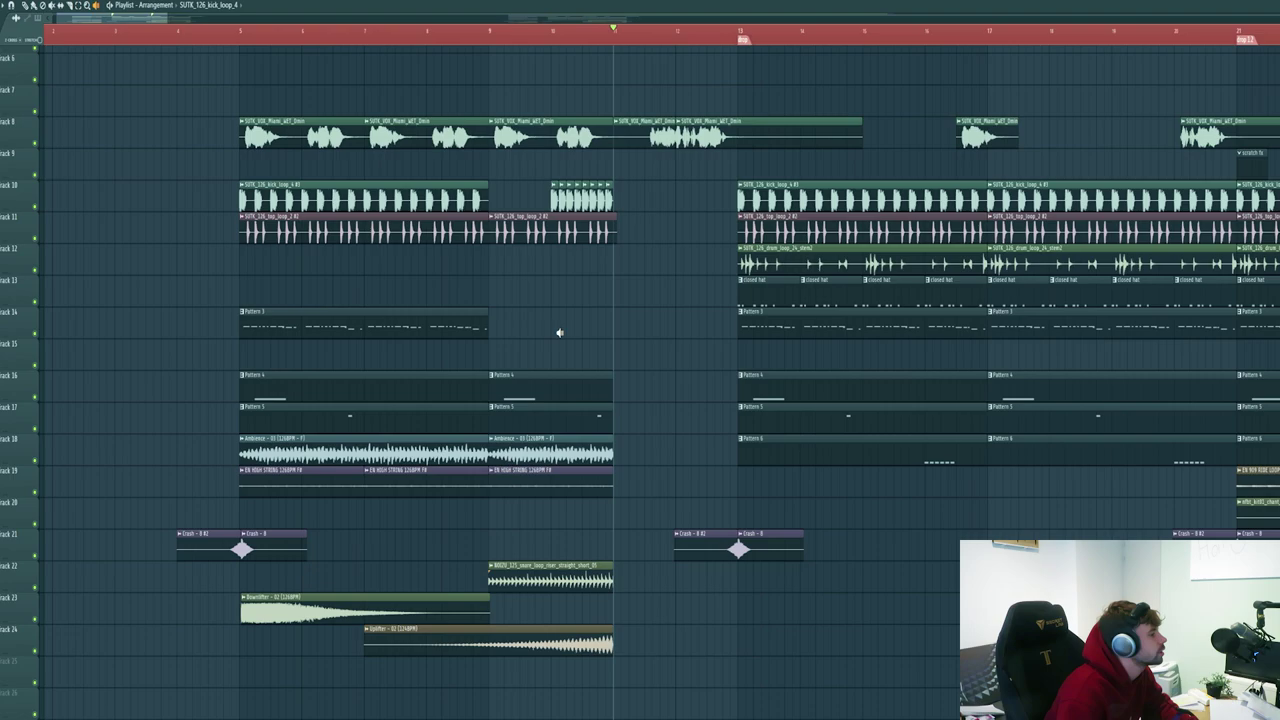
scroll(578, 324, down, 3)
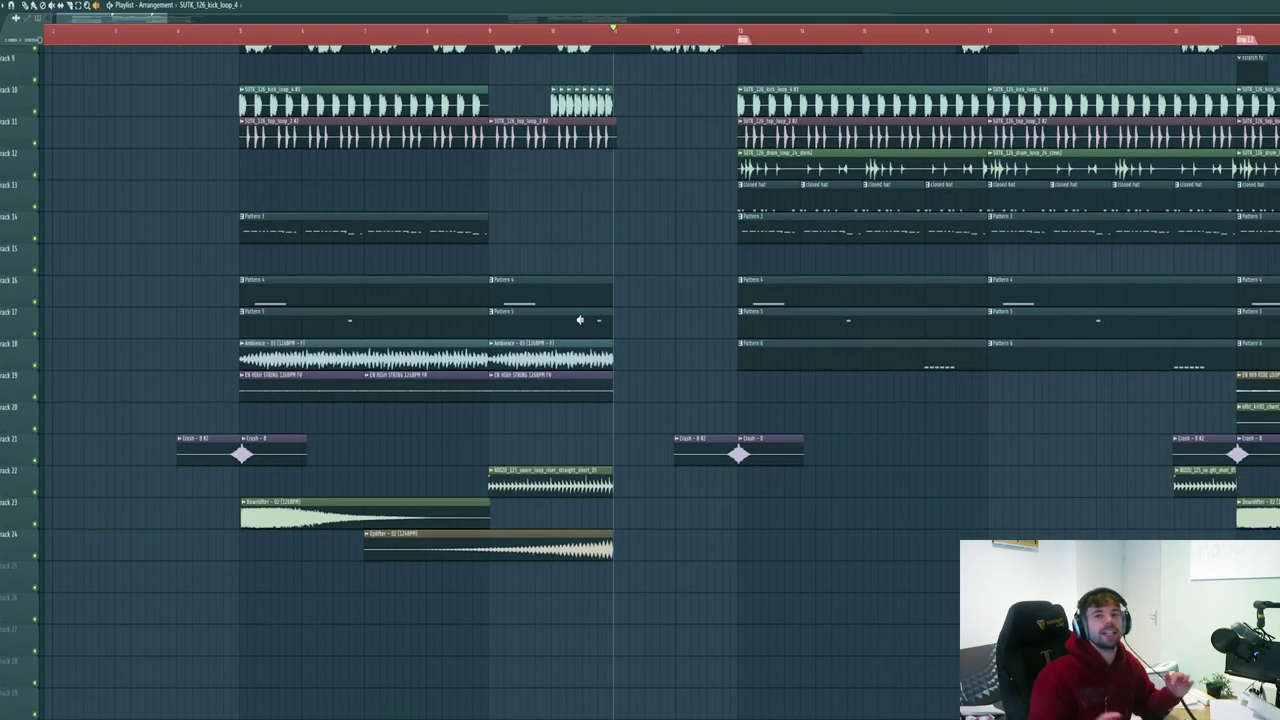